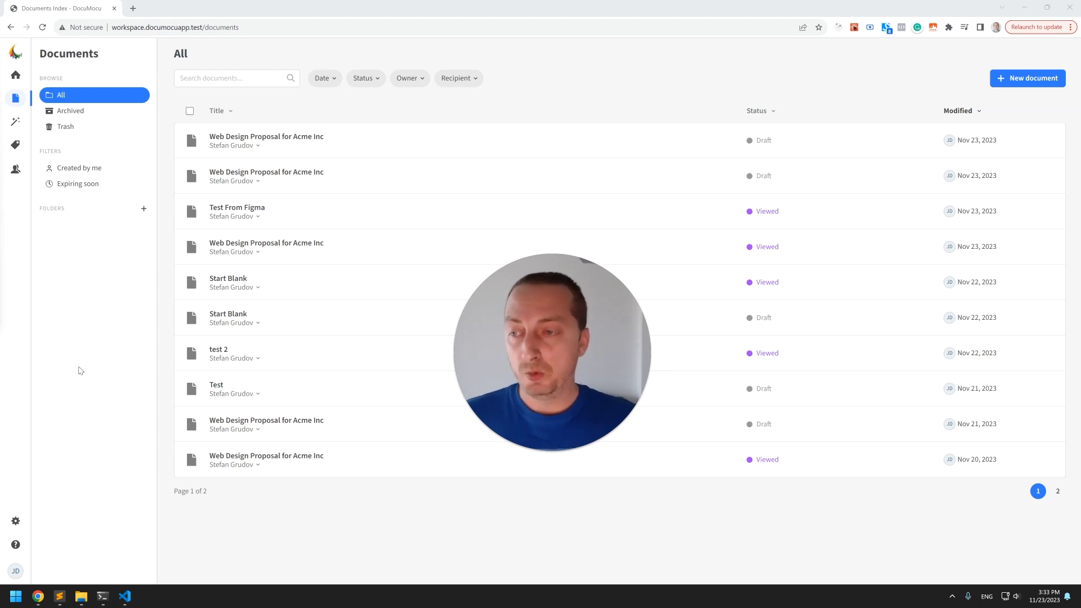
drag(560, 343, 941, 429)
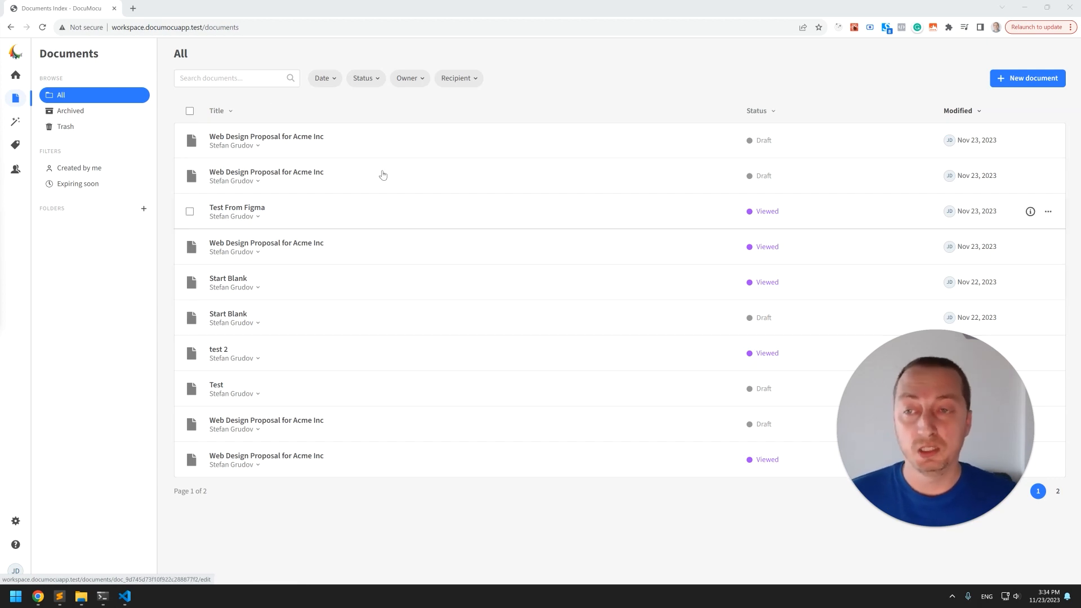
Browse the document list's Date, Status, Owner and Recipient filter options without applying any.
click(255, 77)
click(261, 91)
click(325, 78)
click(383, 101)
click(374, 83)
click(418, 84)
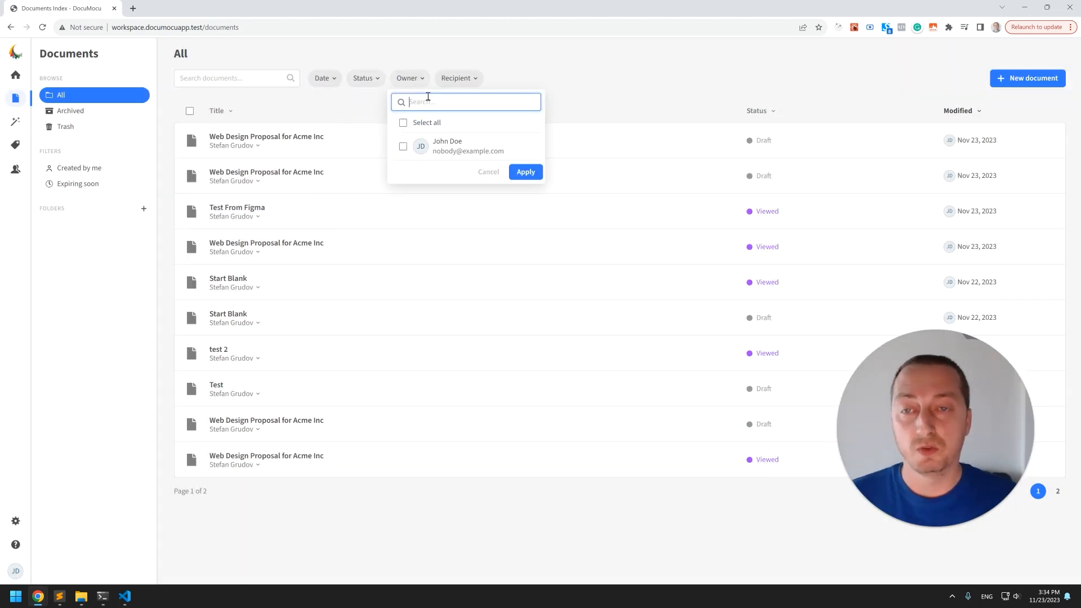
click(471, 85)
click(534, 83)
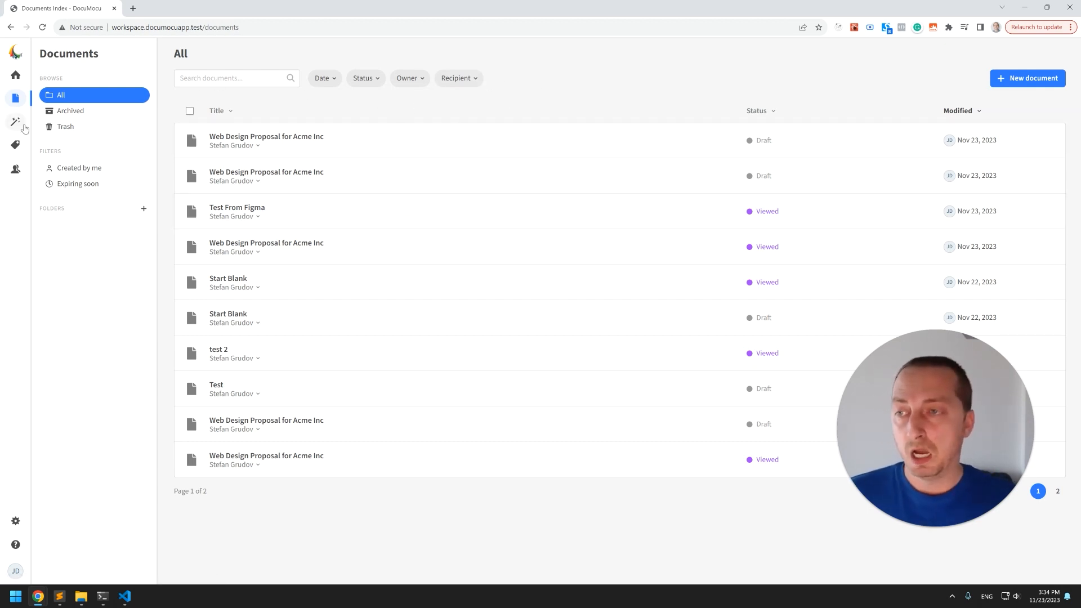
Visit the Templates and Catalog sections and open the new product dialog, closing it without saving.
click(16, 122)
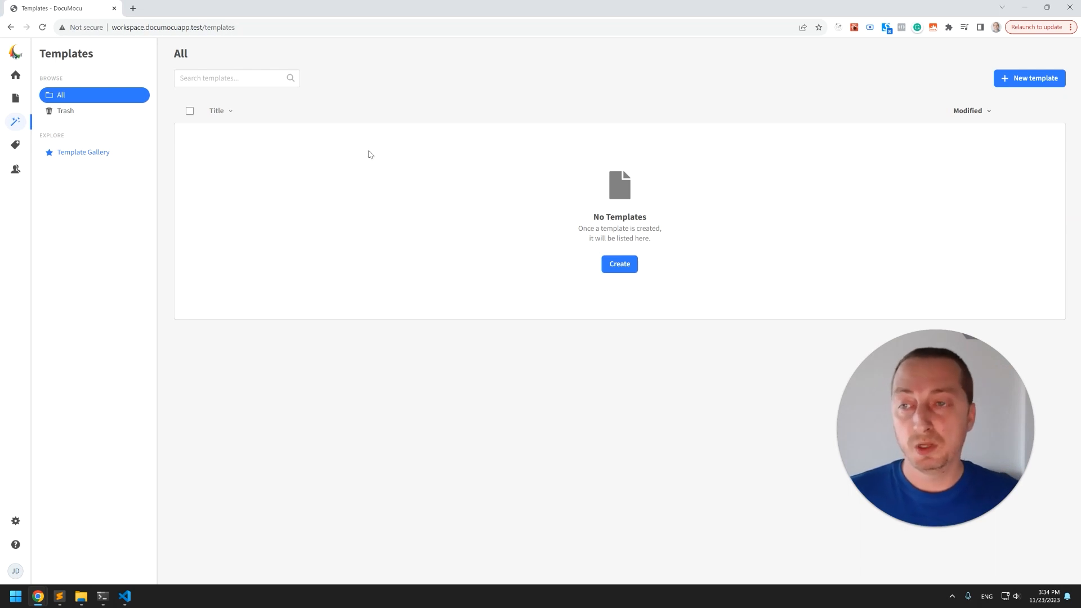
click(16, 145)
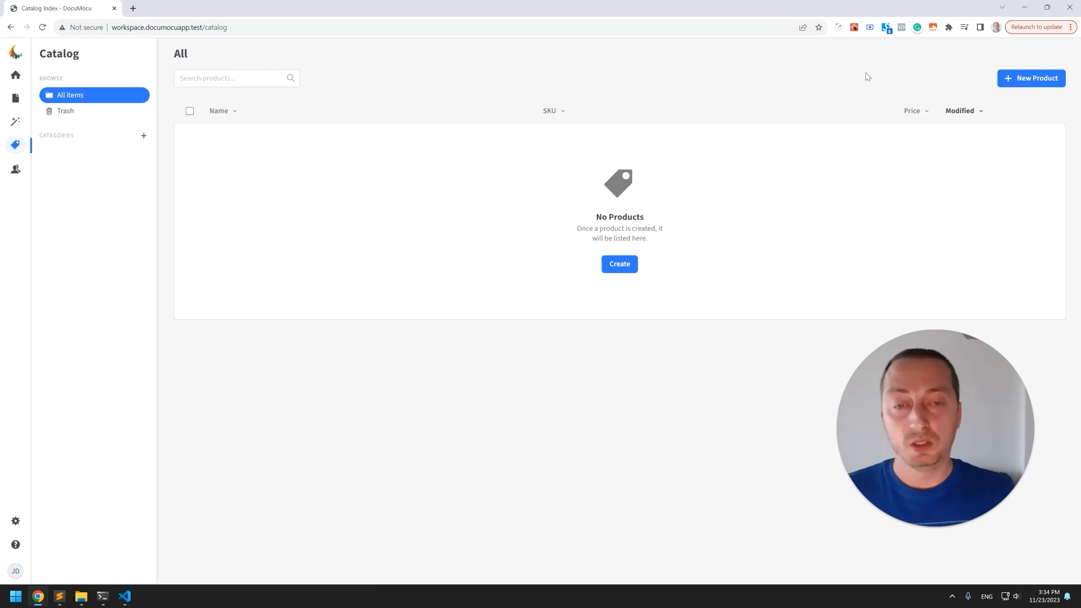
click(1032, 78)
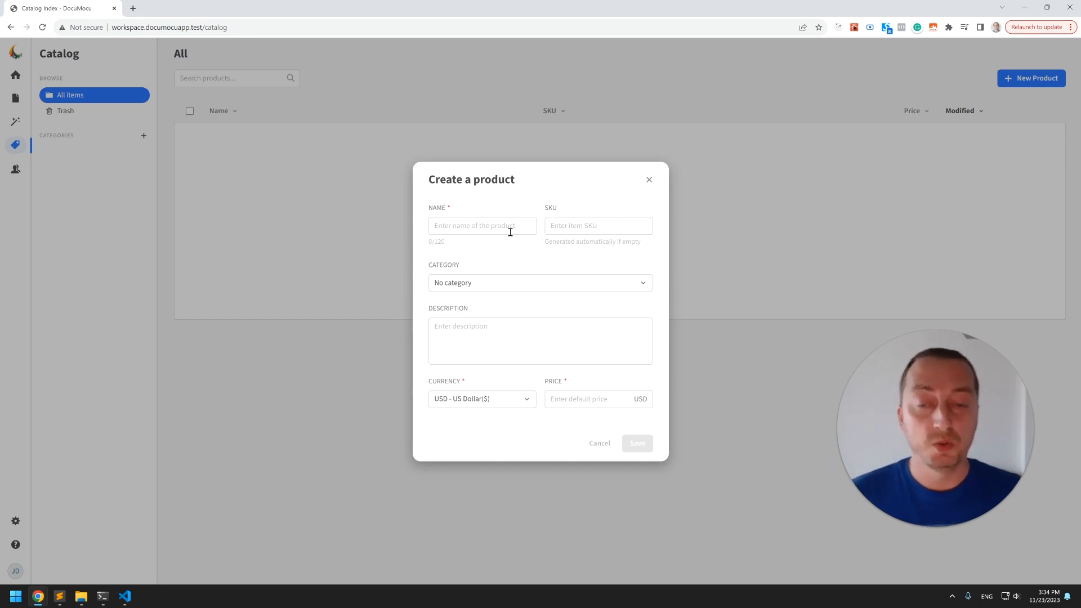
click(503, 224)
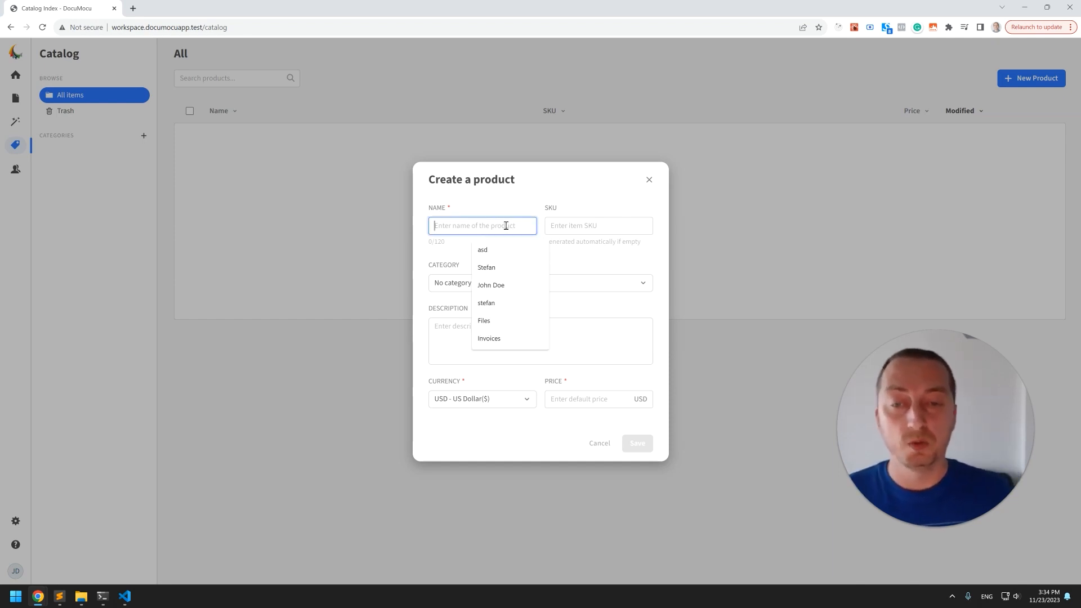
click(649, 179)
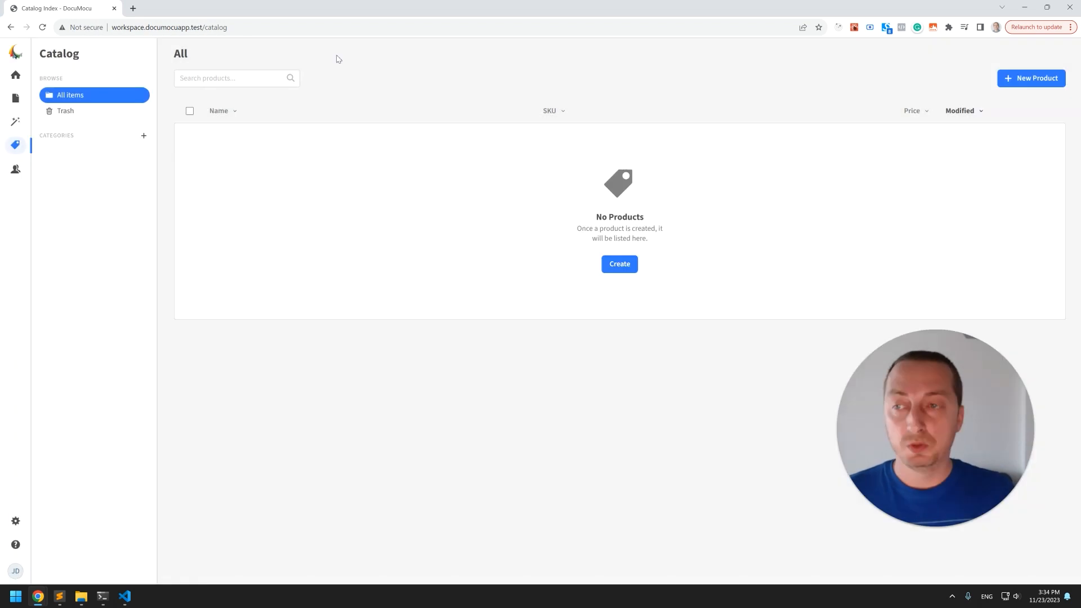
Look through the contacts, then remove the workspace icon in the workspace settings.
click(16, 169)
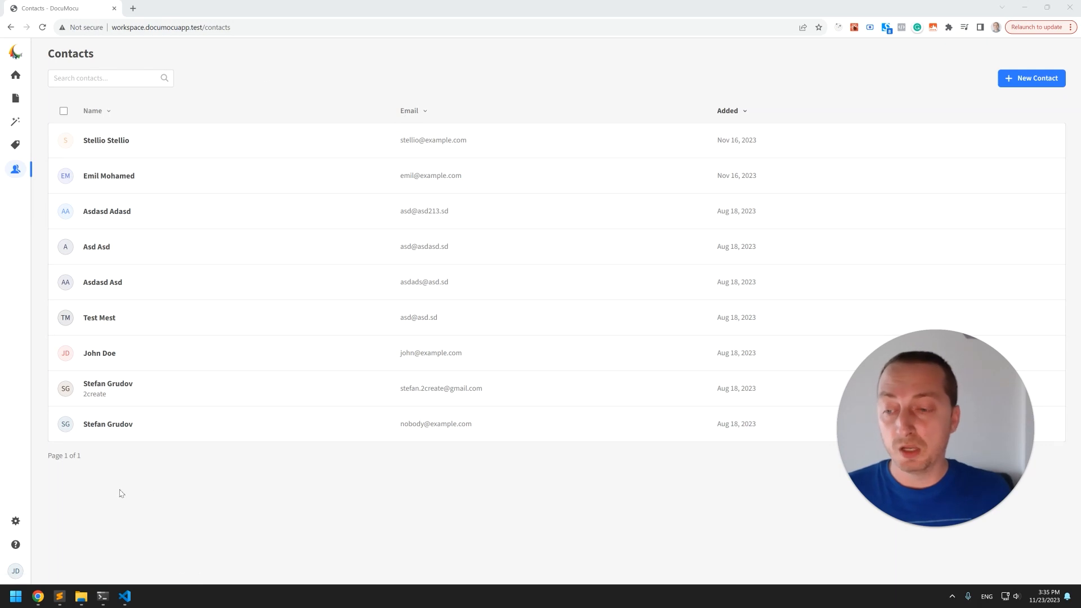
click(13, 523)
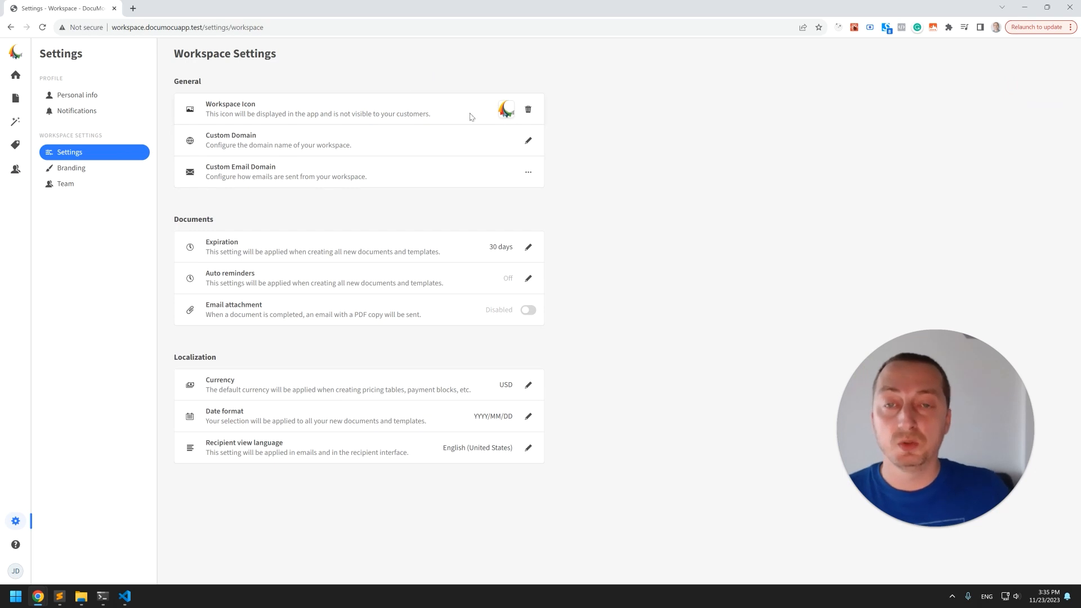
click(528, 112)
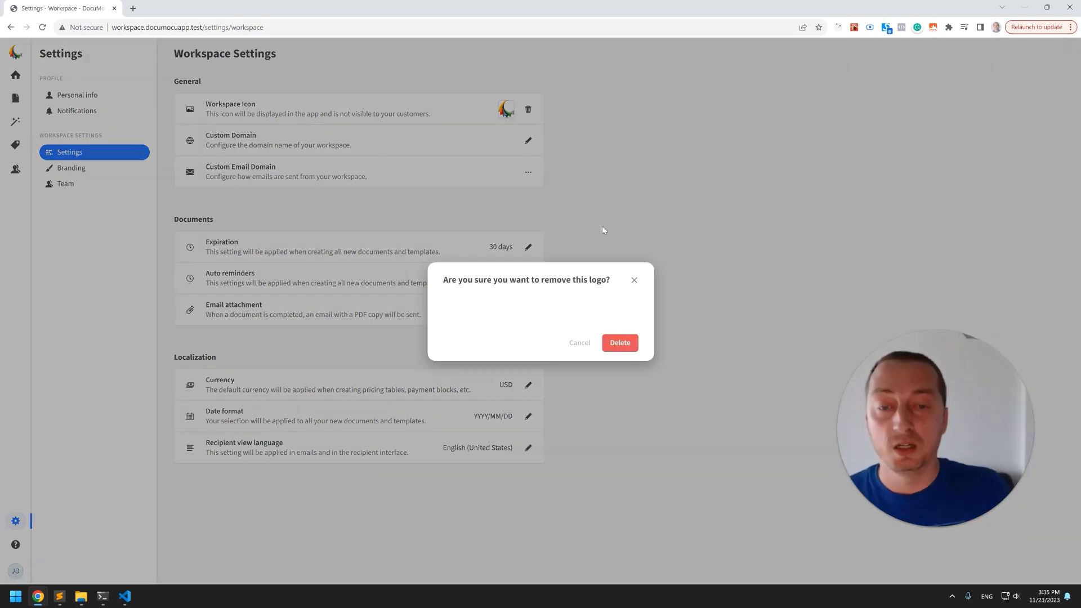
click(510, 74)
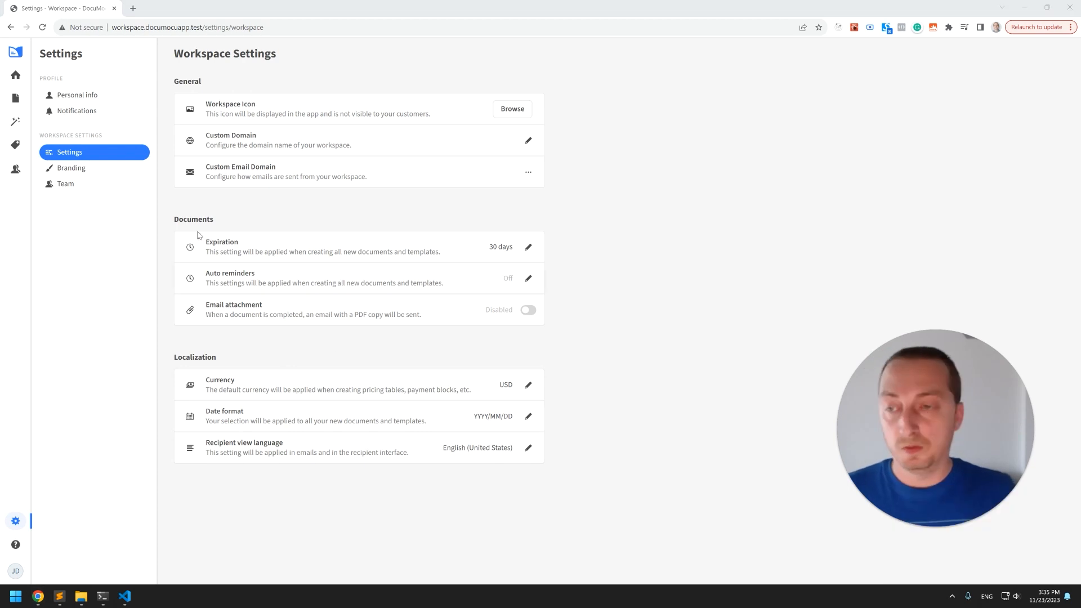
Review the Branding, Notifications and Personal info settings pages.
click(109, 171)
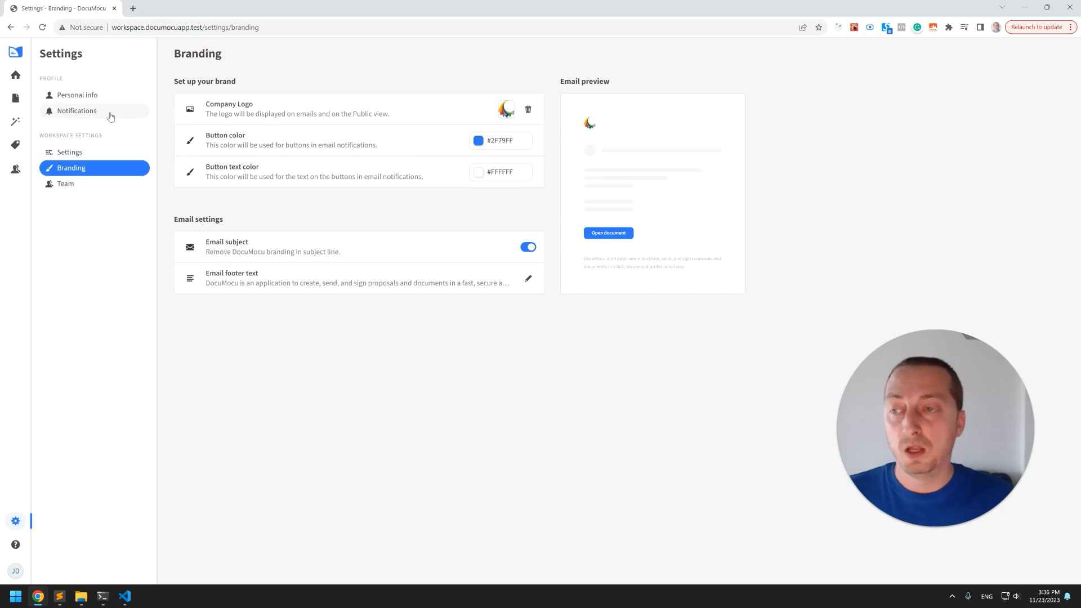
click(116, 113)
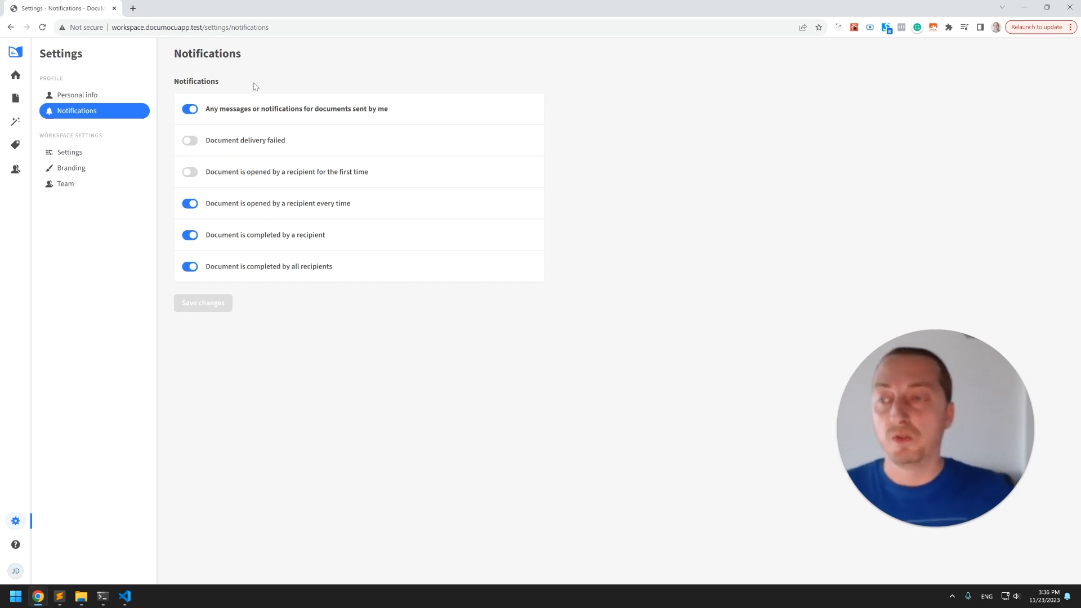
click(135, 94)
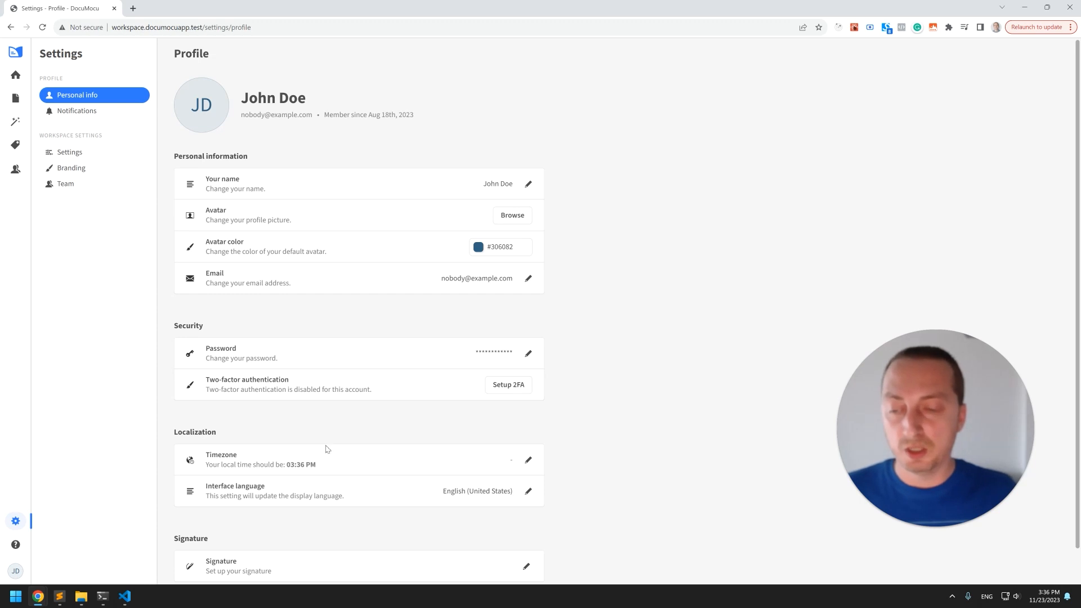
scroll(410, 446, down, 1)
scroll(370, 441, up, 1)
scroll(254, 549, down, 1)
scroll(367, 392, up, 1)
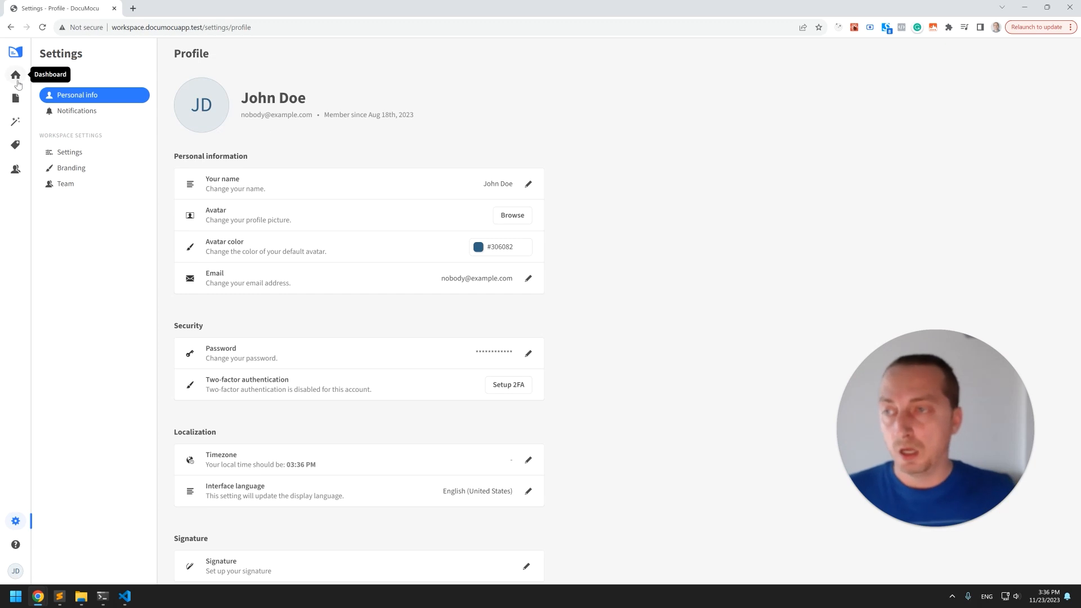
Review the dashboard's document activity filtered by Sent, Viewed and Completed status.
click(16, 76)
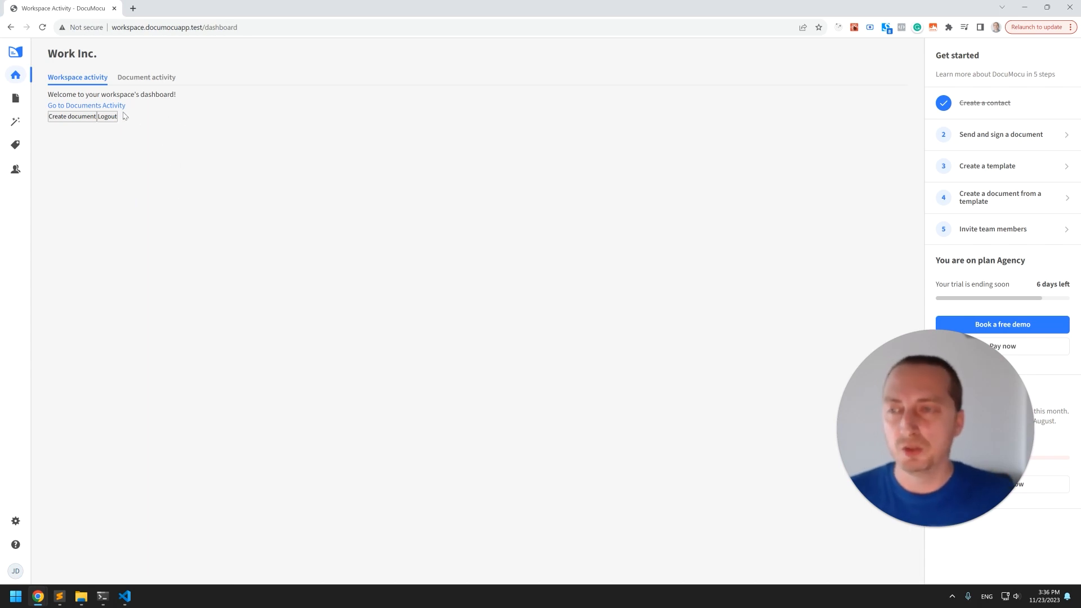
click(160, 80)
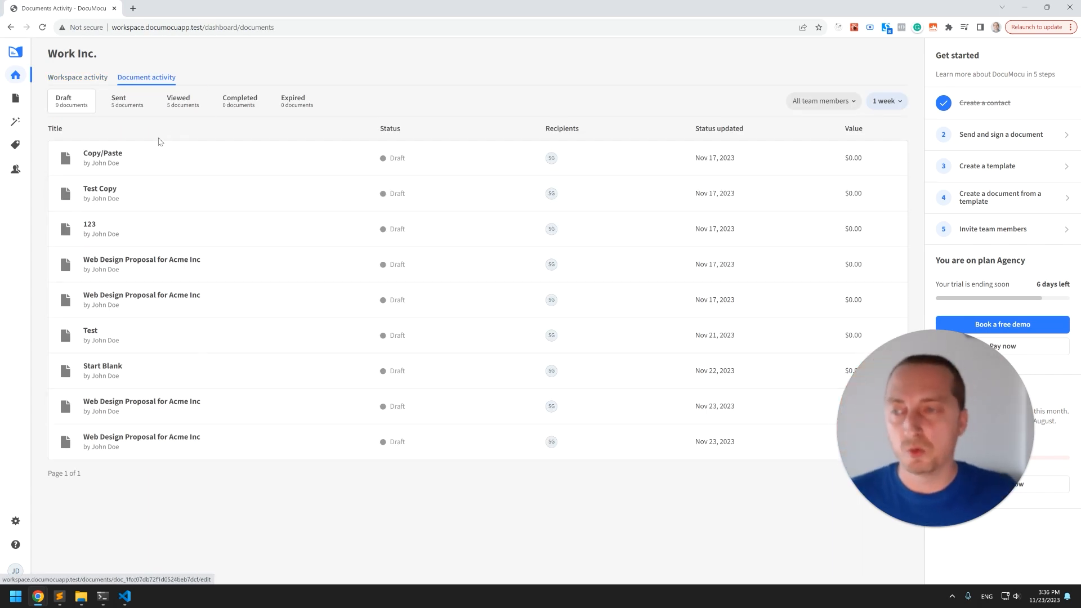
click(129, 110)
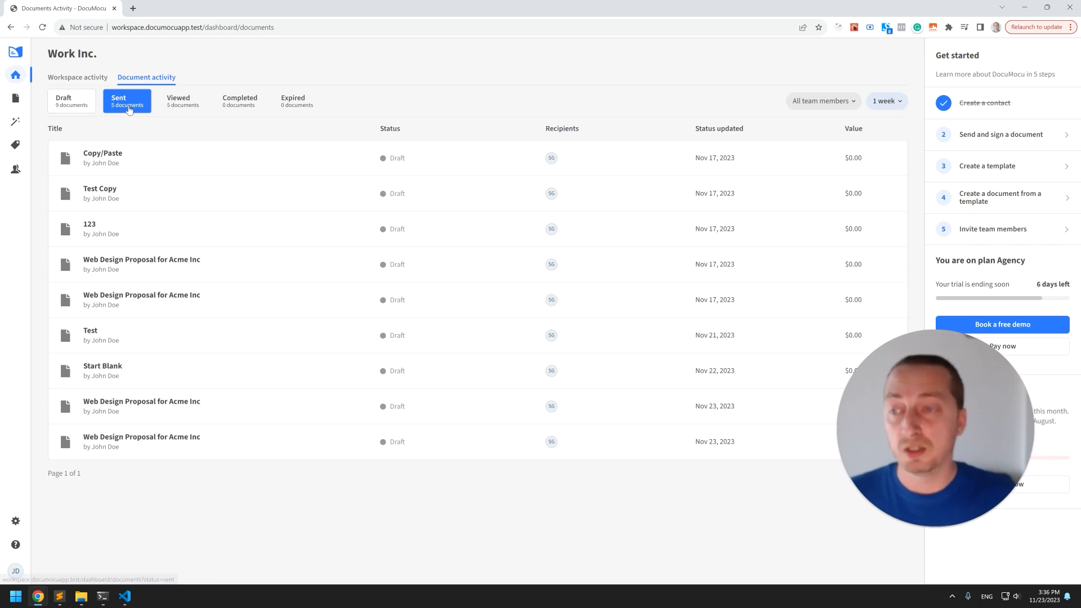
click(205, 109)
click(240, 106)
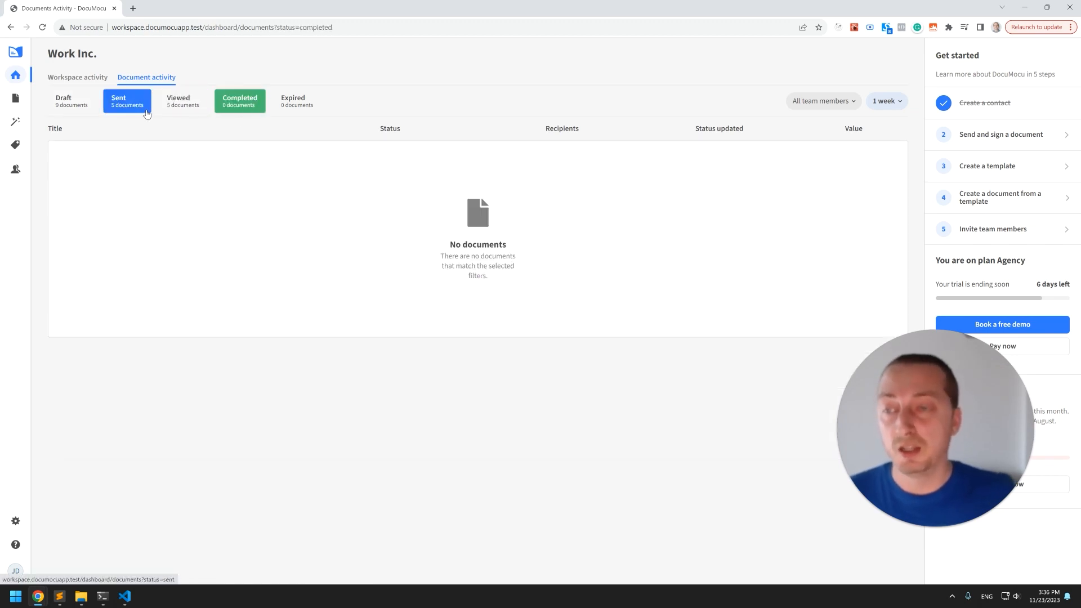
click(80, 107)
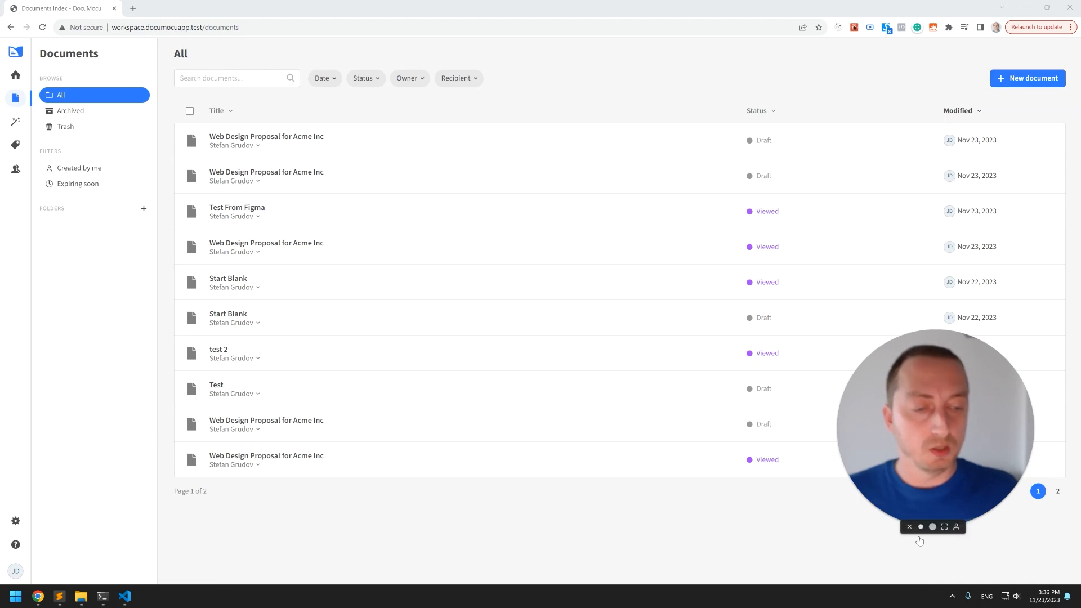
click(920, 528)
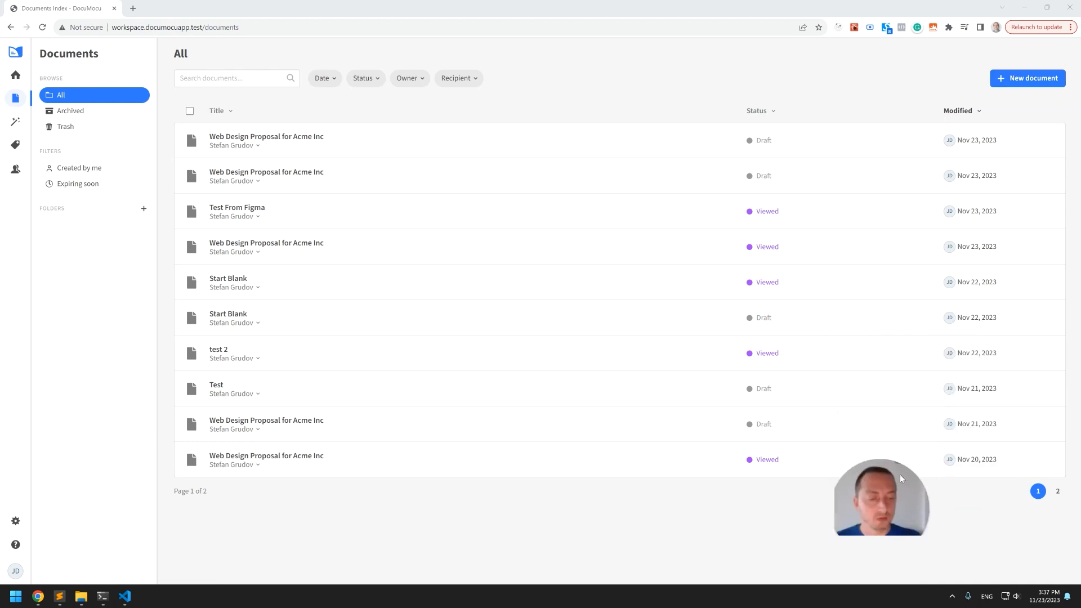
Start a new blank document and name it WordPress Proposal.
click(1038, 78)
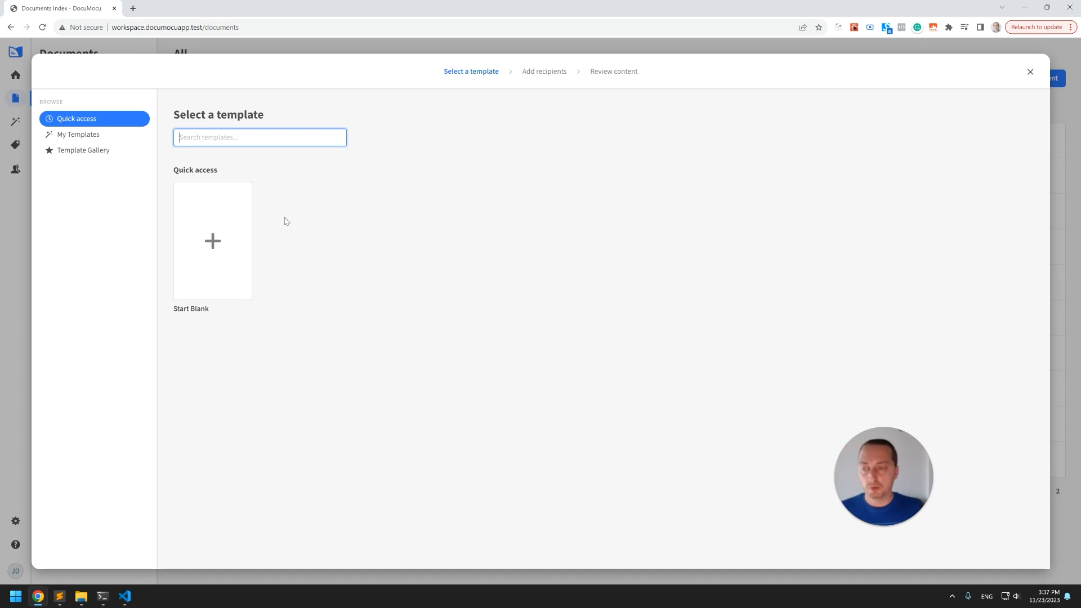
click(225, 213)
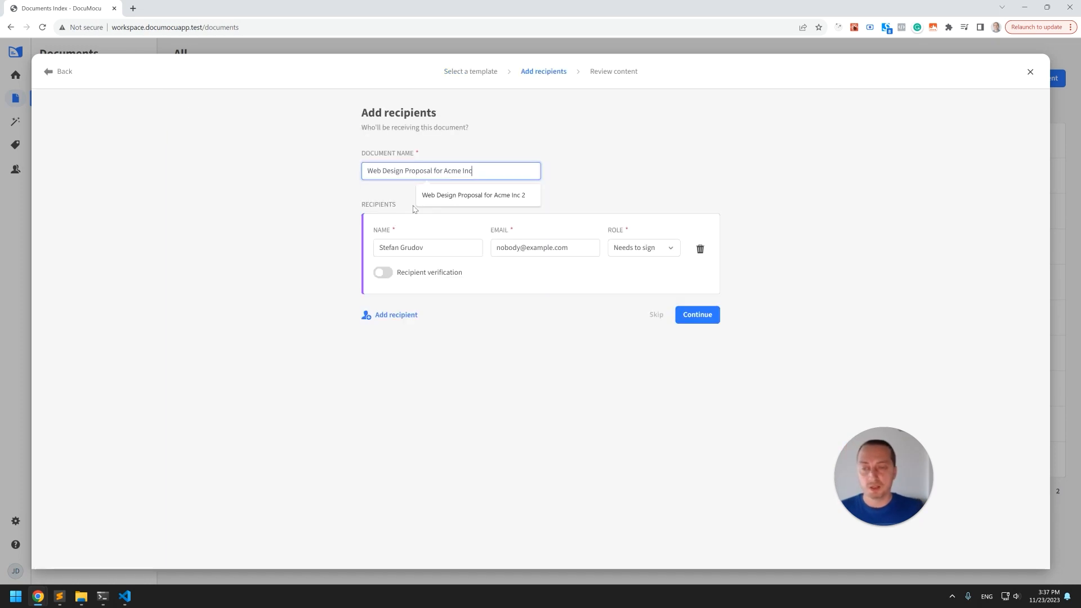
triple_click(463, 175)
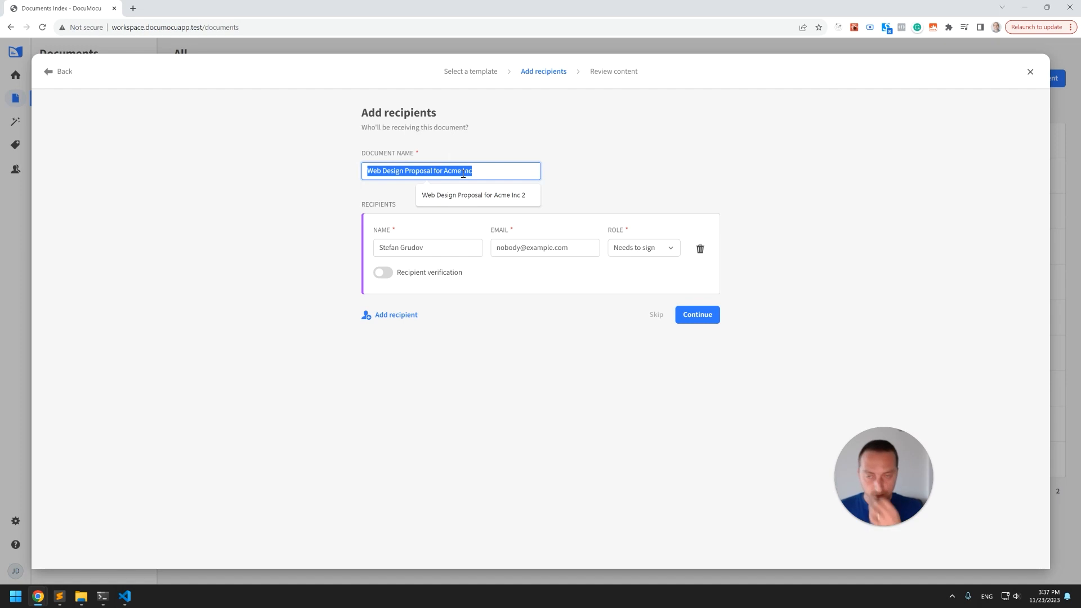
text(WordPress P)
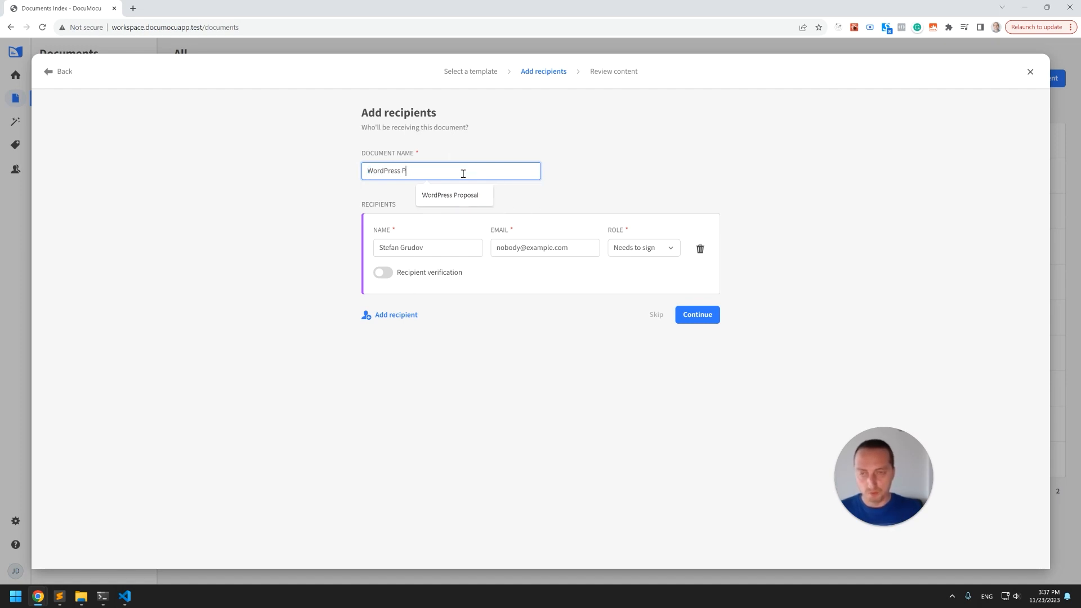
text(ropos)
click(452, 193)
click(599, 279)
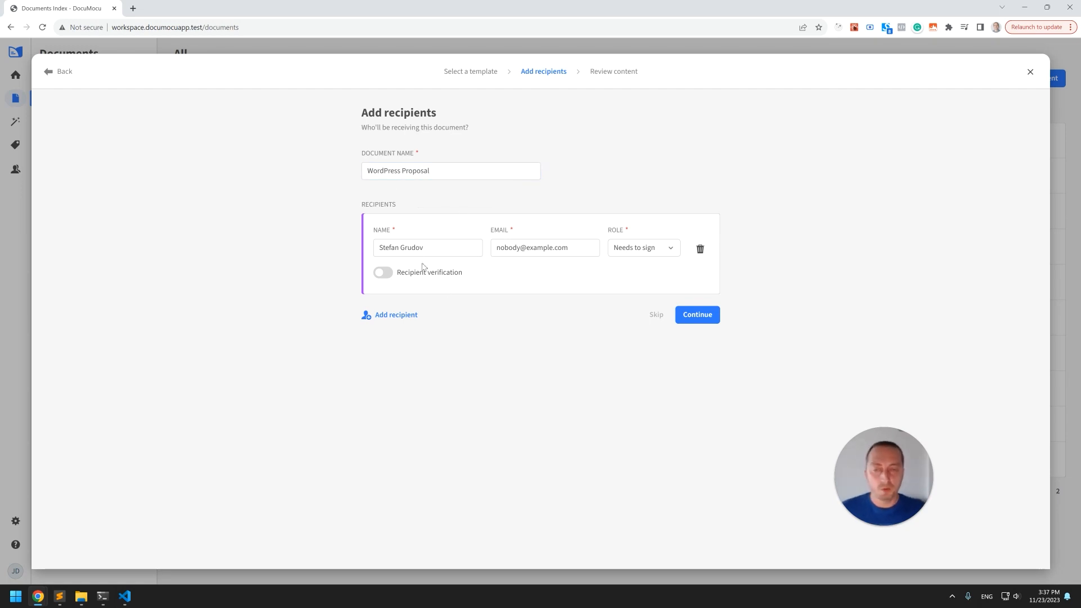
click(645, 253)
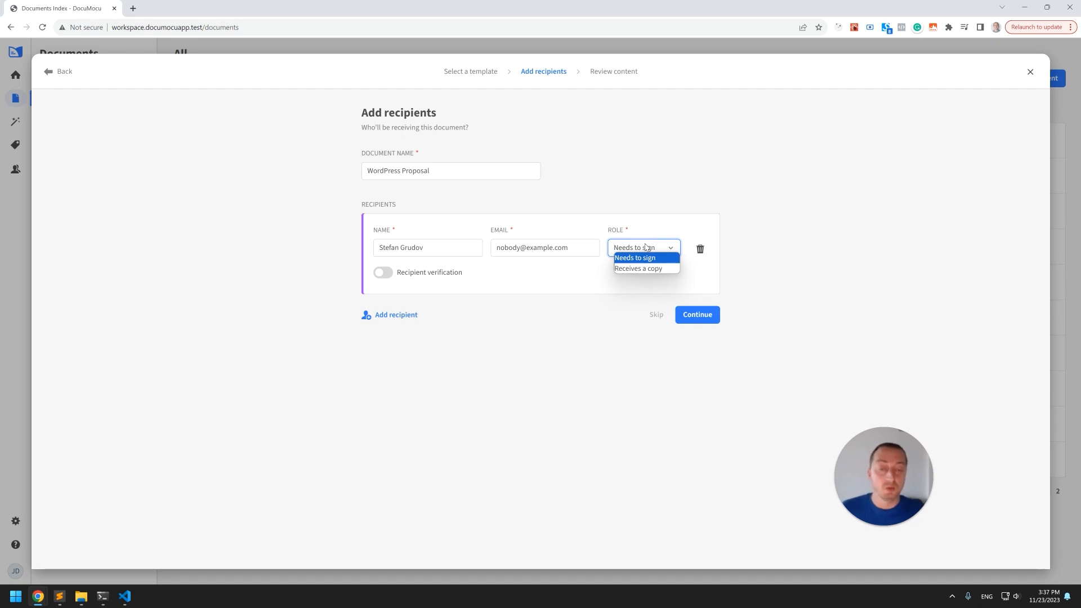
click(632, 287)
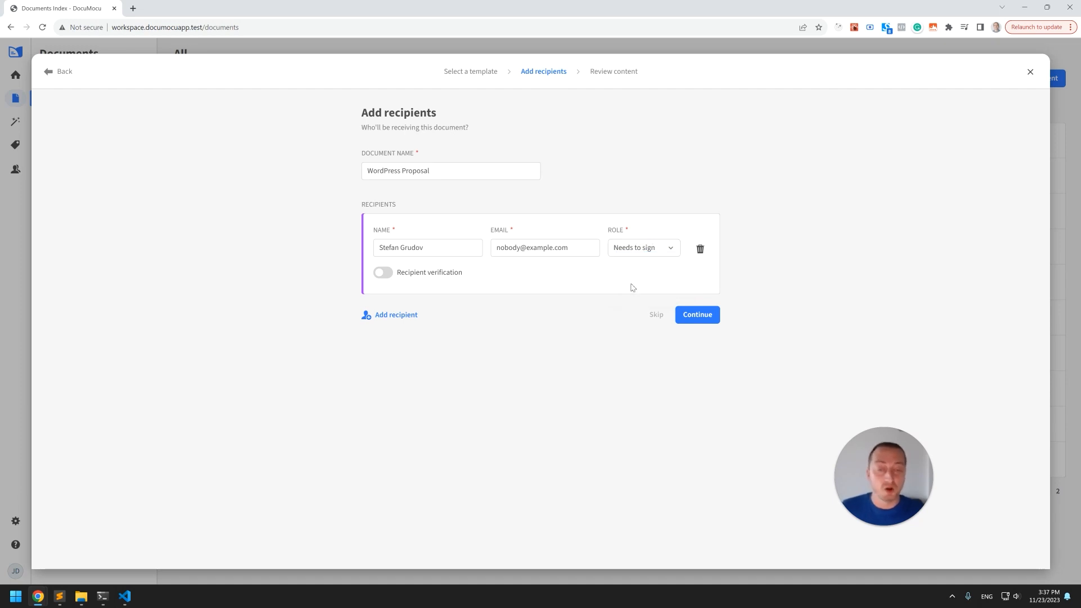
click(643, 253)
click(642, 255)
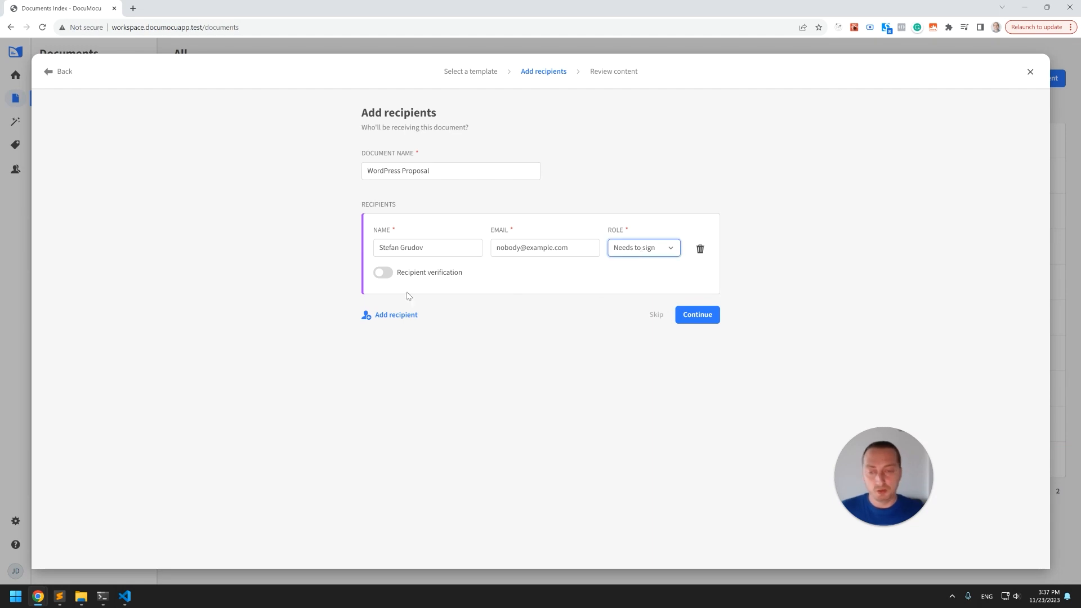
Add a second recipient from the contact suggestions and set their role to Needs to sign.
click(409, 315)
click(417, 343)
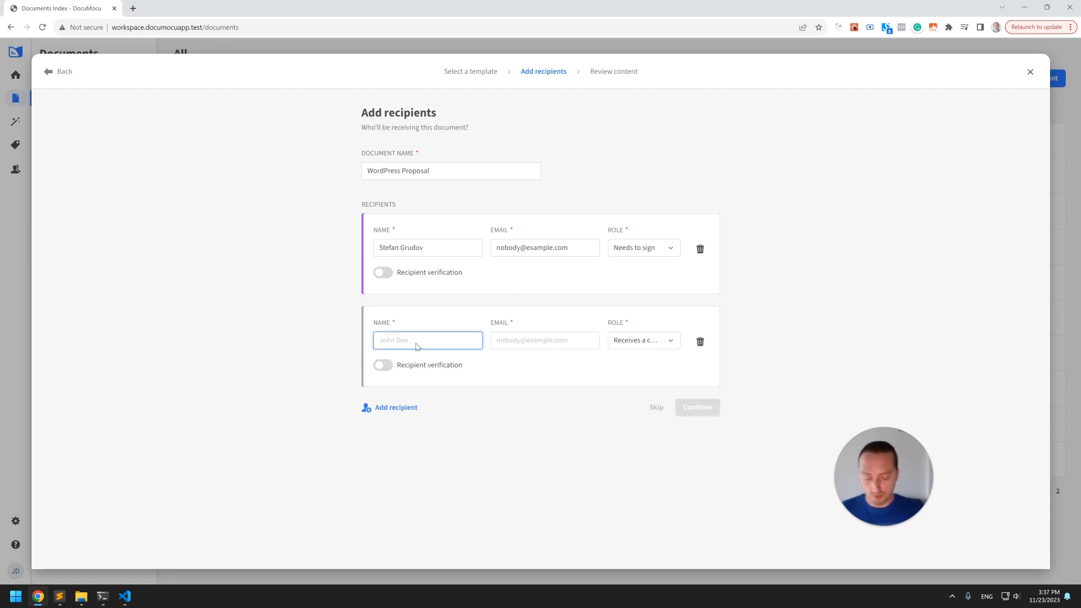
text(john)
click(448, 367)
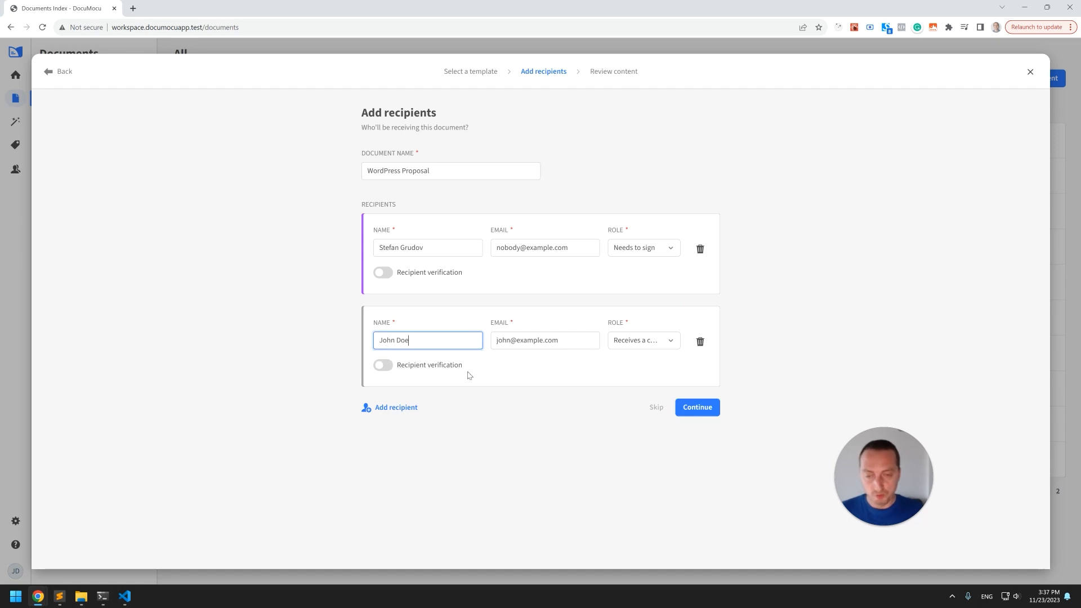
click(633, 346)
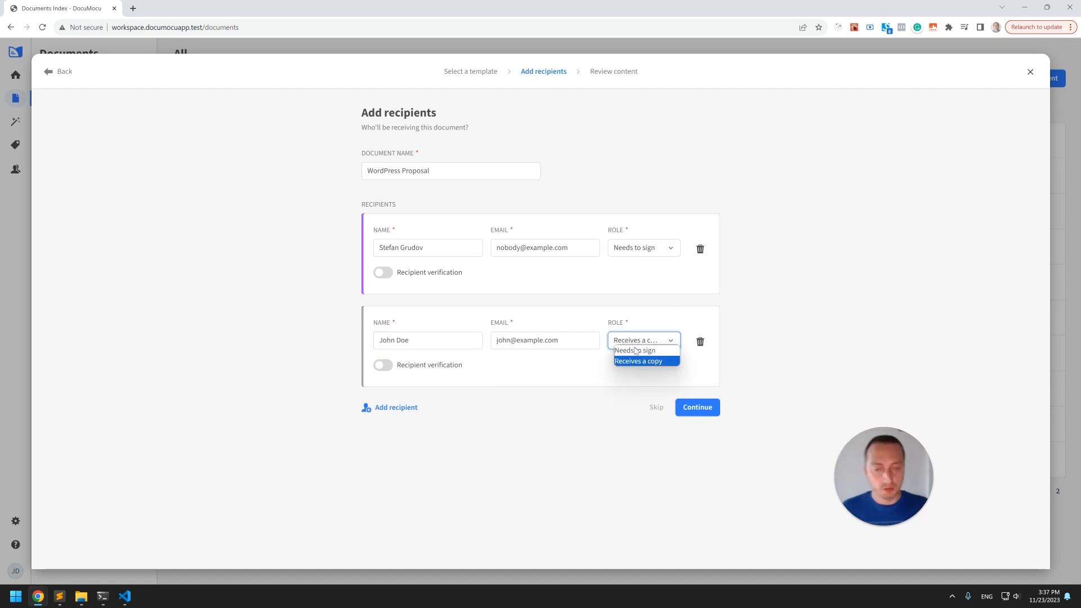
click(647, 351)
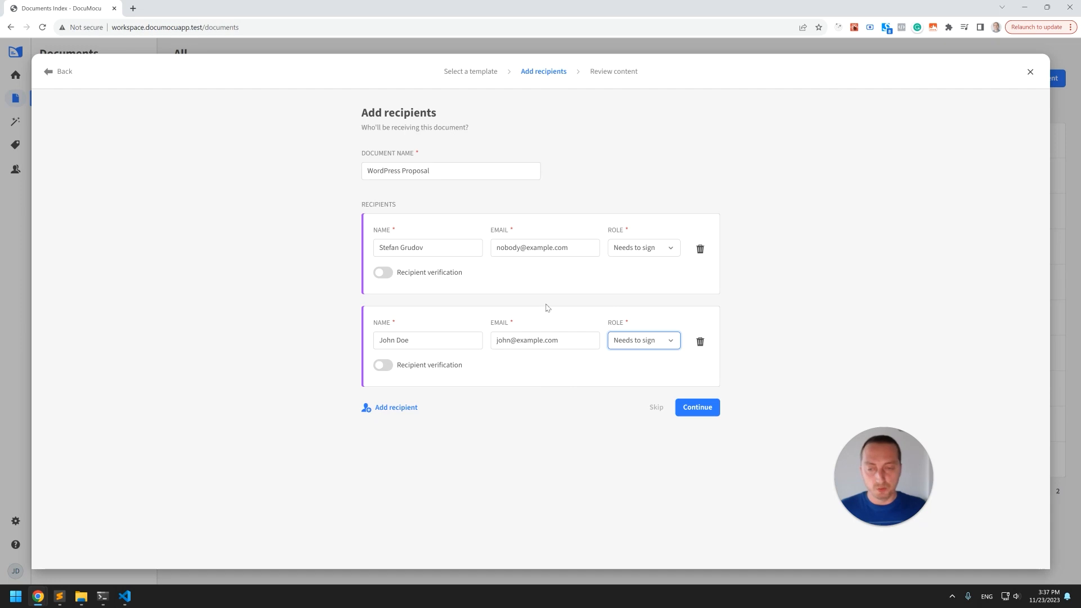
Switch recipient verification on for the second recipient, view its passcode field, and switch it back off.
click(386, 368)
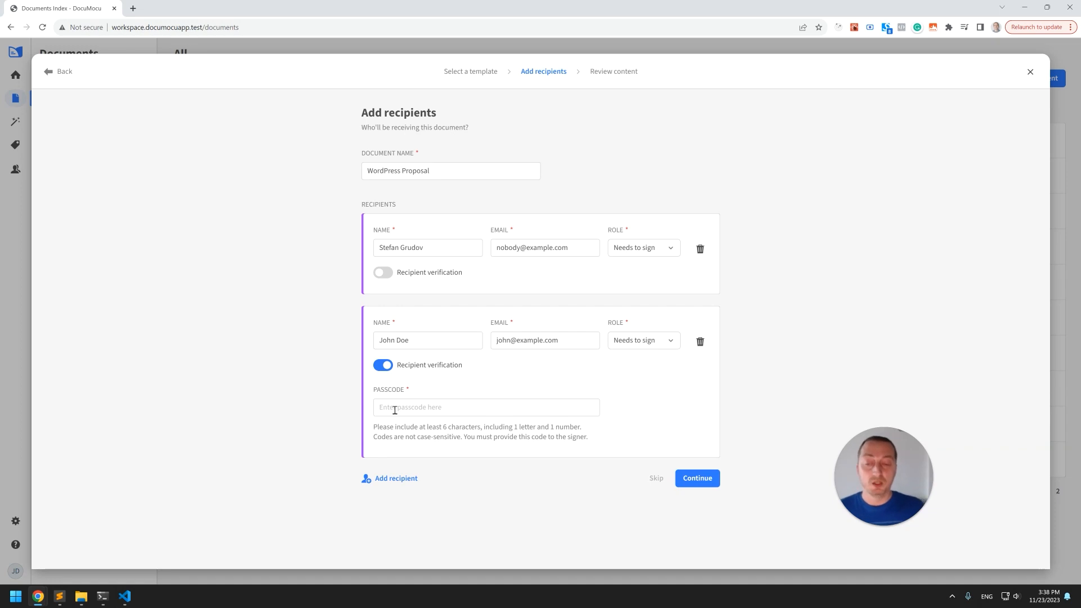
click(416, 407)
click(431, 386)
click(392, 367)
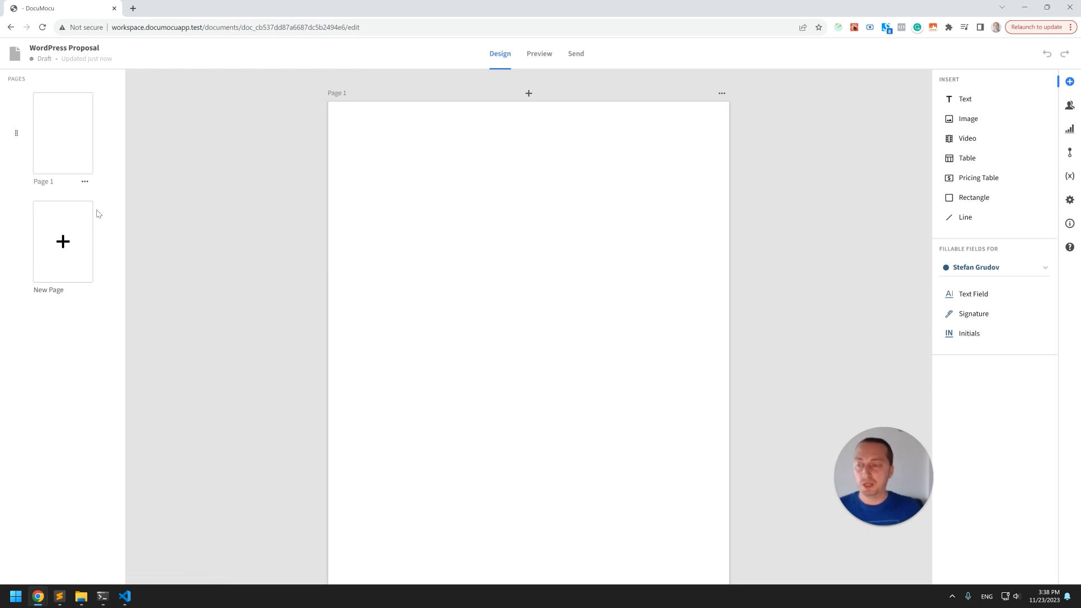
Insert a text block near the top of Page 1.
click(86, 185)
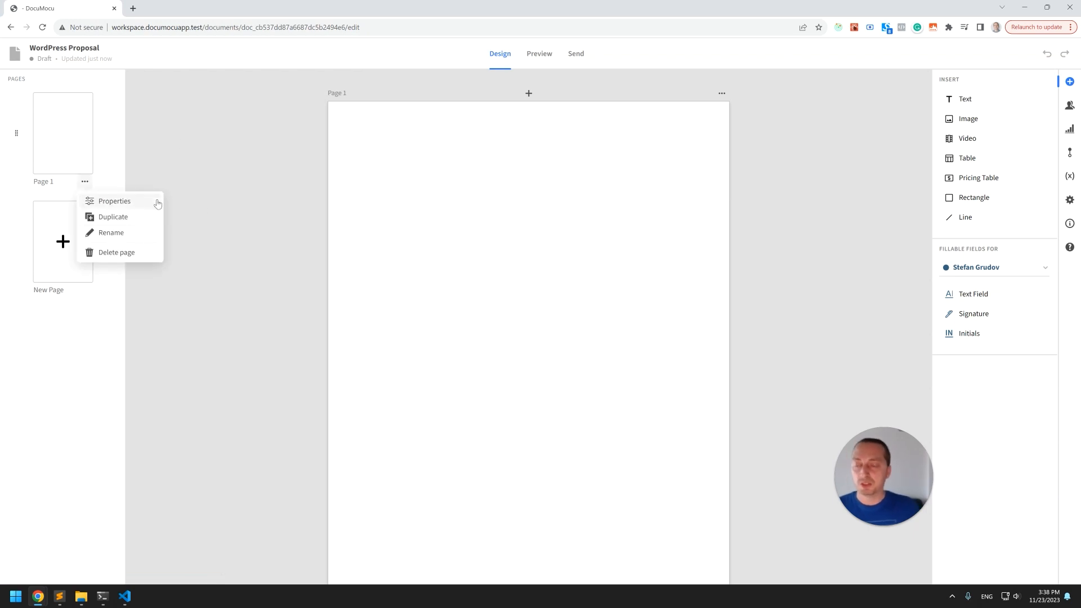
click(171, 161)
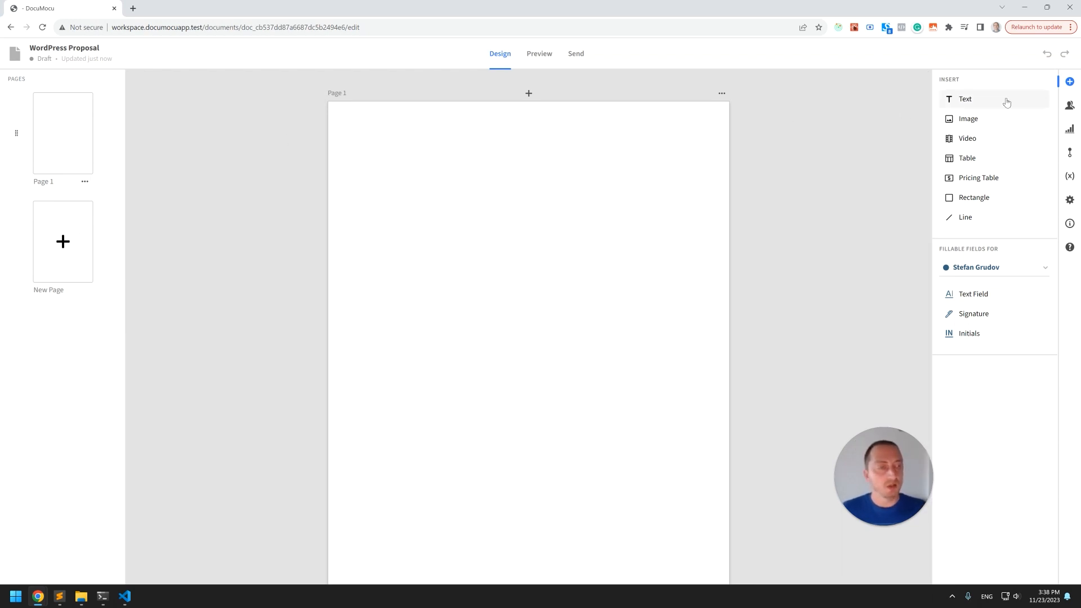
drag(964, 100, 474, 188)
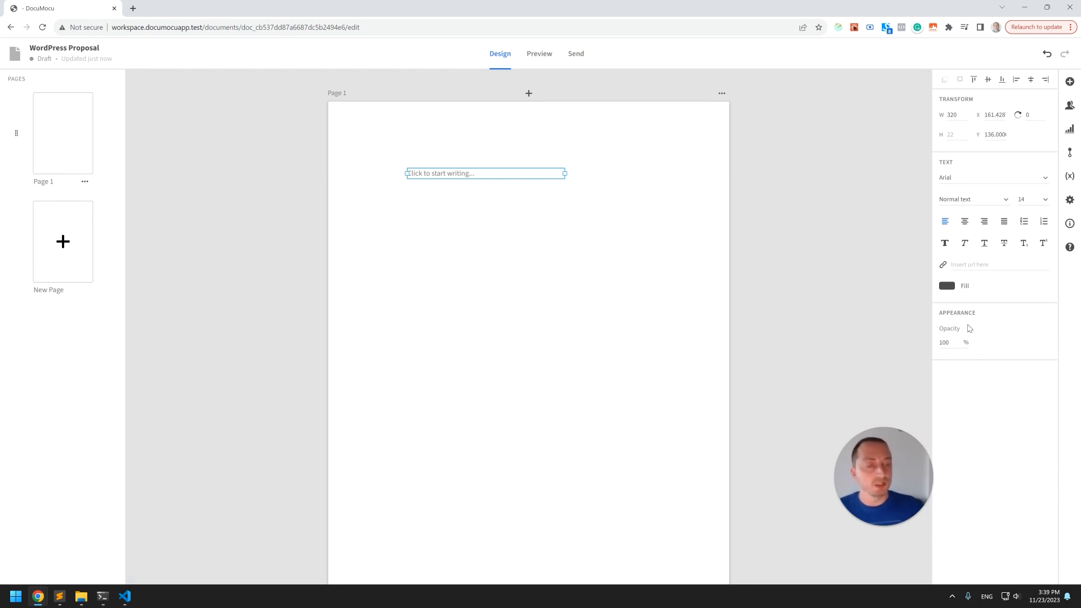
click(636, 266)
Insert an image block, upload the acme logo image into it, move it slightly and delete it.
drag(964, 117, 499, 256)
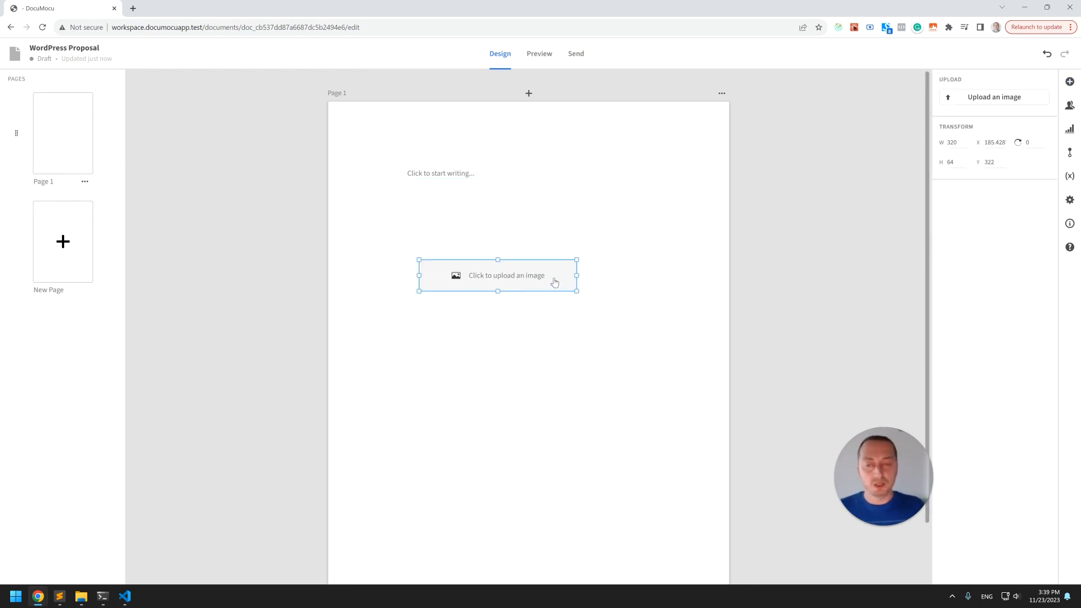
click(536, 280)
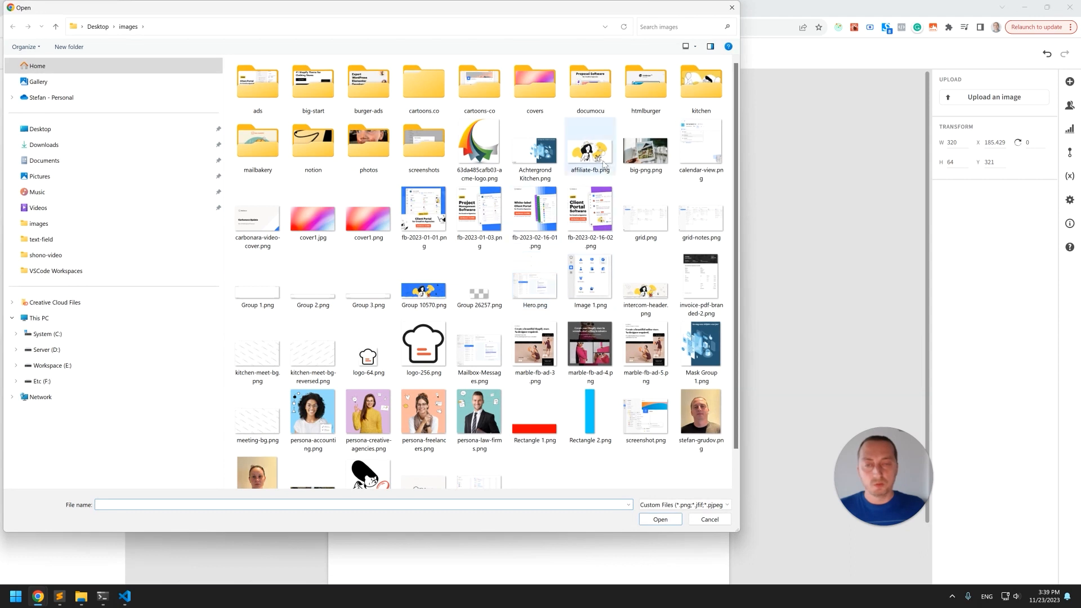
double_click(477, 164)
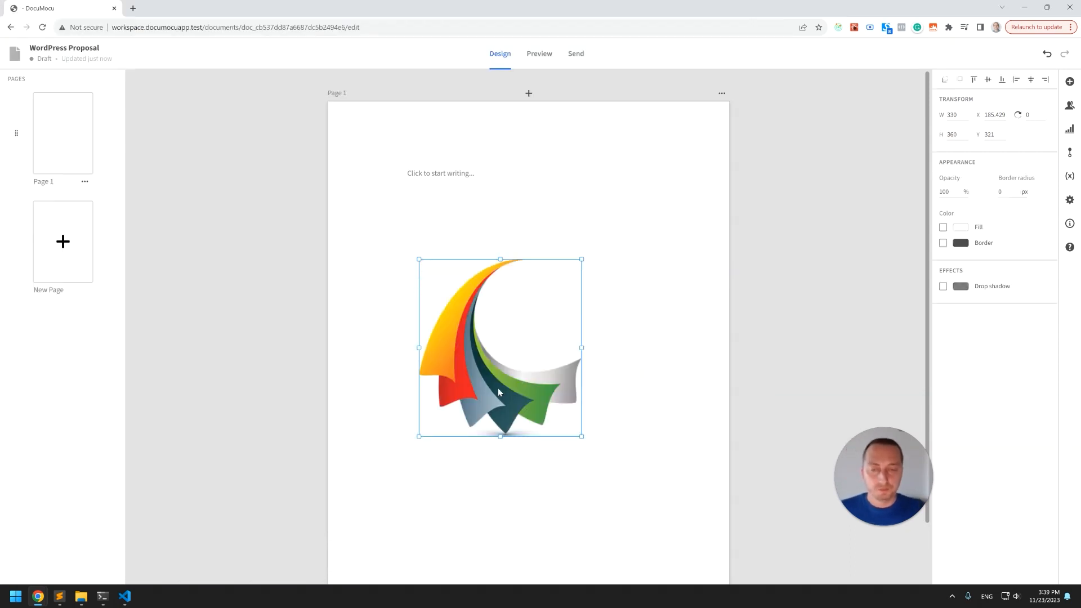
drag(517, 412, 519, 387)
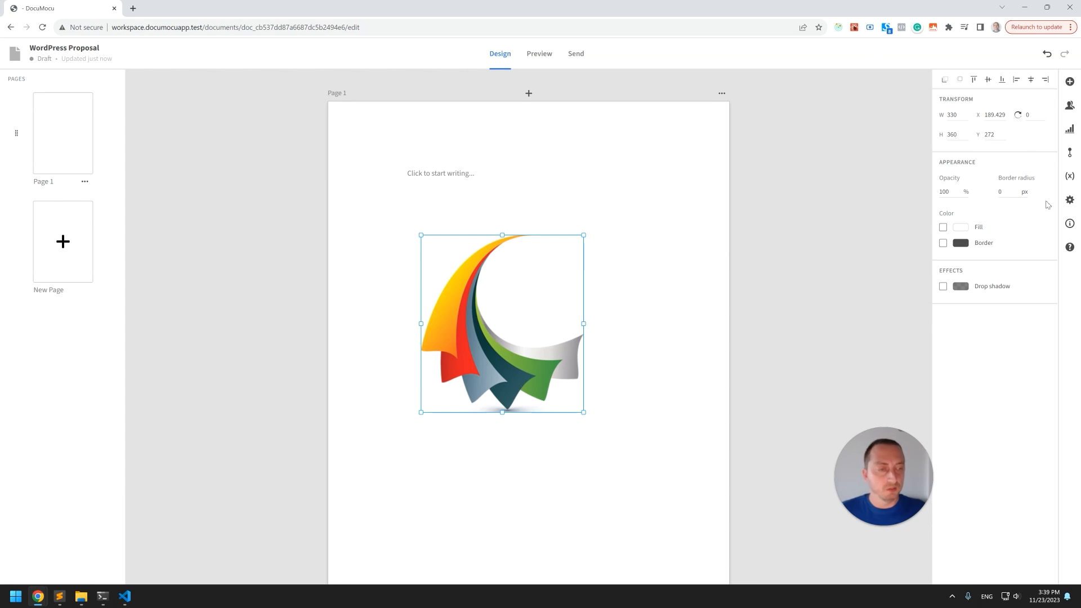
click(583, 277)
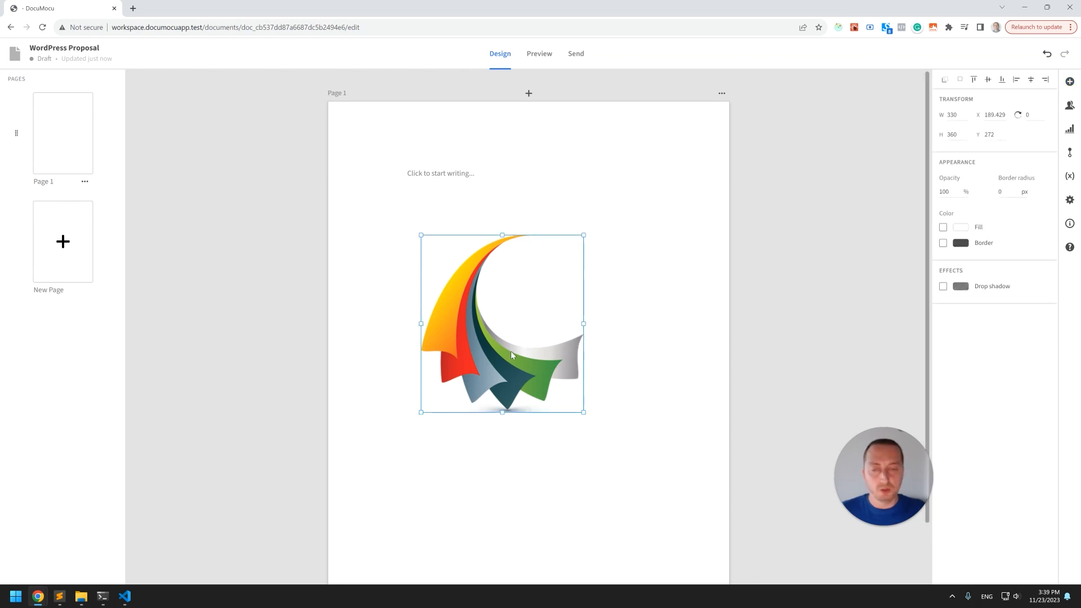
drag(511, 352, 532, 330)
key(Delete)
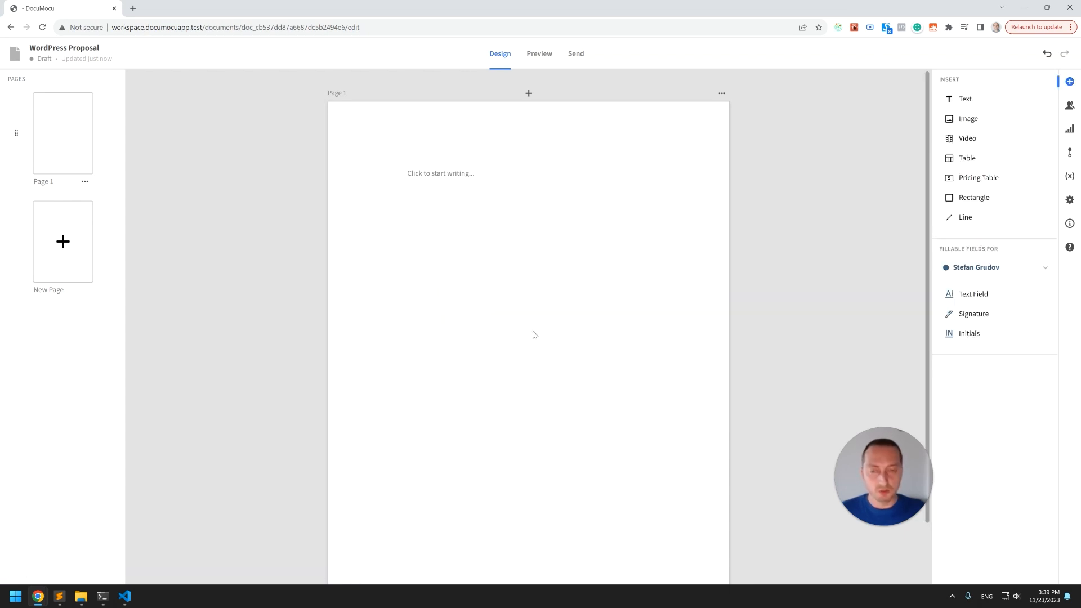
Move the text block slightly to the right.
drag(467, 179, 485, 177)
click(487, 224)
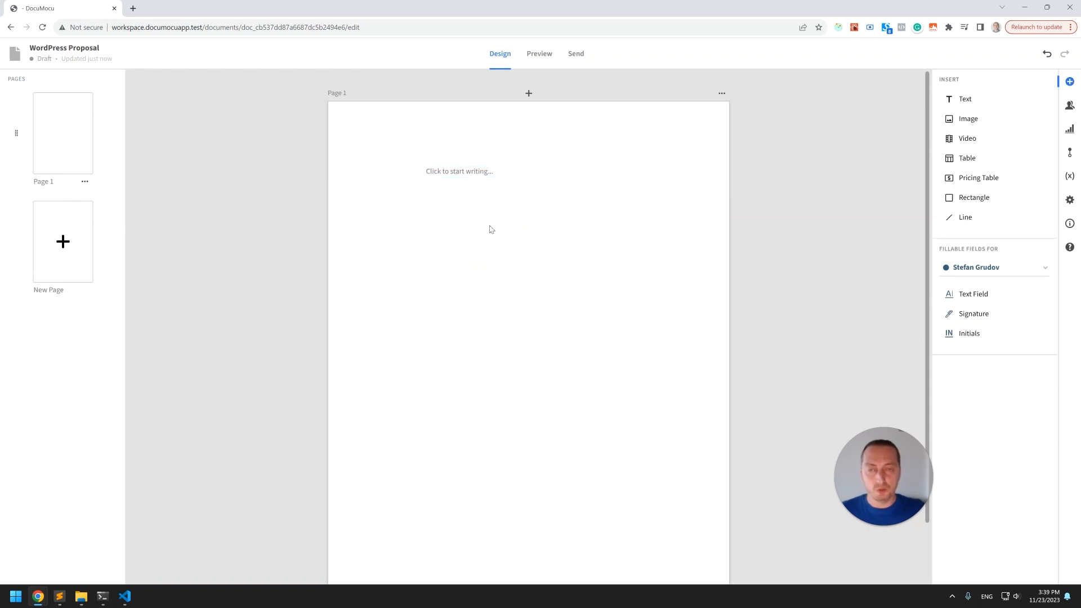
Drag the chef-hat logo files from the demo-proposal folder onto the page.
key(alt+Tab)
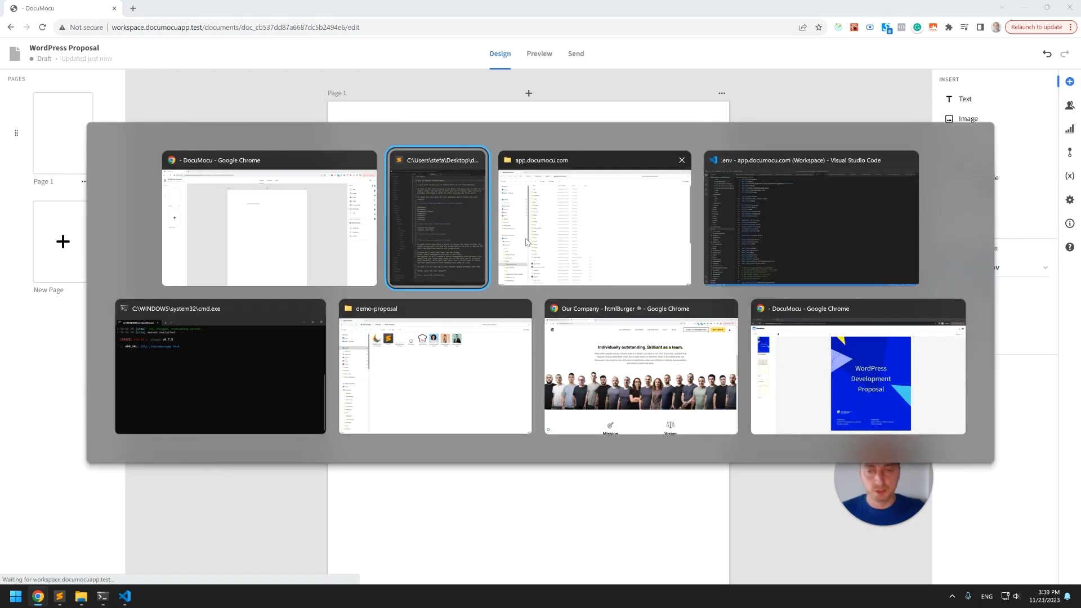
click(466, 369)
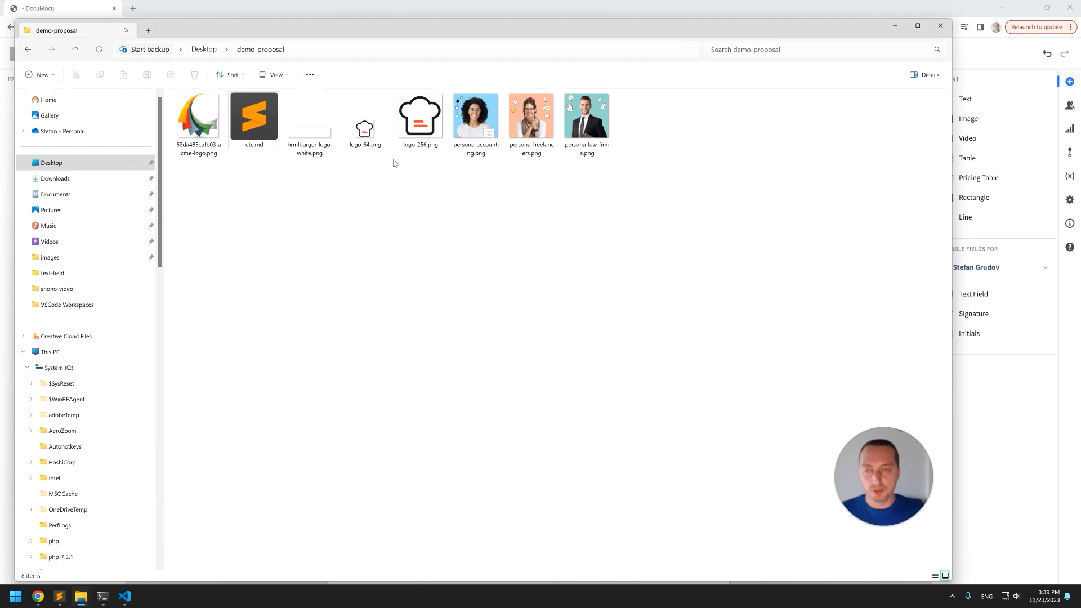
drag(349, 167, 501, 299)
key(alt+Tab)
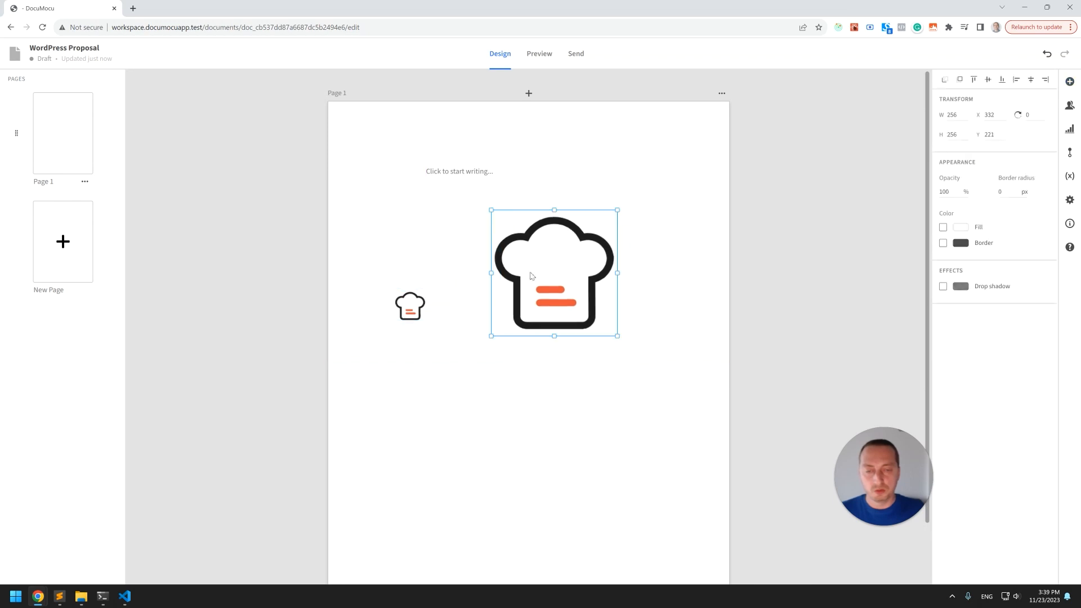
Paste the acme logo image from the demo-proposal folder onto the page and reposition it lower left.
key(alt+Tab)
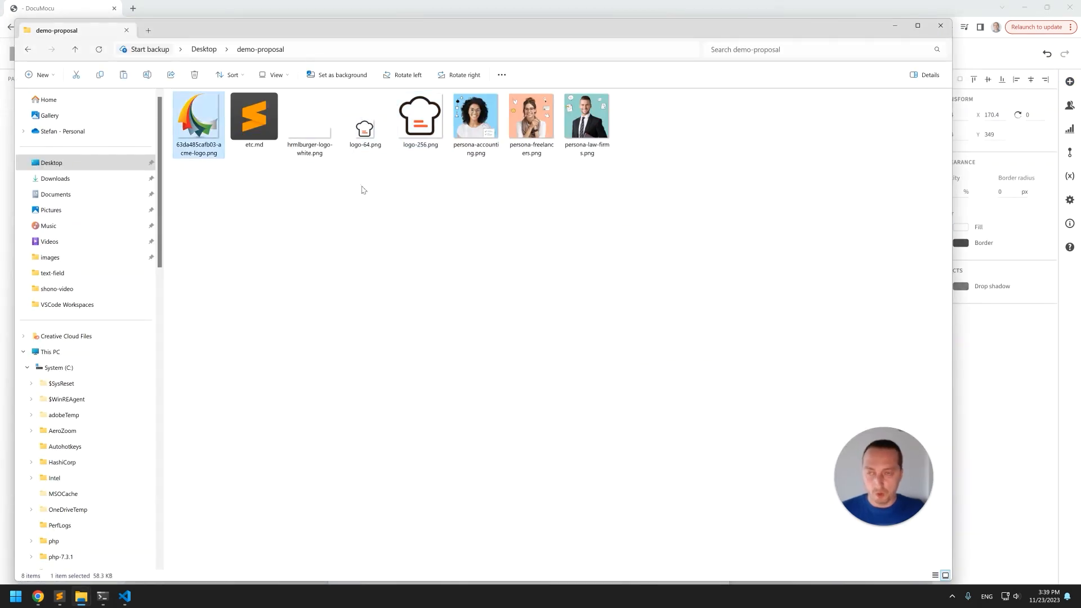
key(alt+Tab)
click(497, 346)
key(ctrl+v)
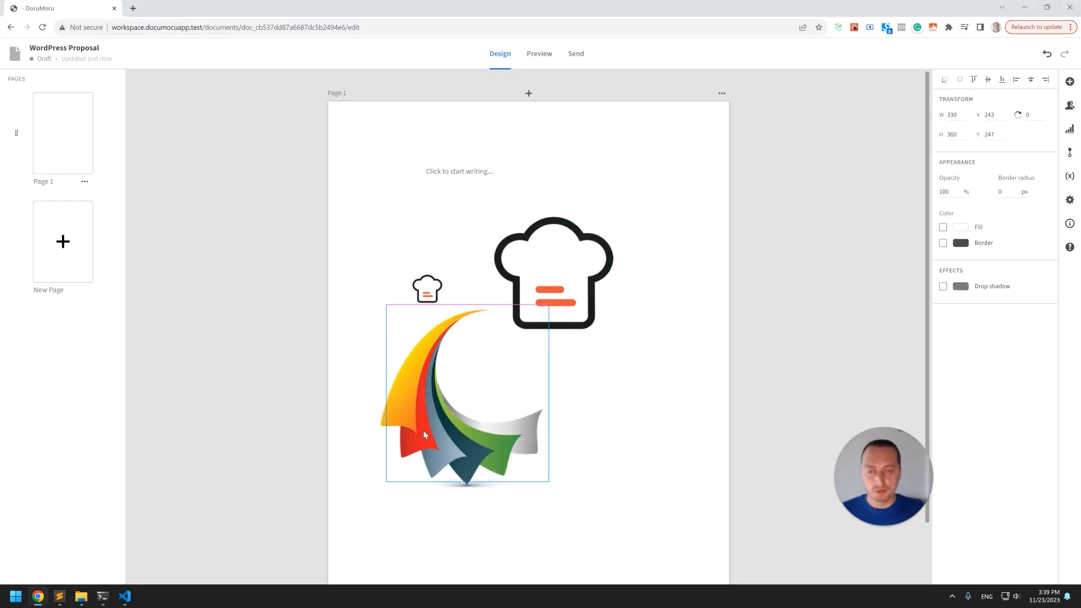
drag(523, 337, 469, 395)
drag(436, 445, 441, 385)
click(498, 382)
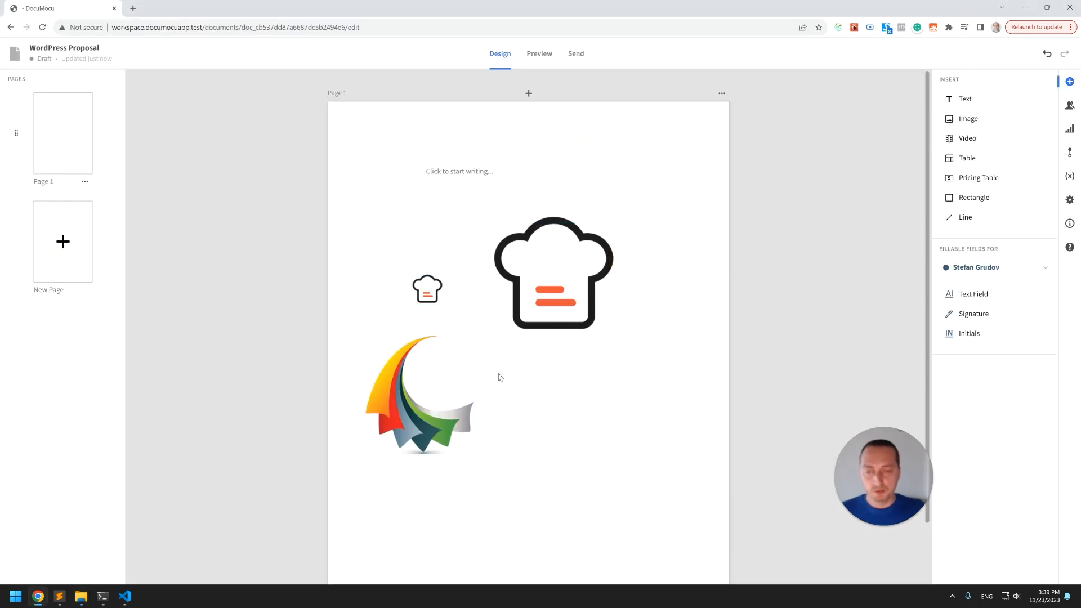
Capture a screenshot of part of the page, paste it onto the page, and shrink and move it.
click(498, 233)
click(438, 221)
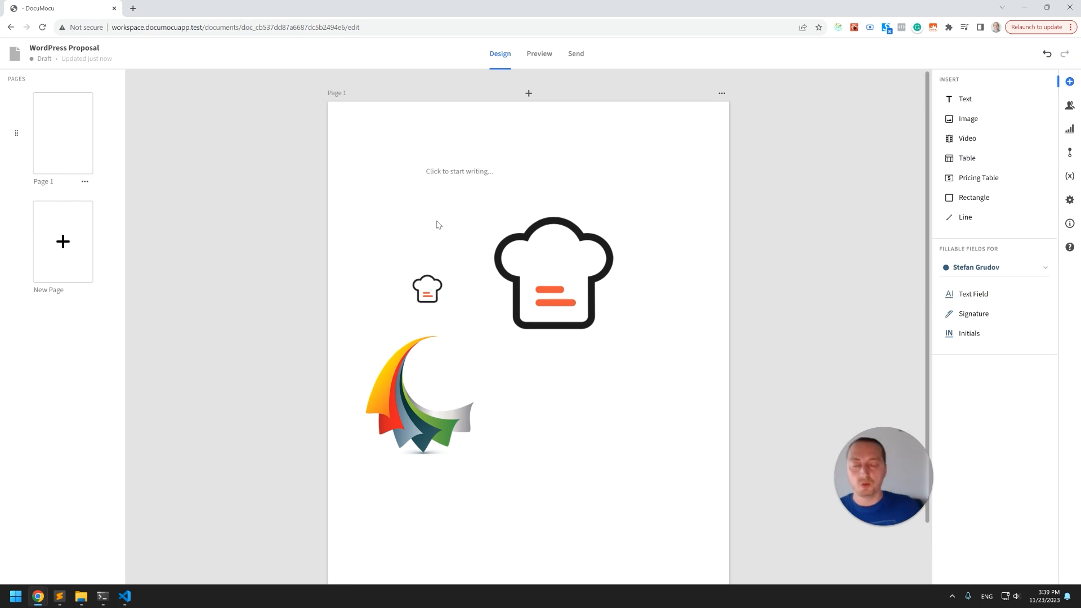
key(super+shift+s)
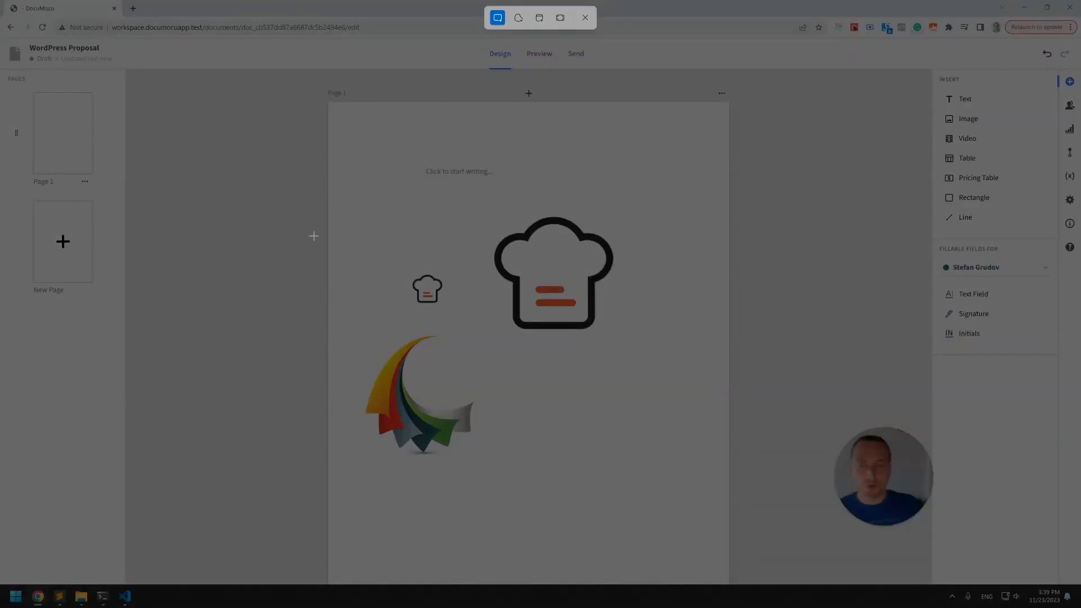
drag(296, 226, 478, 400)
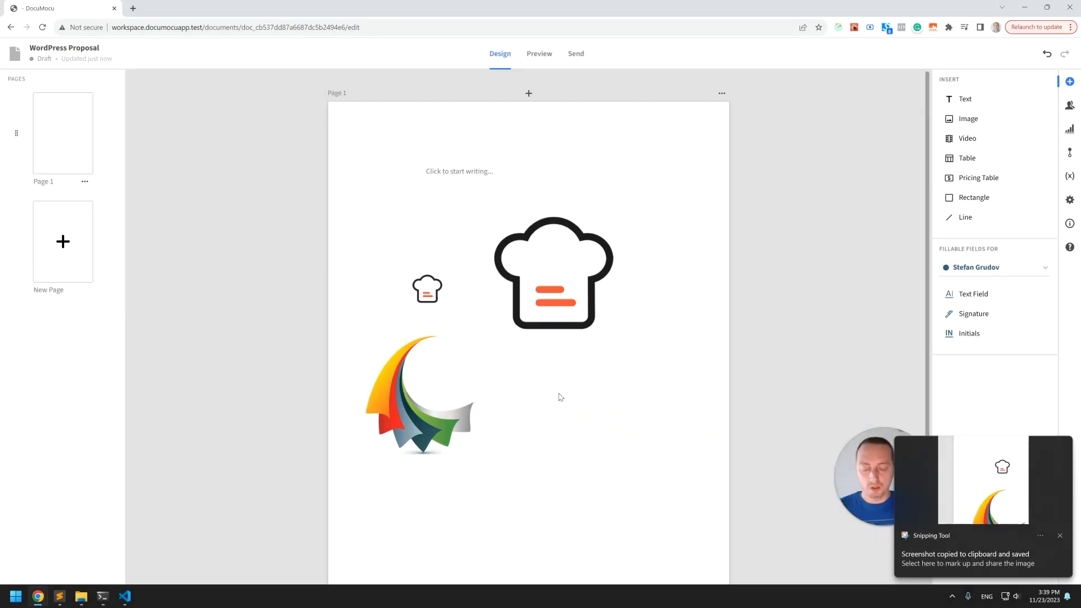
key(ctrl+v)
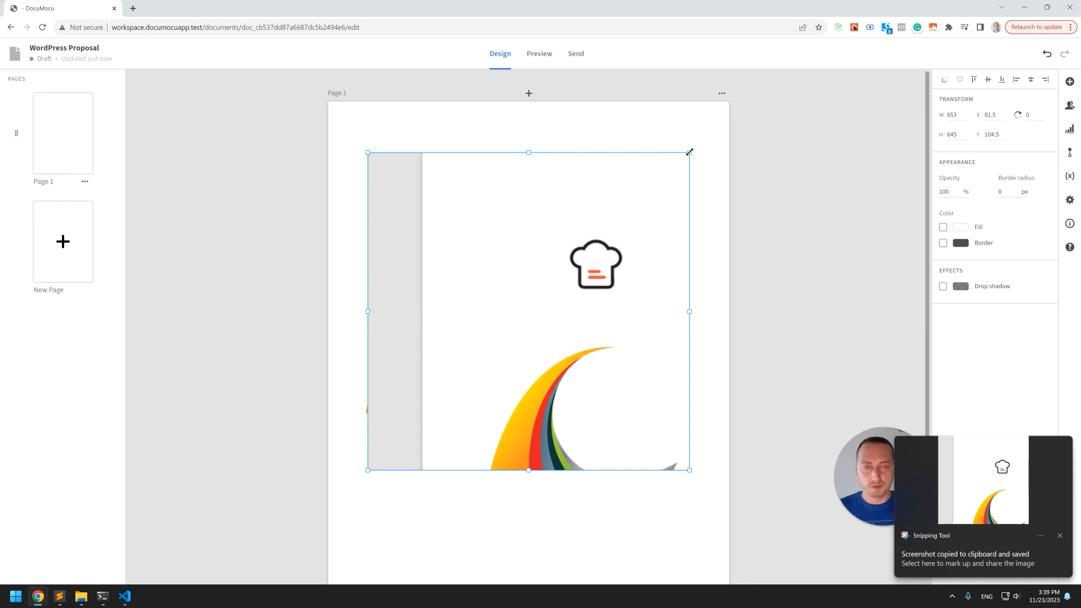
drag(690, 151, 549, 368)
drag(479, 395, 615, 418)
click(394, 380)
drag(428, 290, 436, 248)
drag(569, 253, 586, 243)
Delete all four inserted images from the page.
click(450, 247)
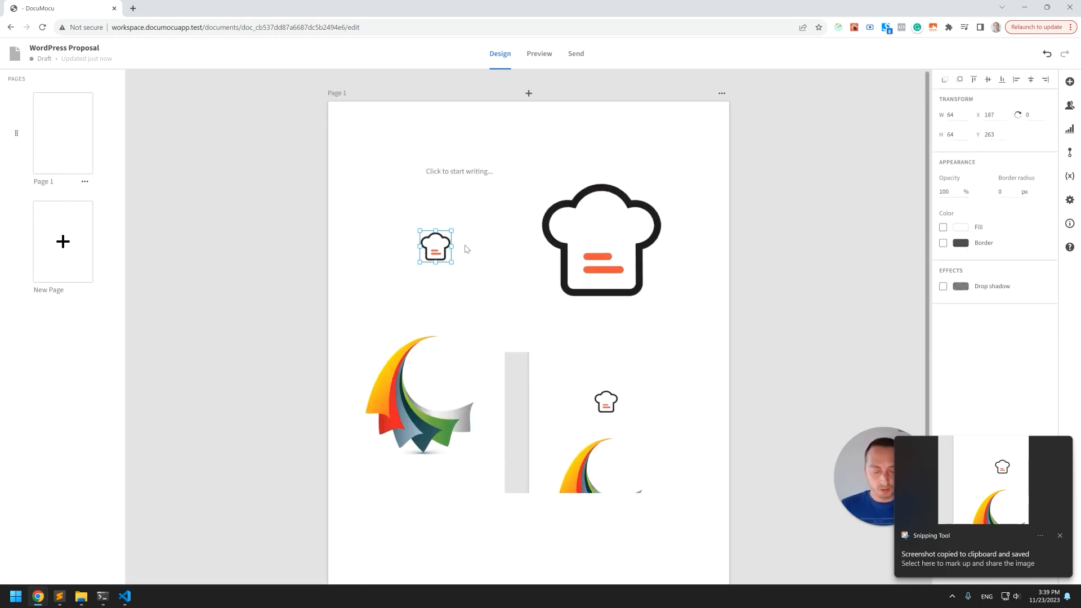
key(Delete)
click(588, 242)
key(Delete)
click(552, 370)
key(Delete)
click(428, 391)
key(Delete)
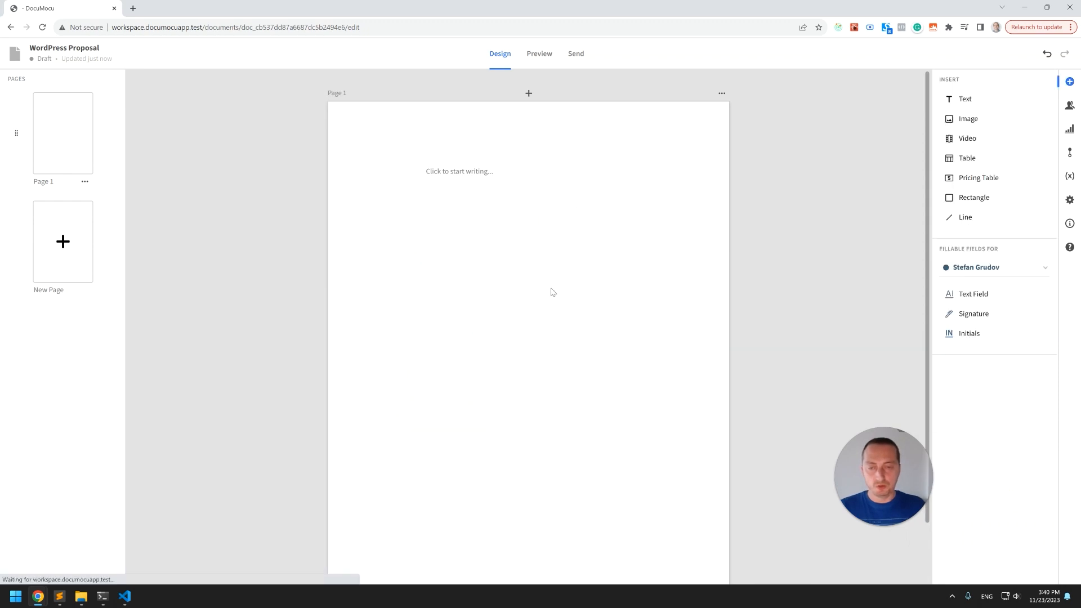
Add a video block and embed the URL of a YouTube video copied from a new browser tab.
drag(978, 147, 487, 253)
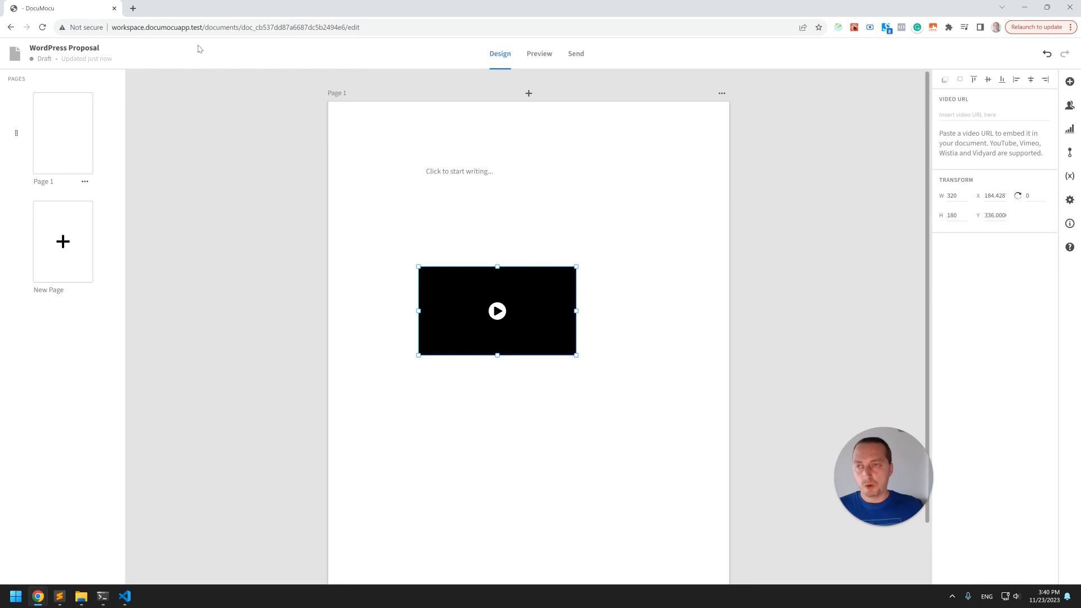
click(133, 8)
text(you)
key(Return)
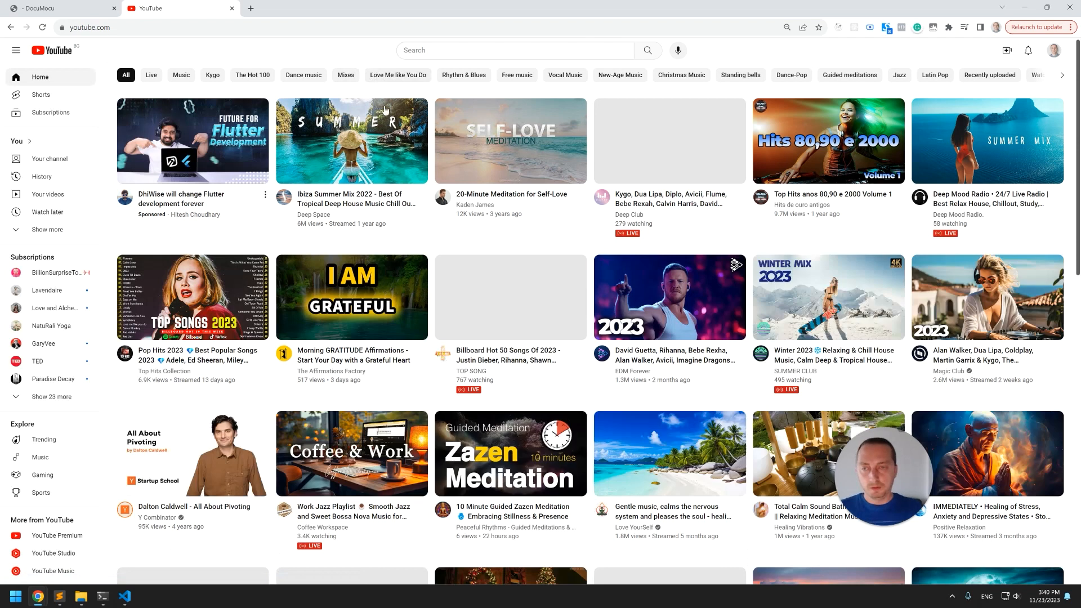
click(403, 104)
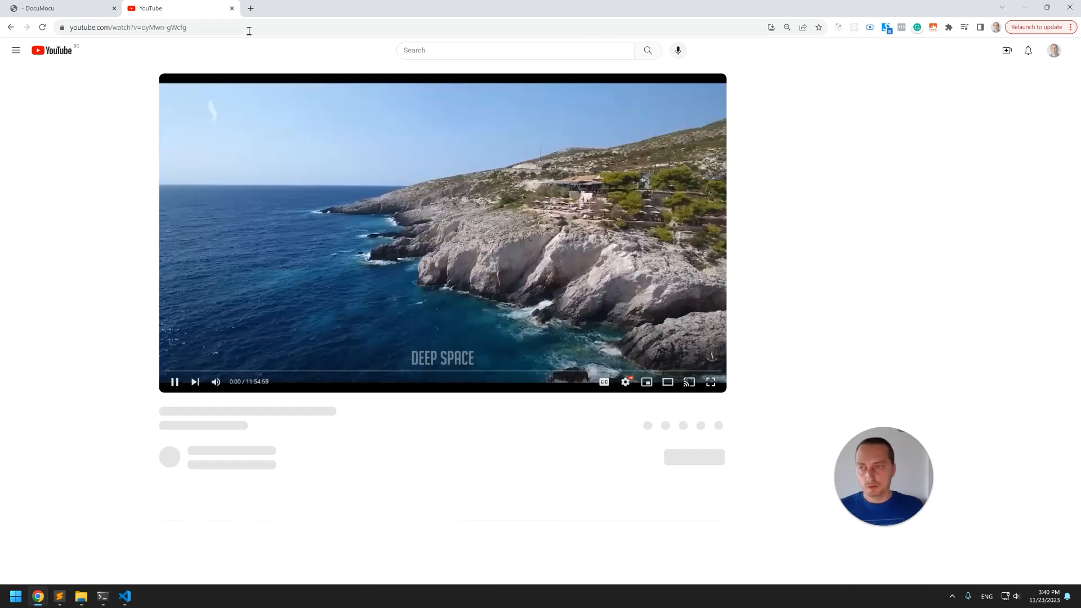
click(217, 27)
key(ctrl+c)
key(ctrl+w)
click(977, 115)
key(ctrl+v)
click(582, 215)
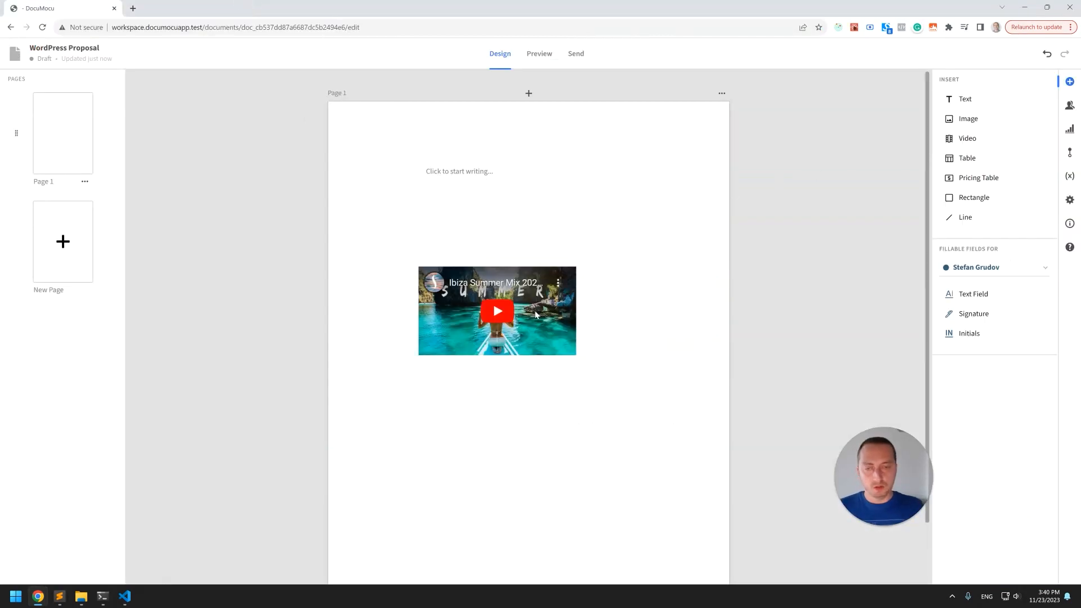
Move and enlarge the embedded video, then delete it from the page.
drag(541, 299, 486, 267)
drag(521, 323, 680, 414)
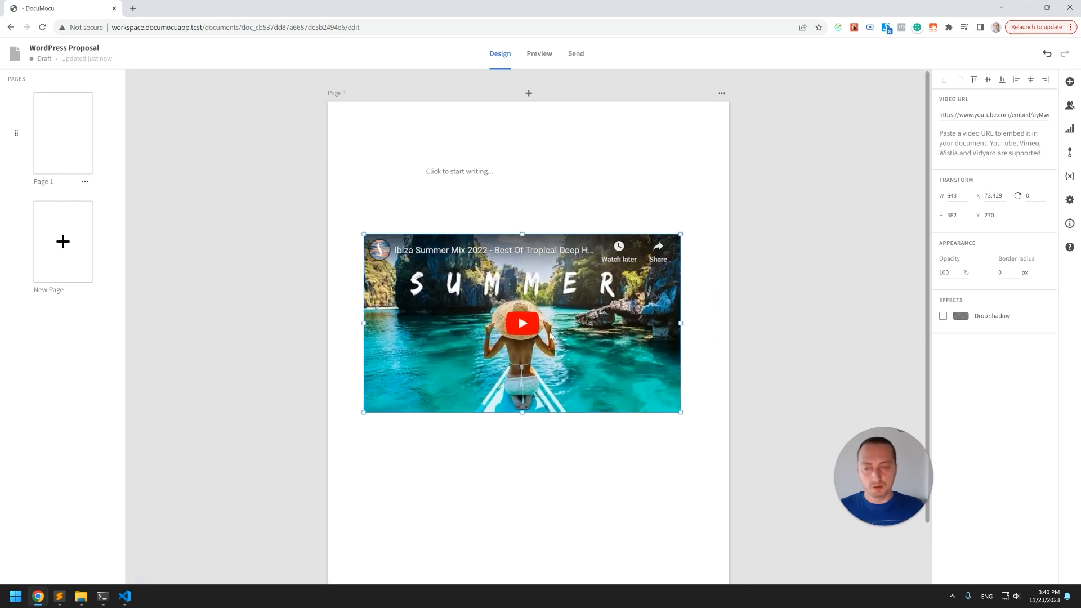
drag(442, 390, 452, 461)
click(560, 244)
click(544, 329)
click(569, 266)
click(578, 325)
key(Delete)
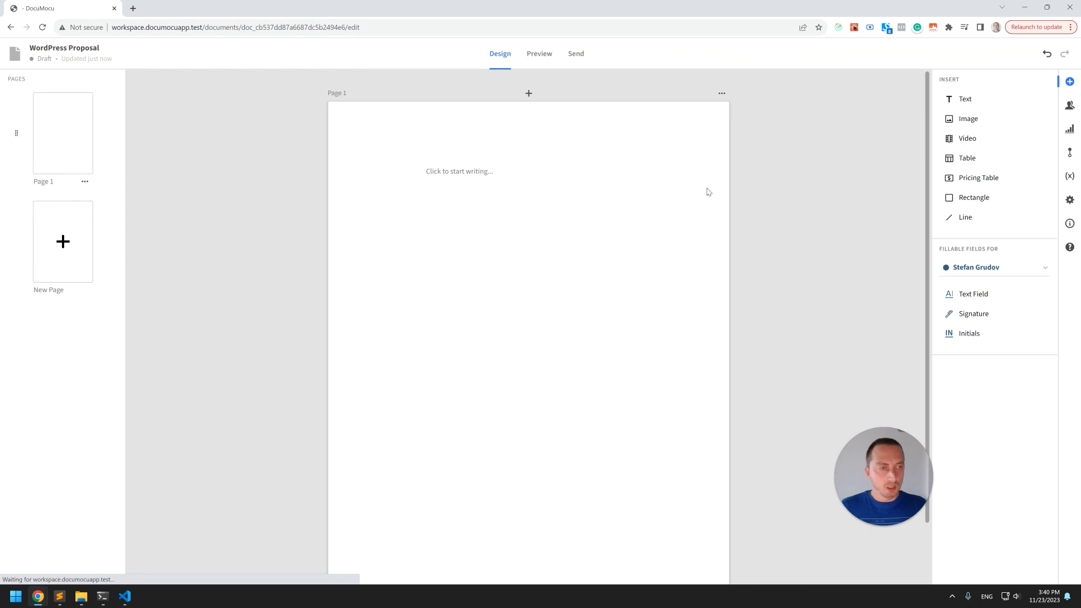
Insert a table in the middle of the page and toggle its horizontal, vertical and outline border options.
drag(965, 158, 463, 282)
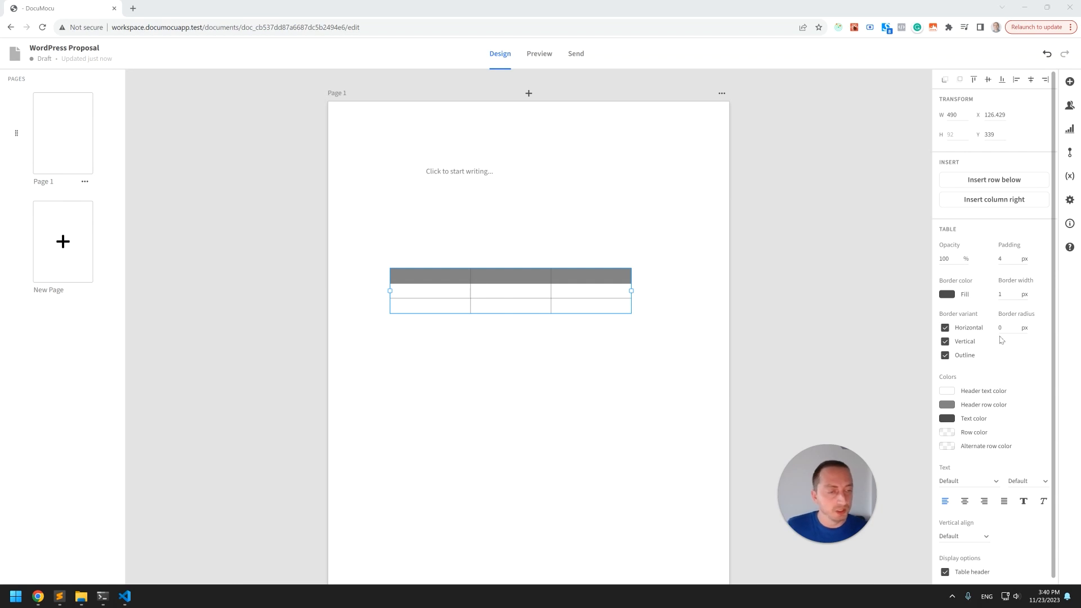
click(946, 342)
click(945, 355)
click(946, 328)
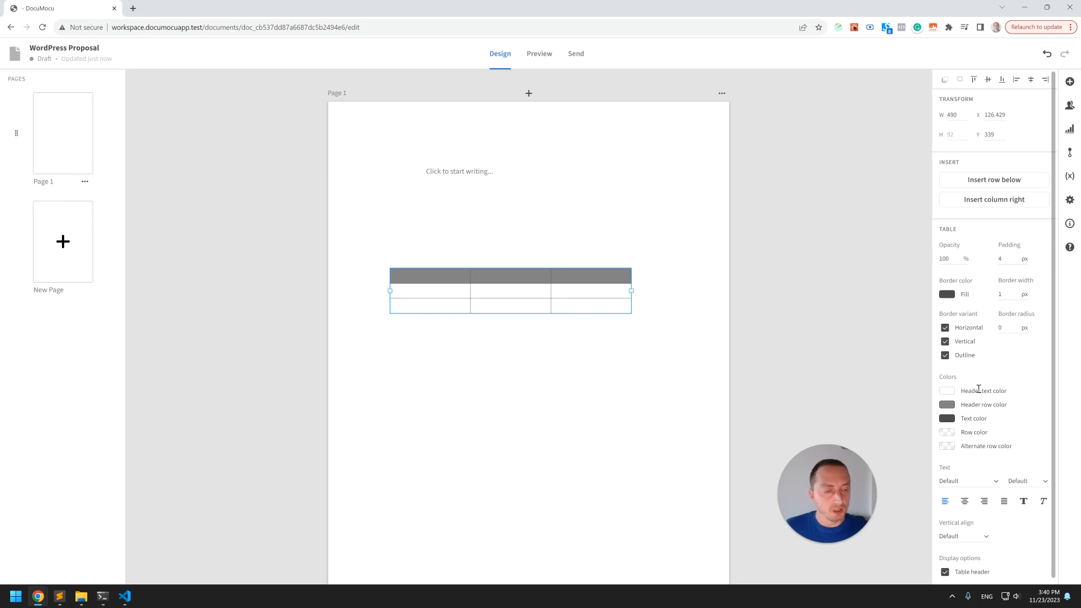
Set the table's header row color to #5E1616.
click(949, 406)
click(896, 365)
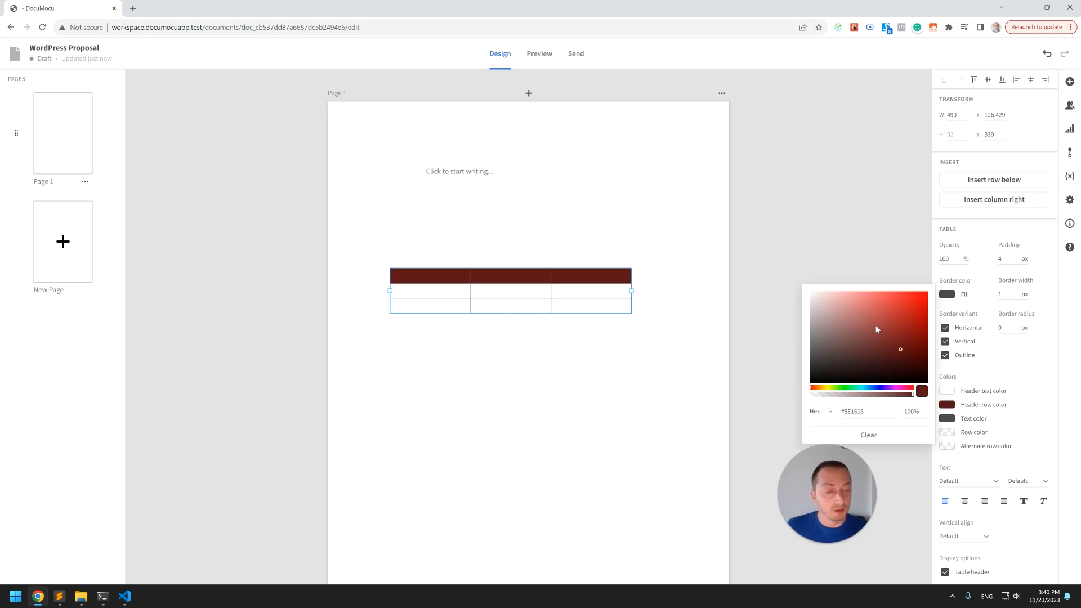
click(867, 295)
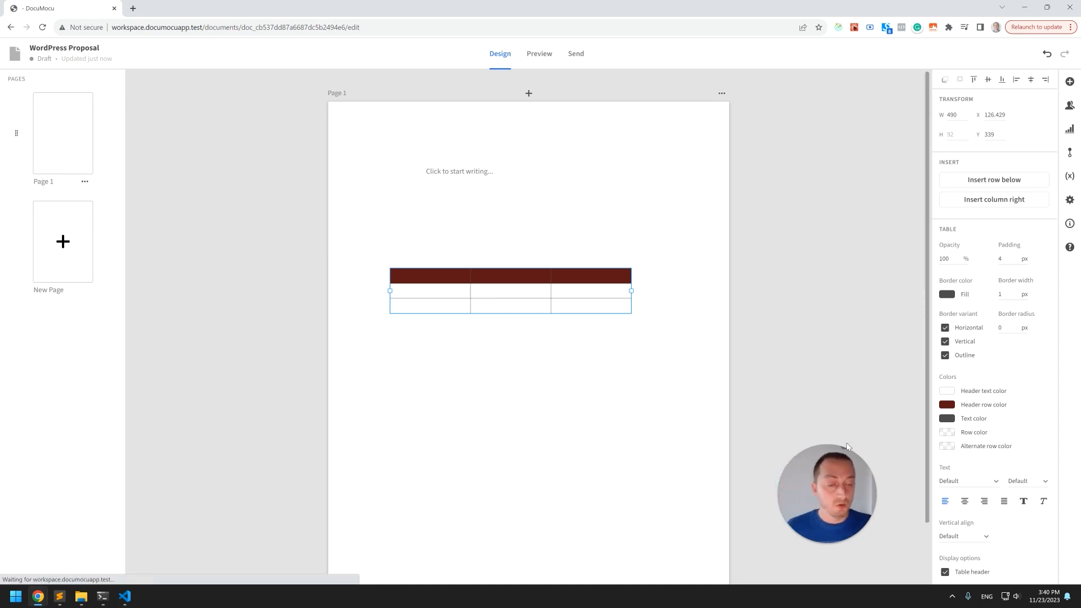
scroll(492, 378, down, 1)
scroll(990, 439, down, 1)
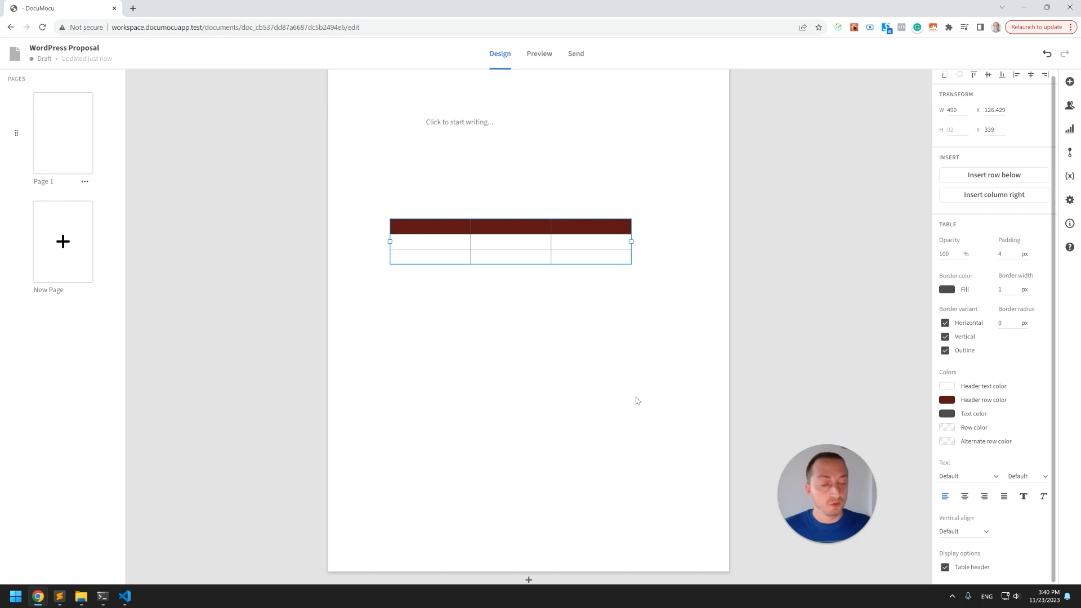
Delete the table from the page.
drag(528, 221, 535, 242)
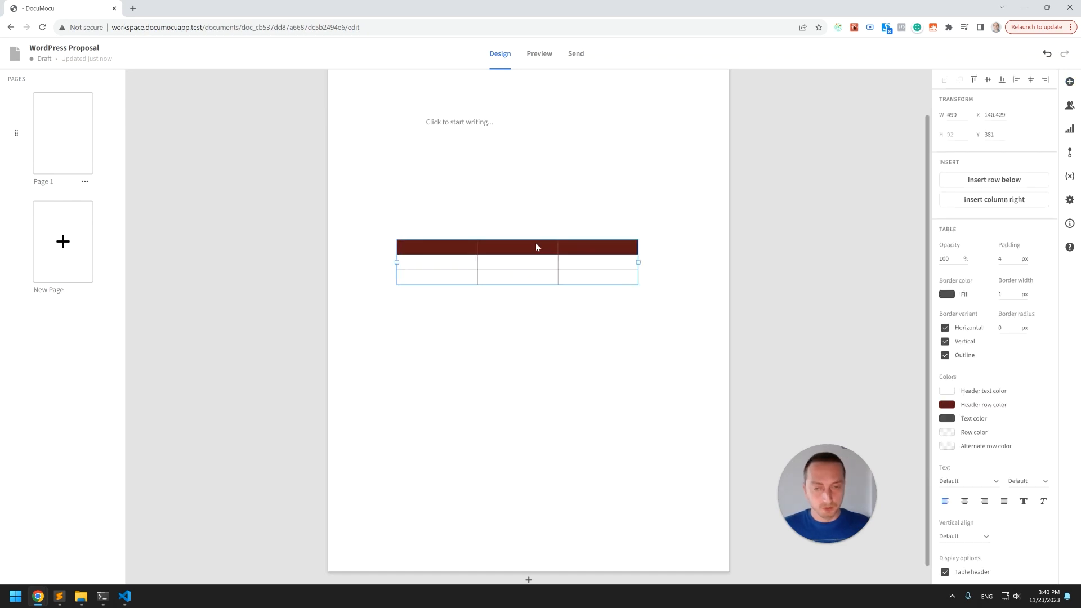
key(Delete)
Insert a pricing table, reposition it, review its settings and delete it.
drag(984, 179, 504, 289)
drag(538, 251, 485, 222)
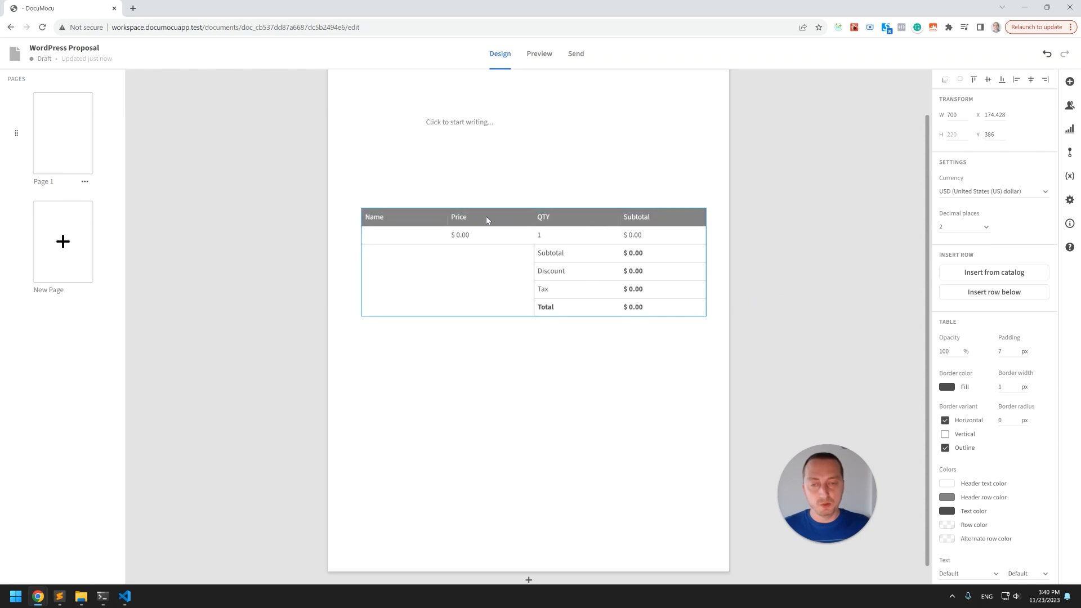
click(506, 363)
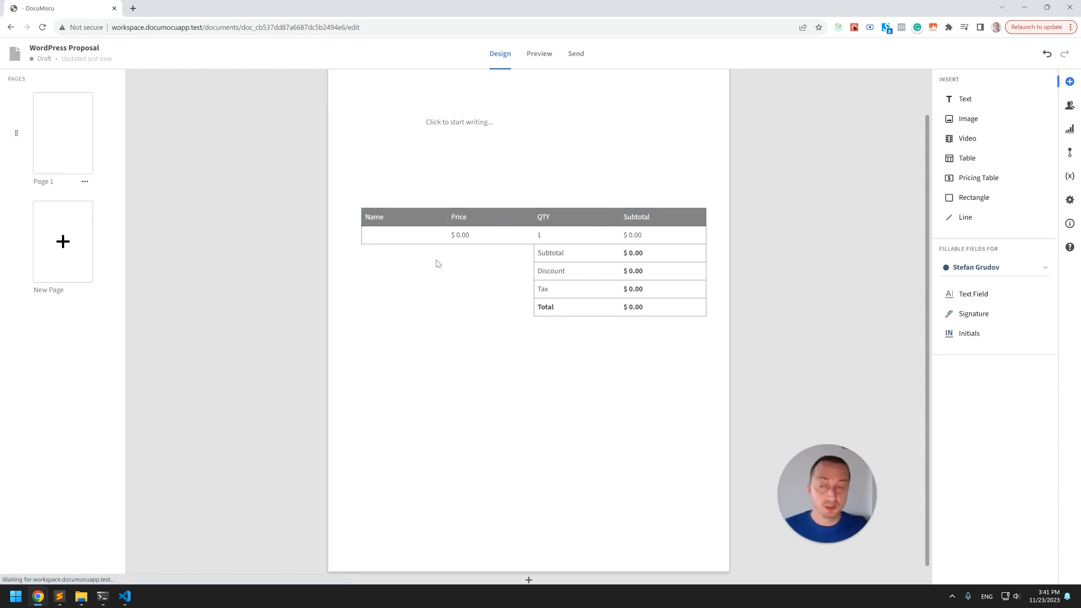
click(535, 220)
drag(535, 219, 536, 215)
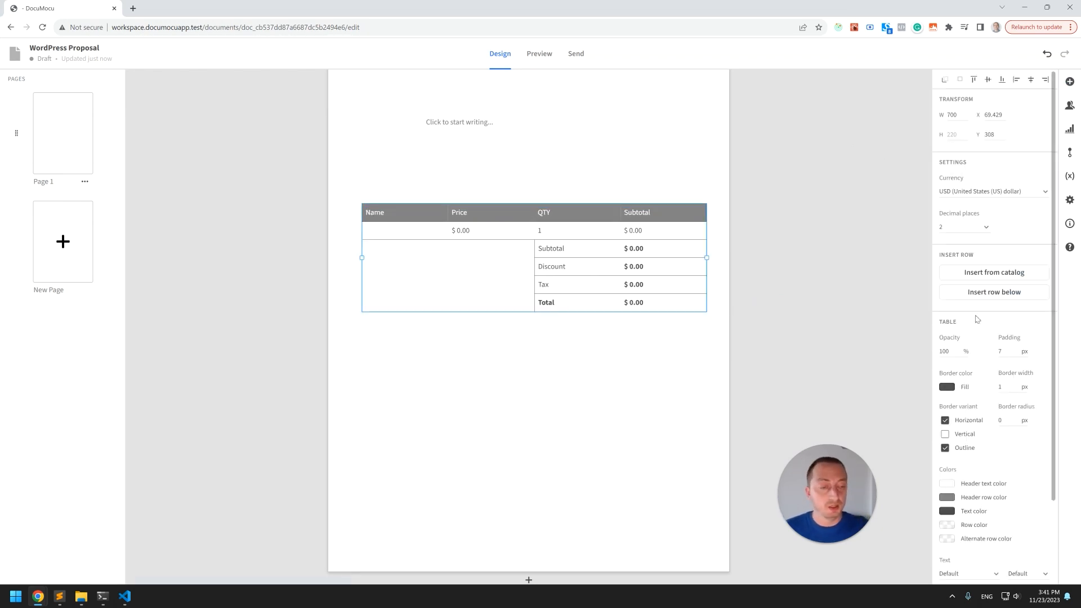
scroll(964, 371, down, 2)
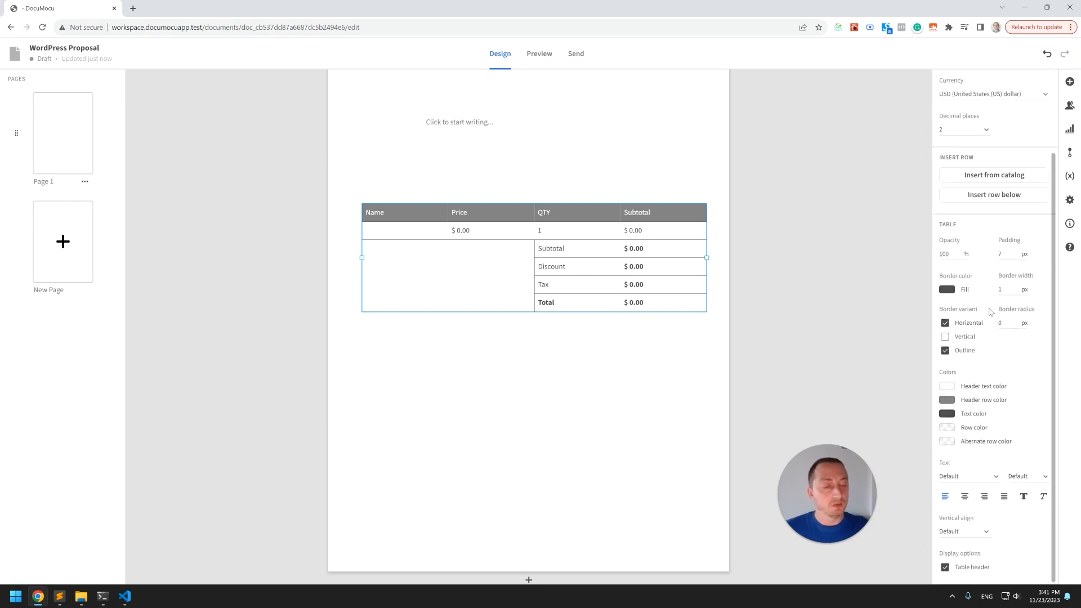
scroll(993, 388, up, 2)
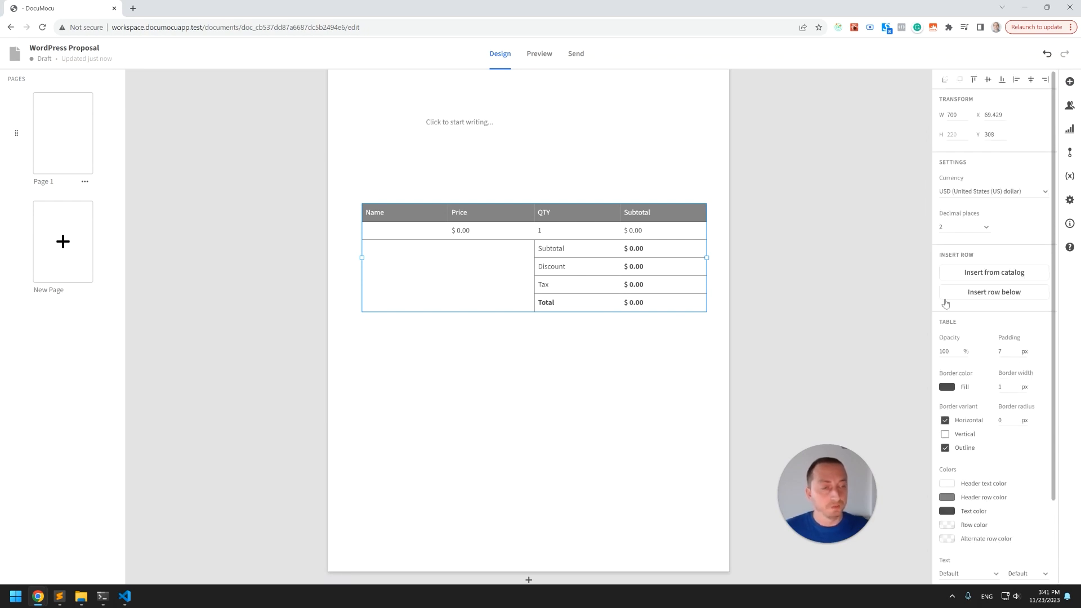
key(Delete)
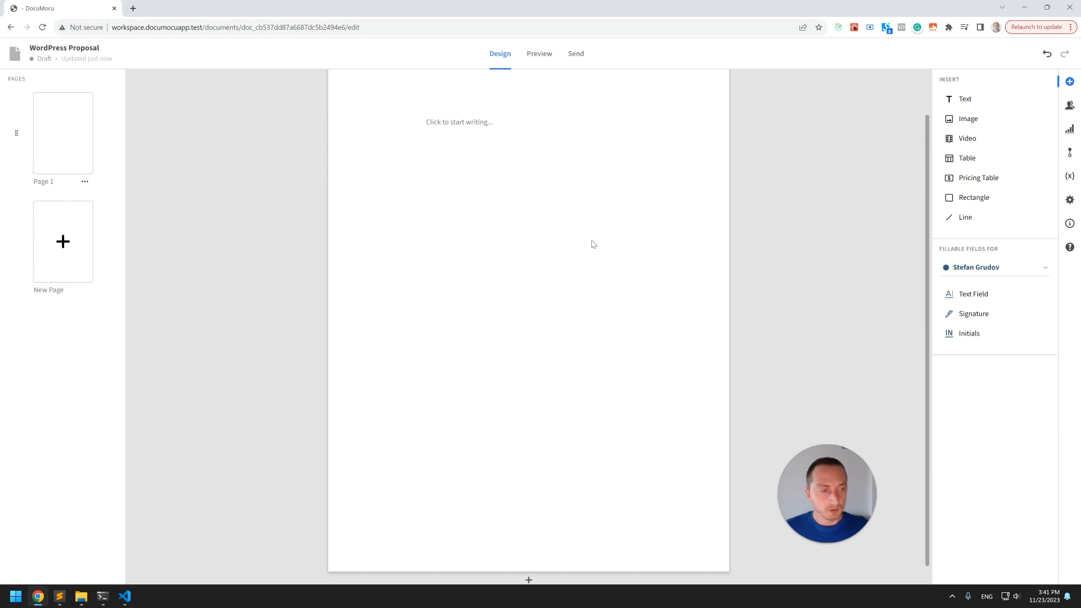
Insert a rectangle on the page and set its border radius to 100 px.
drag(982, 207, 488, 336)
drag(508, 287, 440, 318)
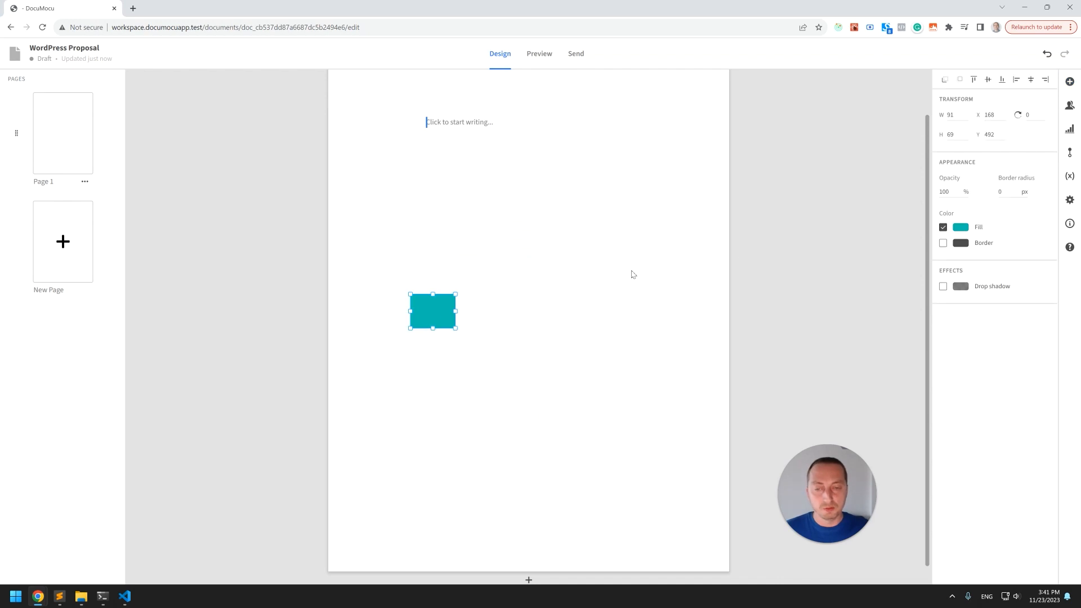
click(1007, 192)
text(100)
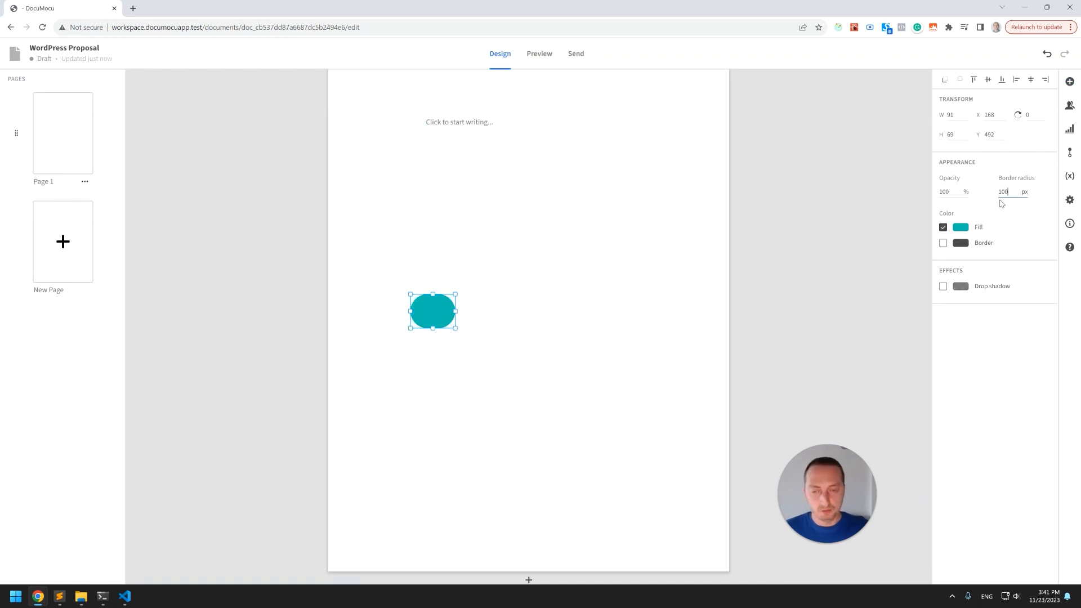
Select the rounded shapes on the page and delete them.
drag(455, 312, 533, 299)
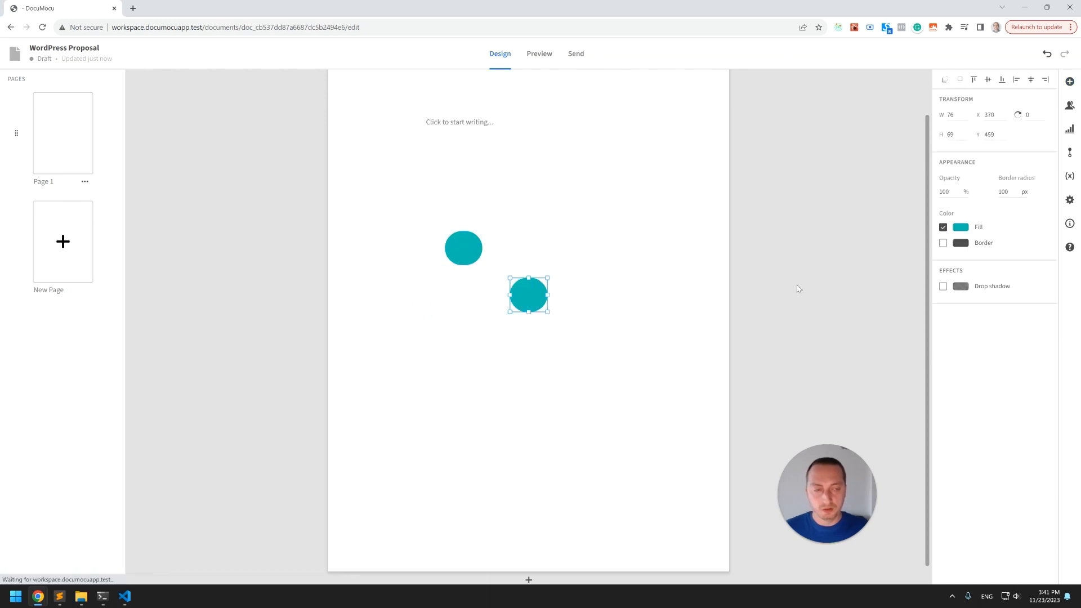
drag(417, 195, 640, 377)
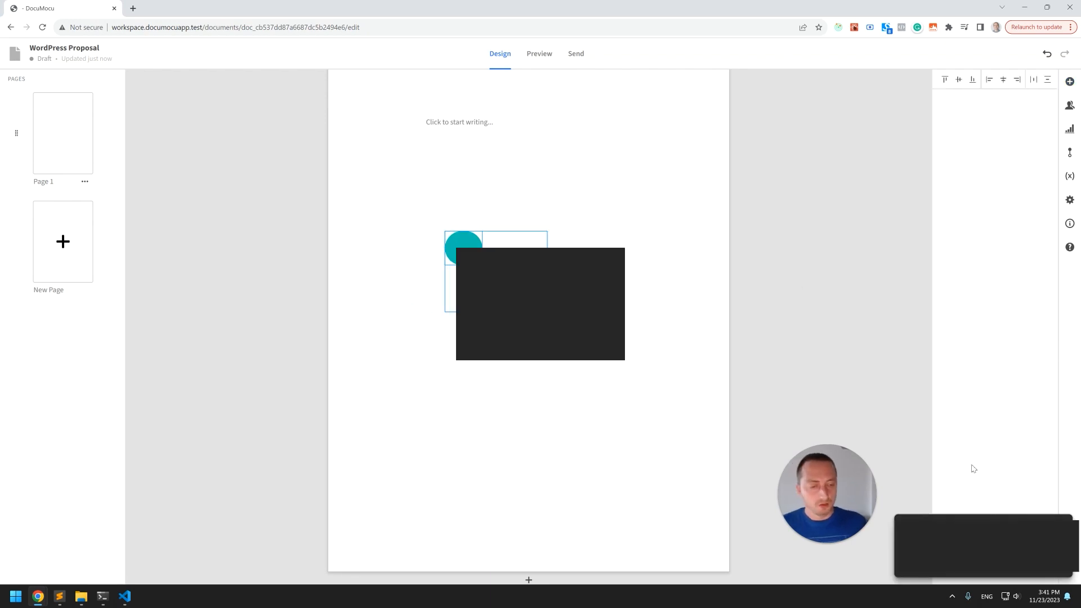
click(505, 181)
drag(444, 191, 580, 375)
key(Delete)
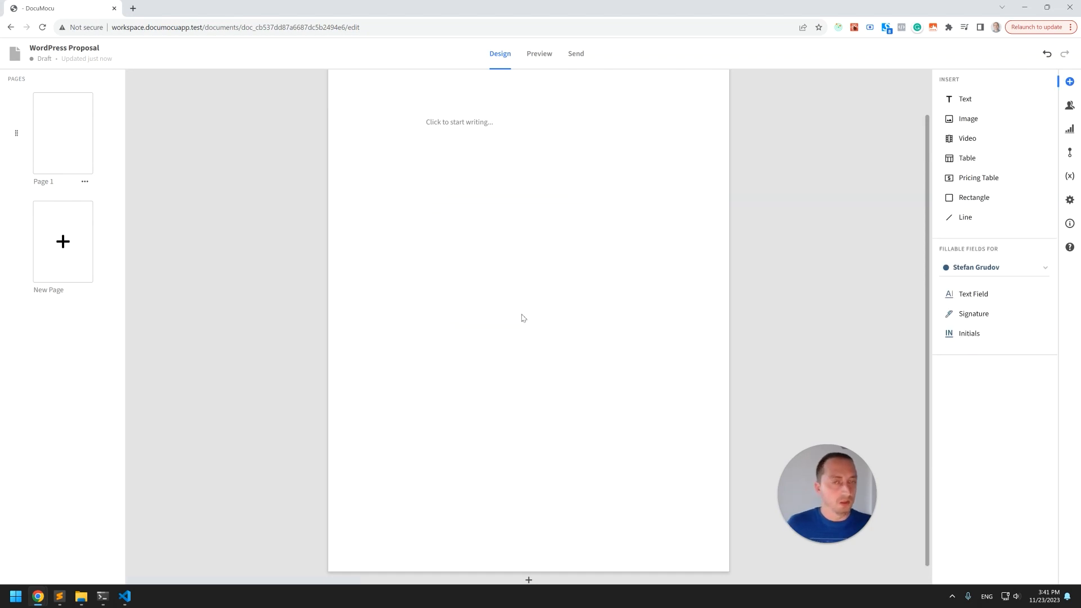
Delete the empty text placeholder at the top of the page.
scroll(525, 321, up, 1)
scroll(521, 288, down, 1)
scroll(522, 288, up, 1)
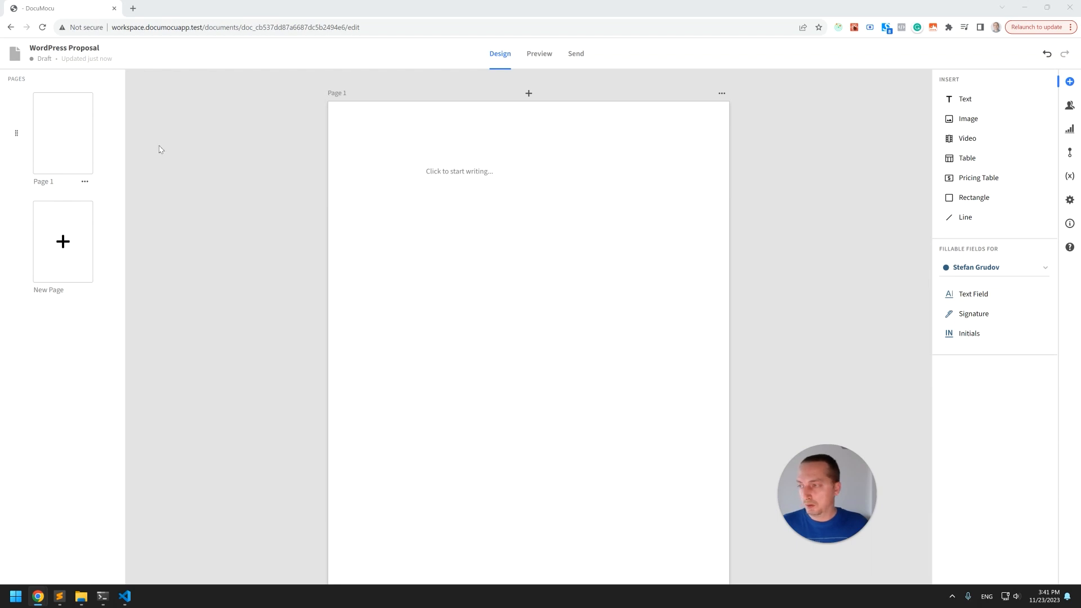
click(470, 176)
key(Delete)
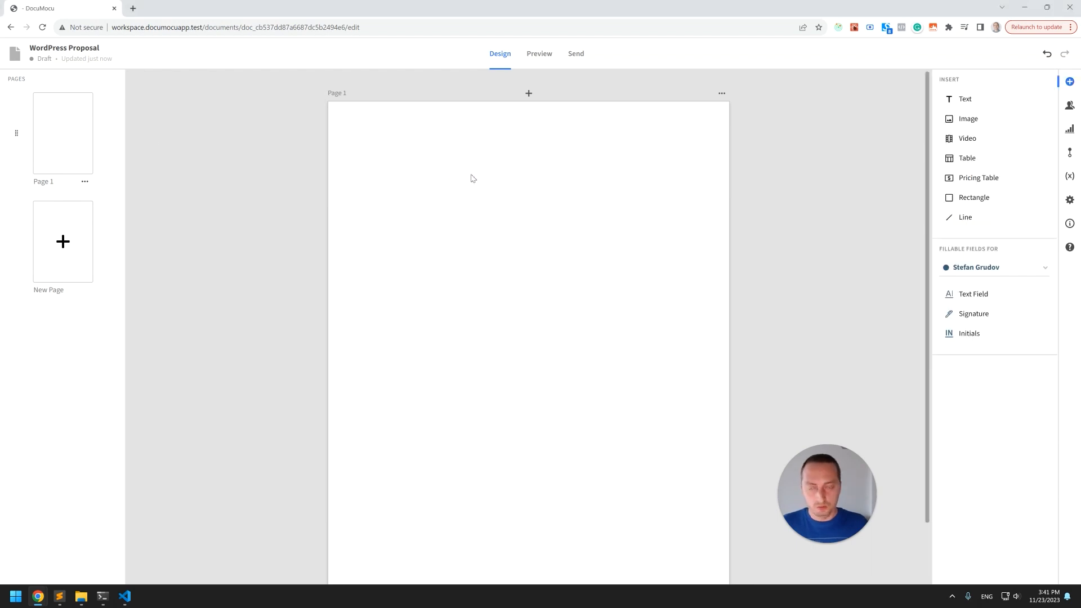
Paste the background graphic onto the page and resize it to fit the page edges.
click(351, 107)
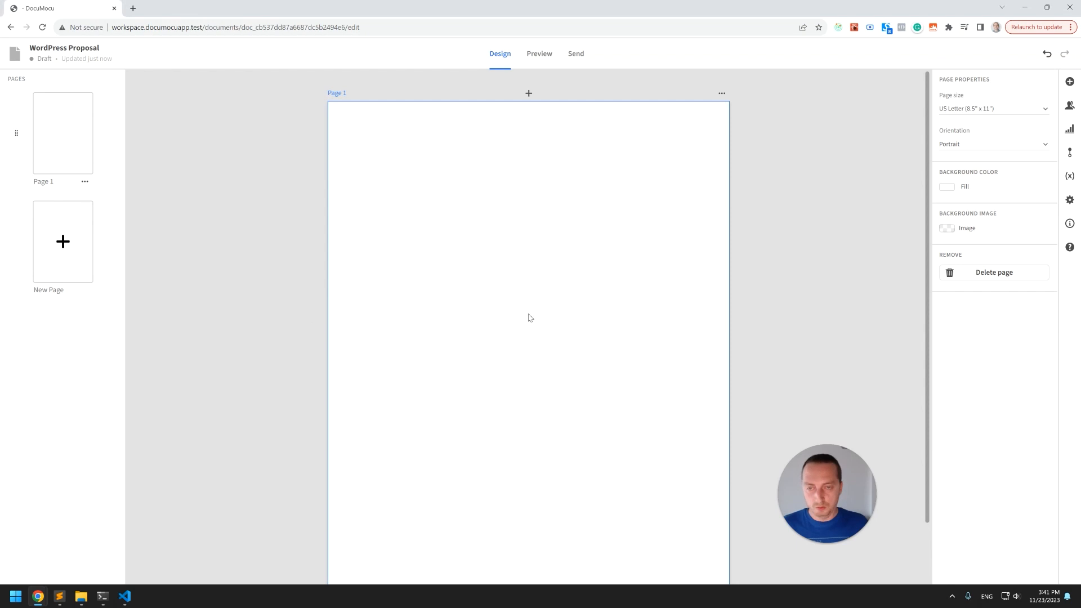
key(ctrl+v)
scroll(540, 289, down, 5)
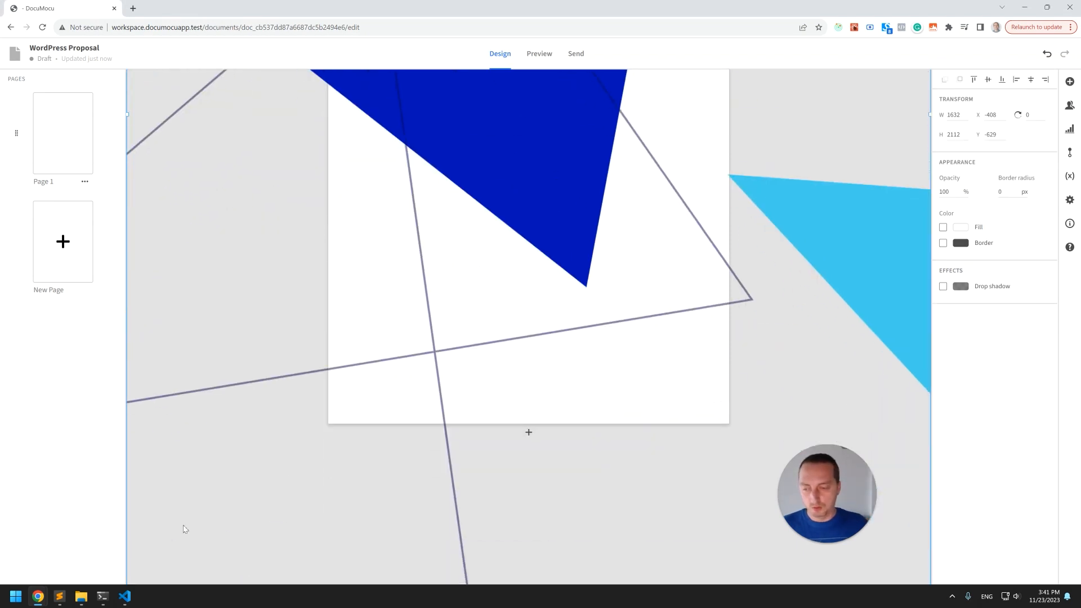
drag(128, 575, 442, 357)
drag(499, 256, 405, 421)
scroll(467, 252, up, 2)
drag(492, 188, 472, 333)
scroll(570, 353, down, 3)
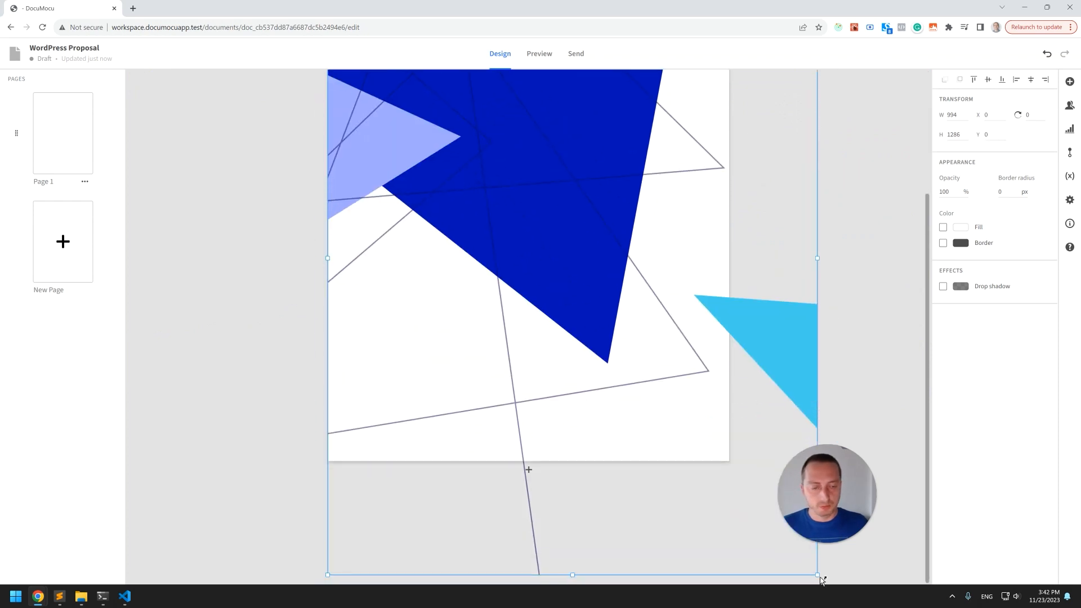
drag(815, 575, 726, 550)
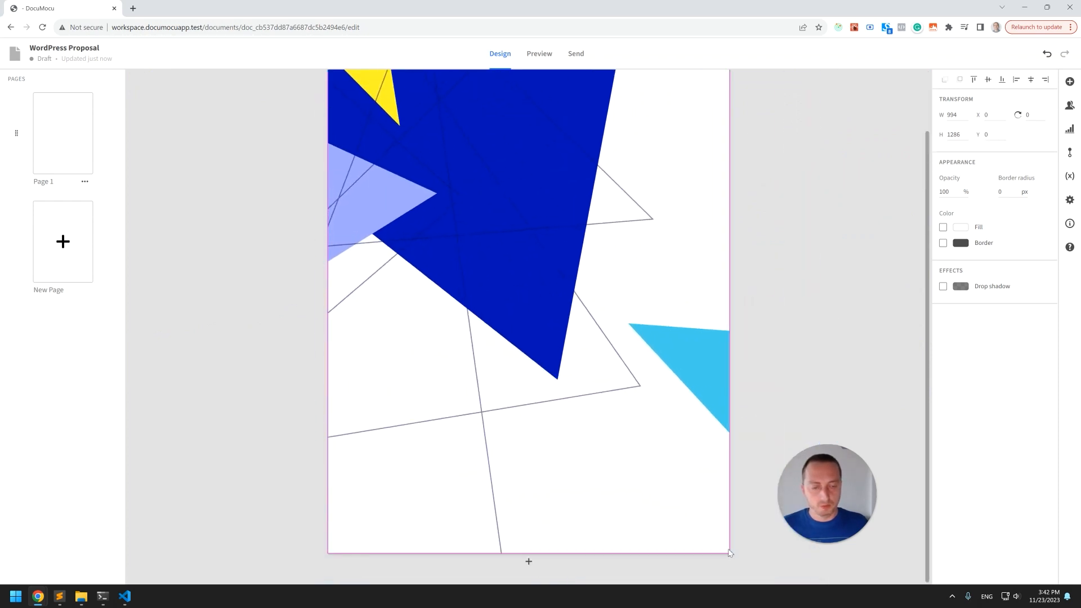
click(741, 363)
scroll(742, 364, up, 1)
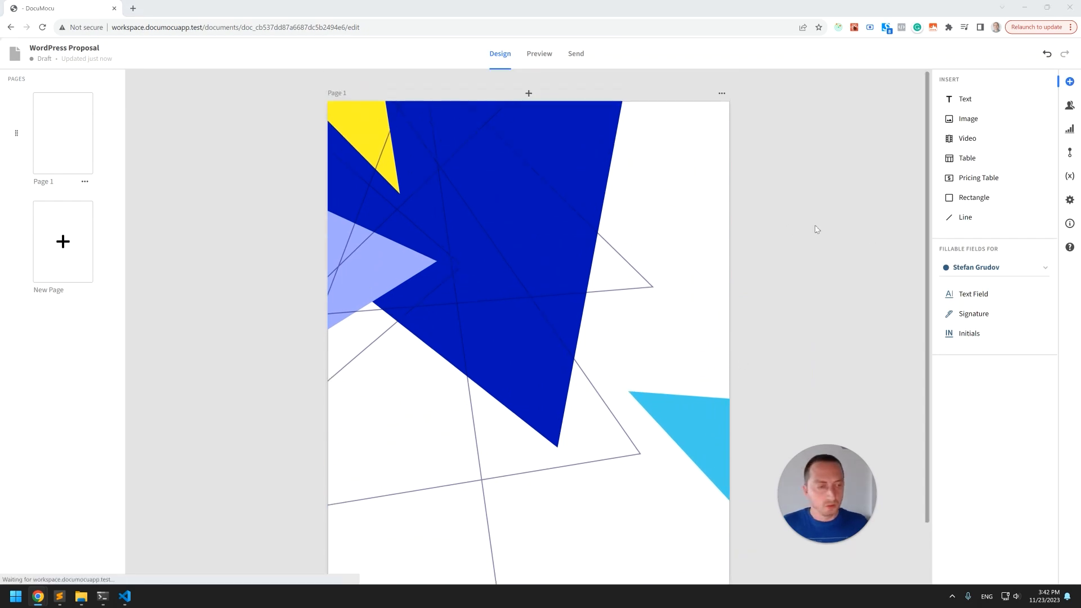
Set the page's background fill to a pasted blue color value.
click(332, 99)
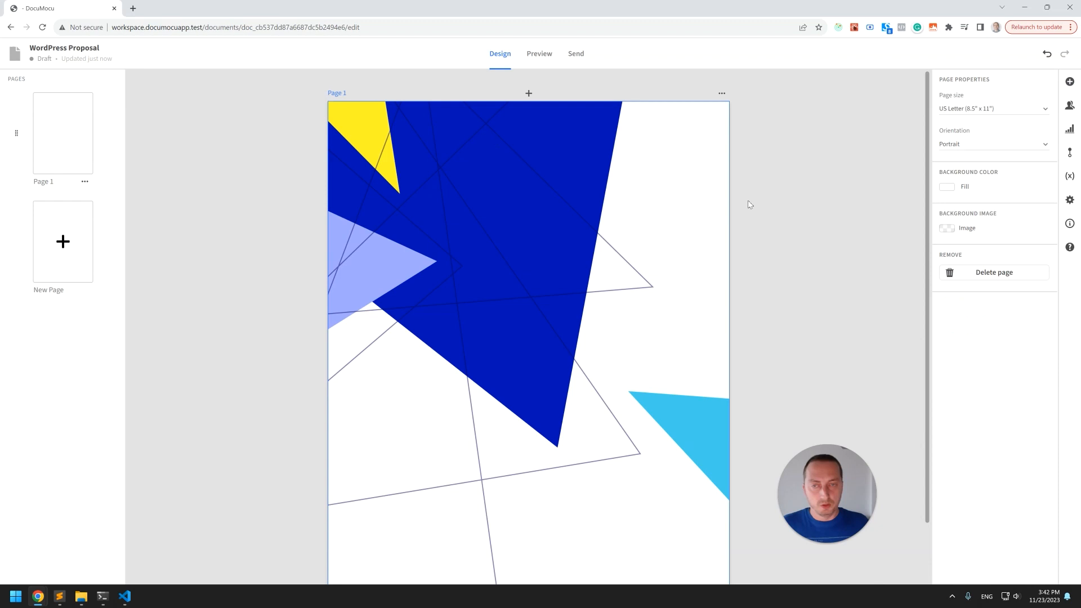
click(948, 191)
drag(868, 203, 837, 216)
key(ctrl+v)
click(784, 304)
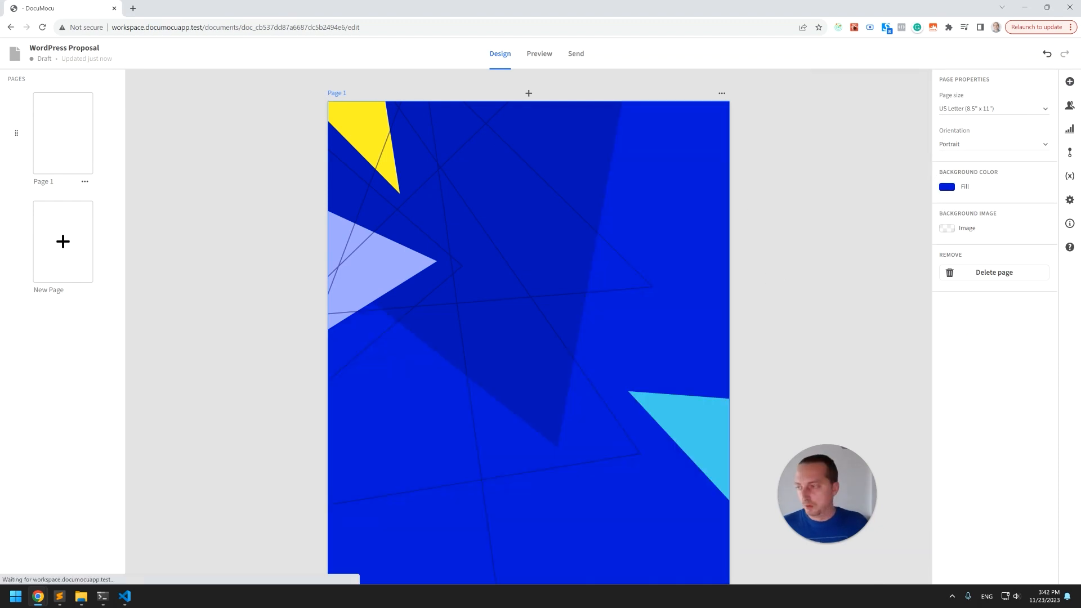
Paste the 'WordPress Development Proposal' title text onto the page and set its color to white.
click(798, 284)
key(ctrl+v)
drag(556, 309, 550, 321)
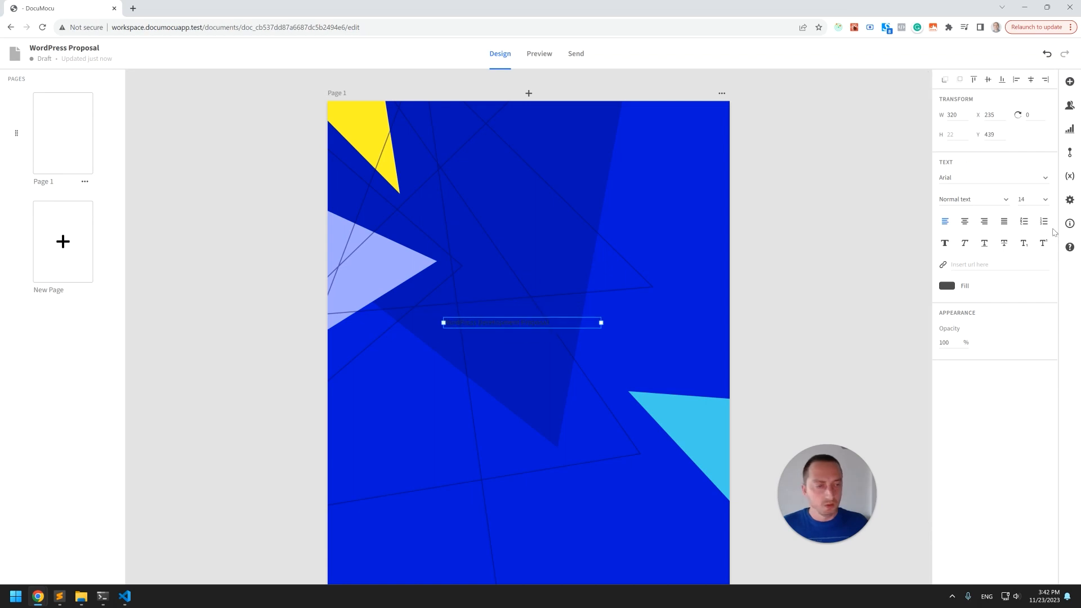
click(946, 286)
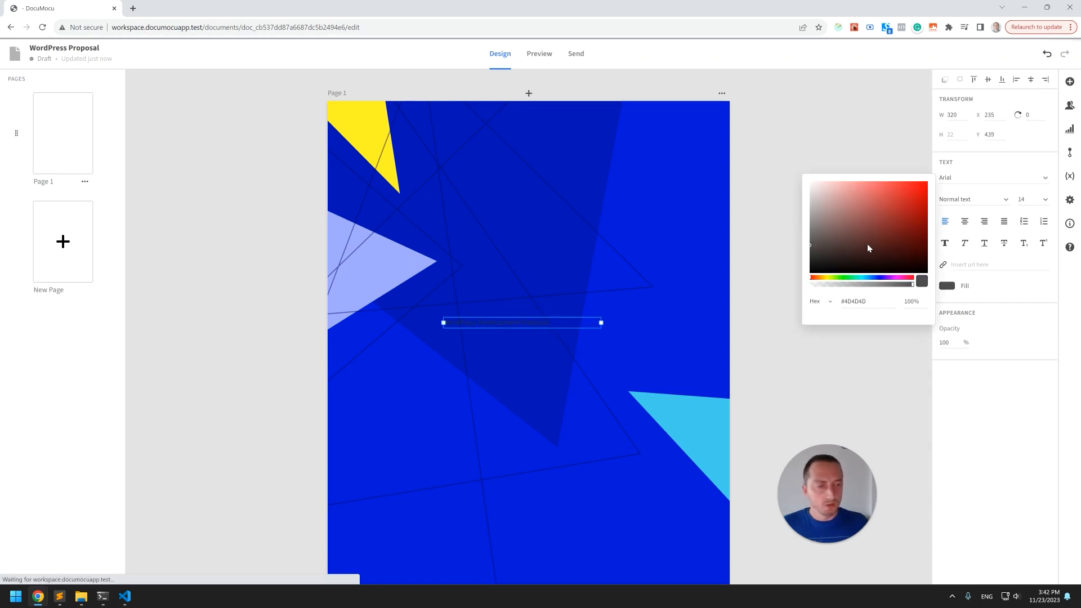
Format the title at font size 72, widen its box, center the text and center it horizontally on the page.
click(1050, 202)
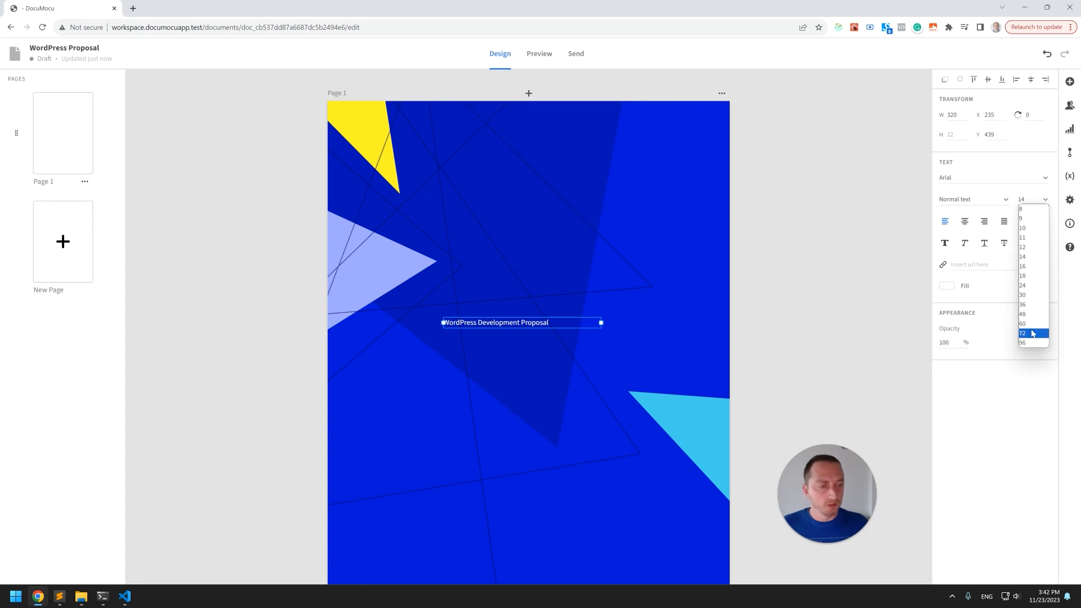
click(1035, 333)
drag(559, 352, 668, 344)
click(964, 223)
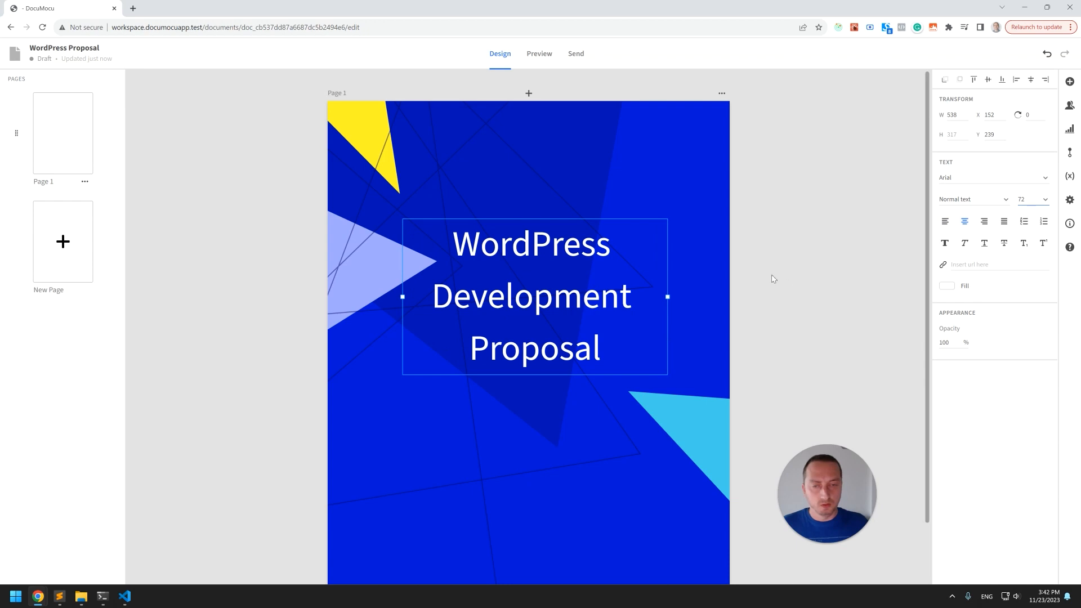
click(989, 82)
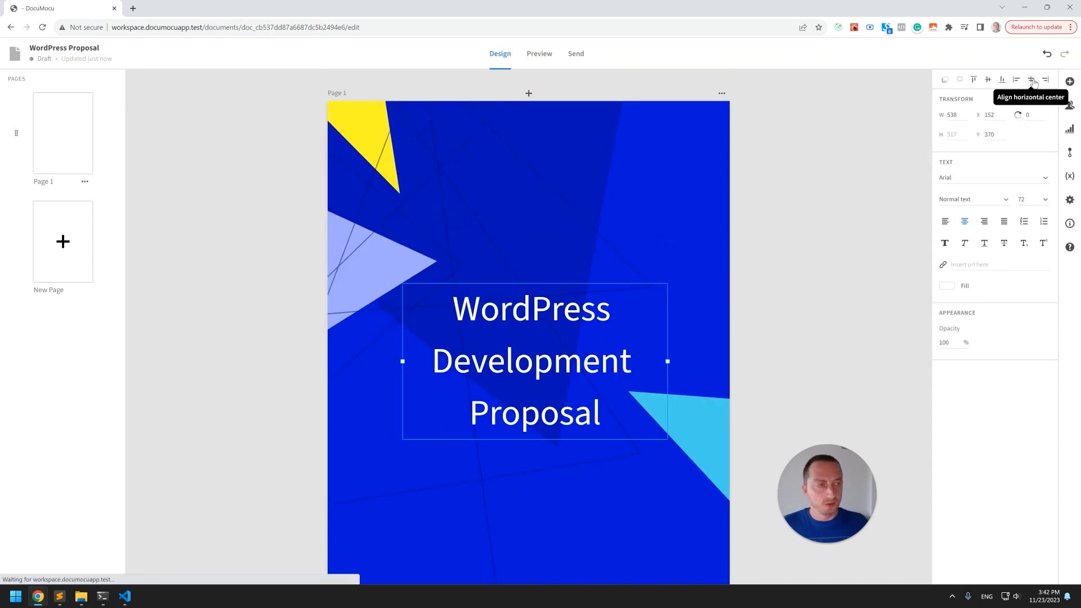
Switch to the Figma design, copy the htmlBurger logo and paste it at the page's lower left.
click(640, 224)
scroll(641, 228, down, 1)
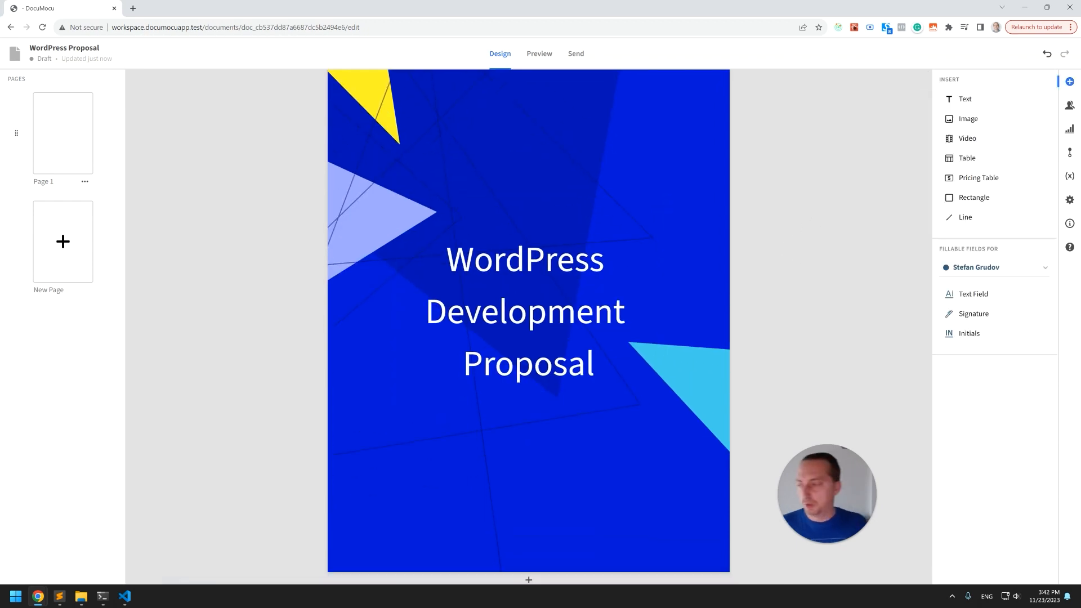
key(alt+Tab)
key(alt+Tab)
key(alt+Tab)
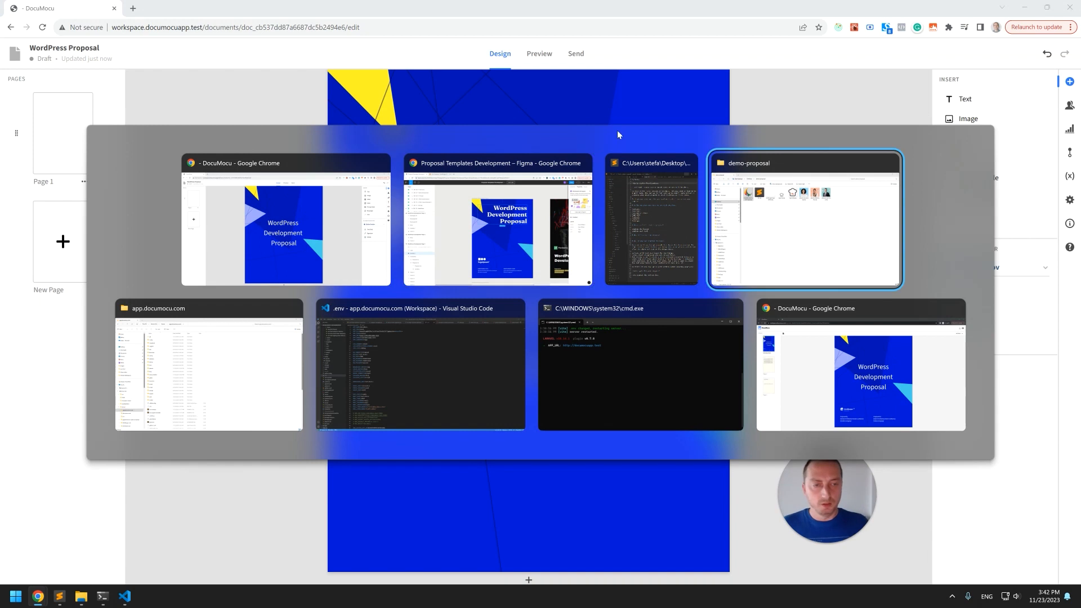
drag(309, 138, 367, 487)
key(alt+Tab)
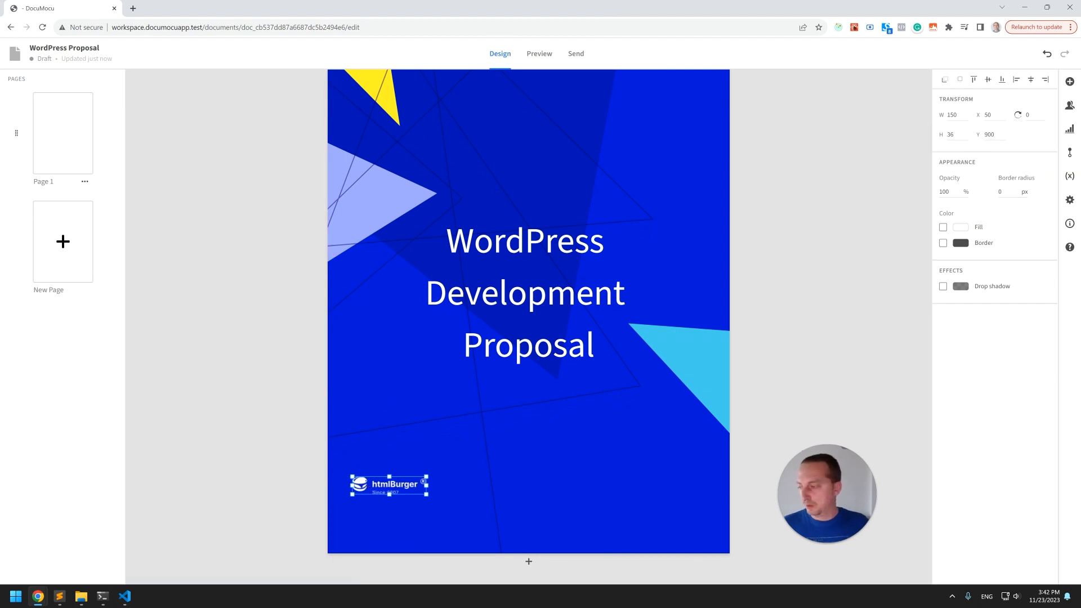
Paste the Prepared by and Prepared for text blocks and place them along the bottom of the page.
click(549, 345)
text(Prepared by: [Sender.FirstName] [Sender.LastName] [Sender.Company])
drag(499, 322, 400, 523)
key(ctrl+v)
drag(517, 317, 606, 523)
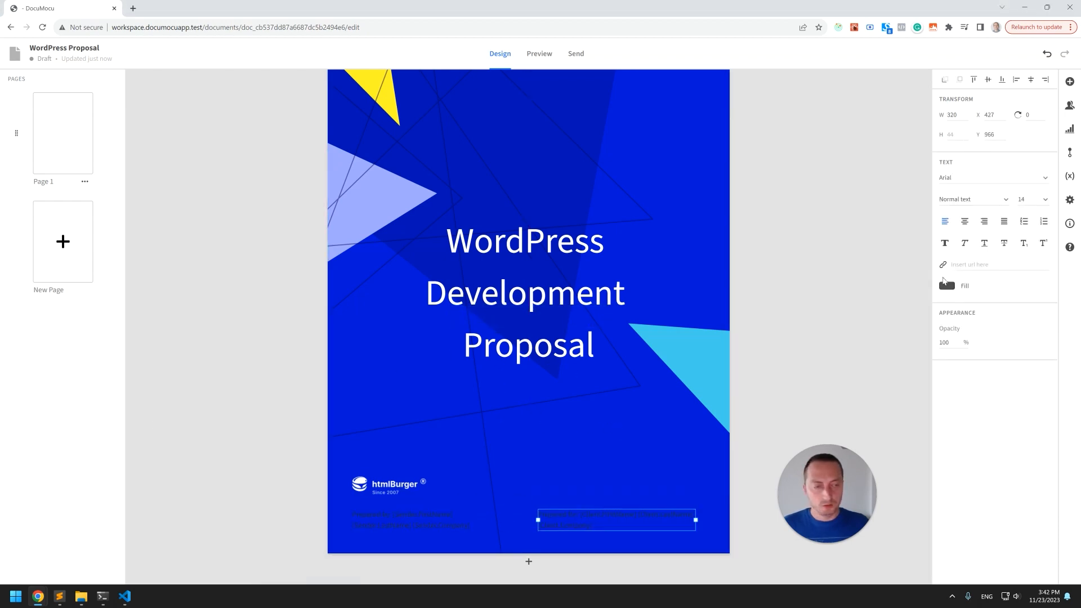
Set the text color of both footer text blocks to white.
click(946, 286)
drag(879, 253, 777, 164)
click(605, 394)
click(445, 516)
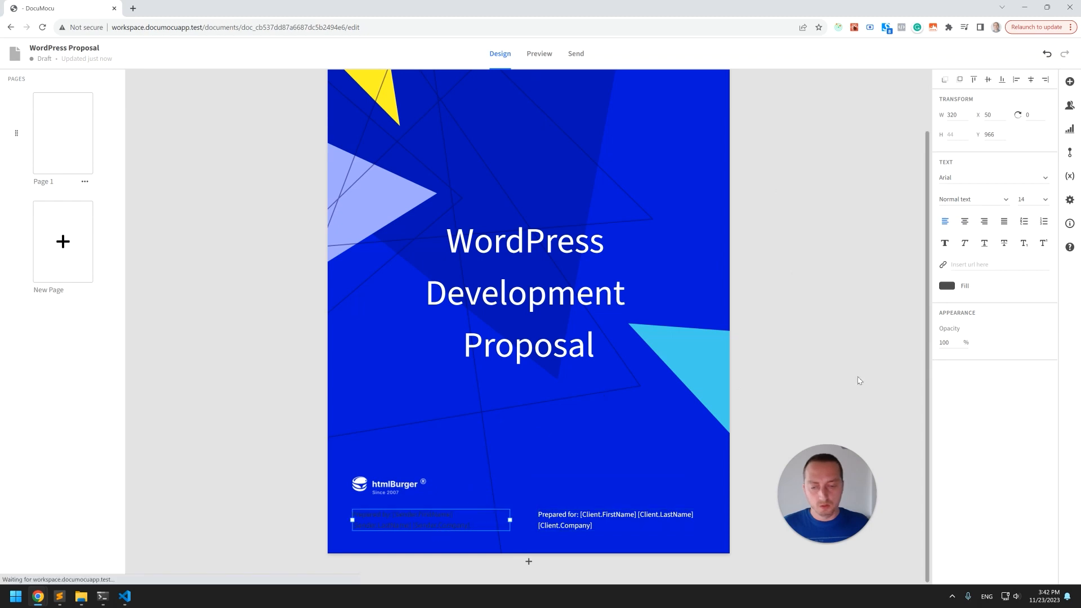
click(947, 286)
drag(829, 205, 800, 175)
click(744, 416)
Insert line breaks after 'Prepared for:' and 'Prepared by:' in the two footer text blocks.
double_click(579, 519)
click(626, 455)
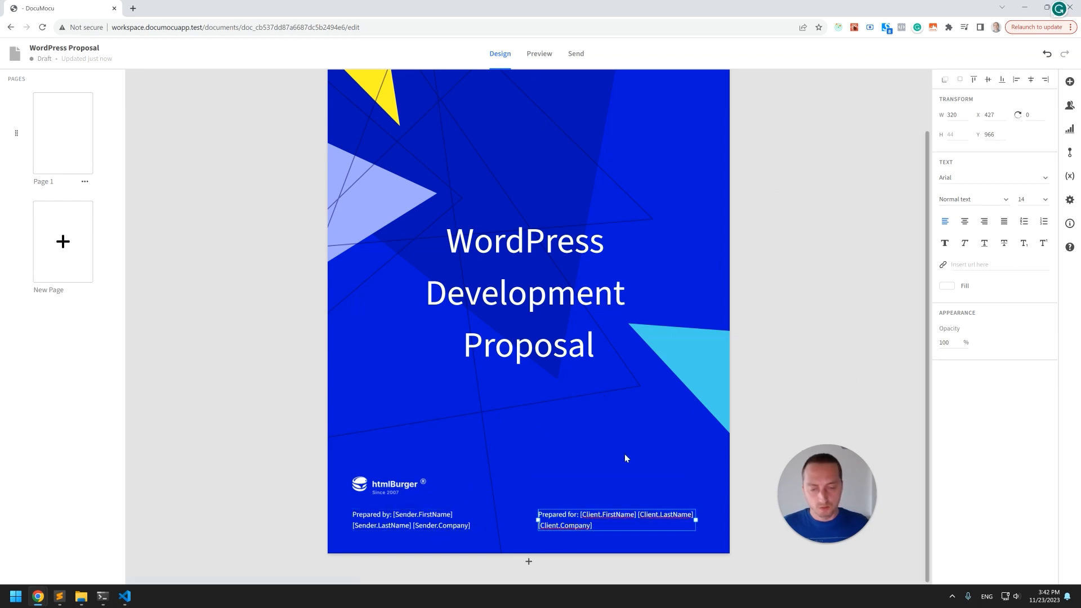
key(Return)
click(625, 456)
drag(597, 519, 597, 497)
double_click(397, 516)
click(397, 516)
key(Return)
Reposition the logo and both footer text blocks near the bottom of the cover page.
click(418, 480)
drag(418, 480, 418, 455)
drag(393, 533, 396, 541)
key(shift+Up)
key(shift+Up)
key(shift+Up)
key(shift+Up)
drag(573, 521, 577, 521)
click(452, 530)
click(570, 528)
click(389, 463)
drag(394, 460, 394, 474)
click(478, 360)
scroll(480, 366, up, 2)
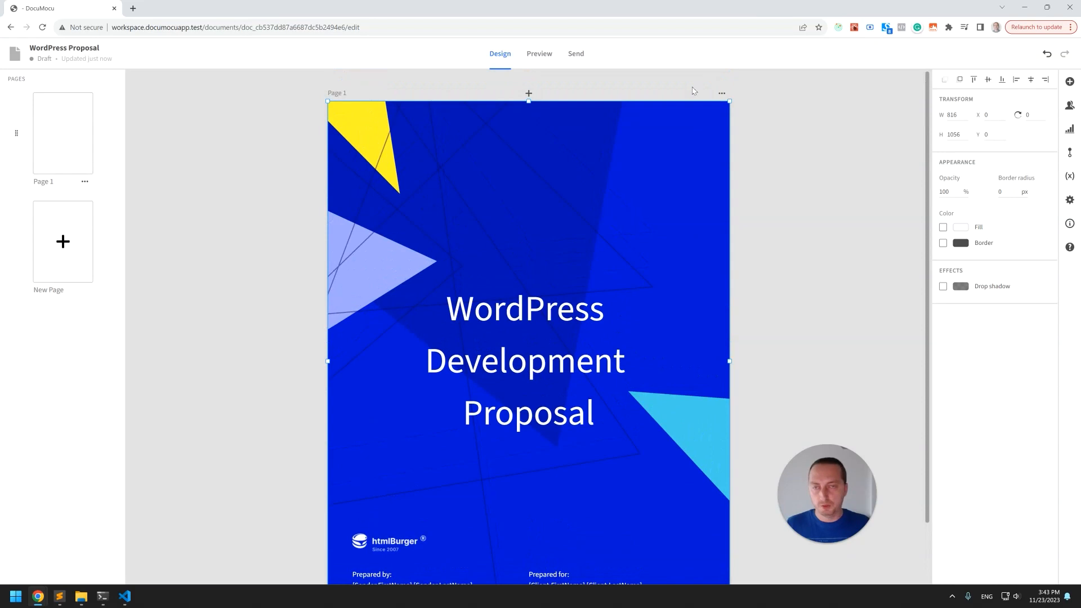
Rename the first page to Cover.
click(85, 181)
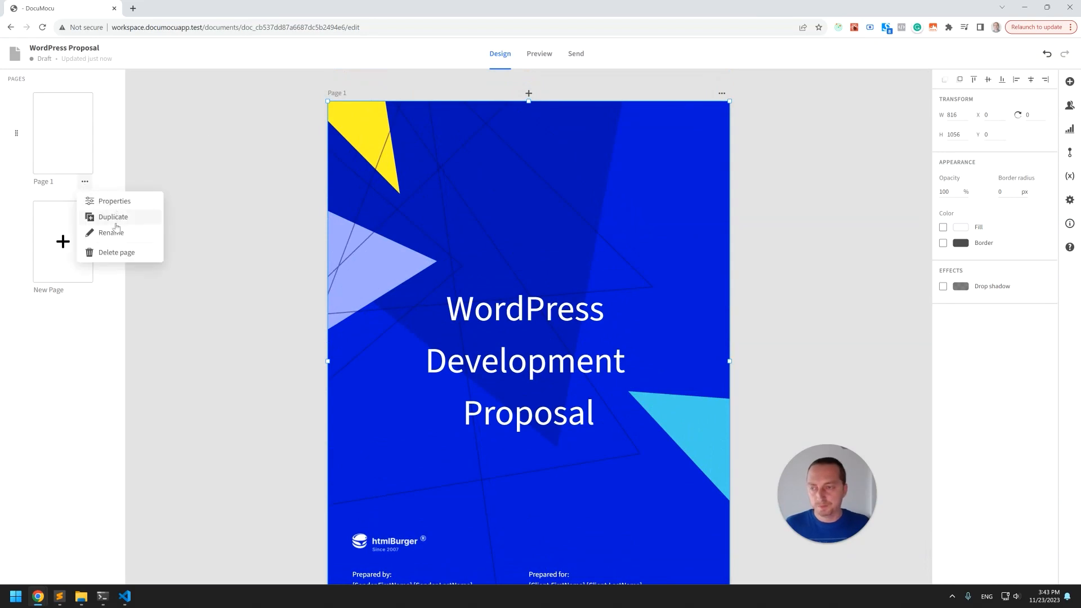
click(115, 233)
triple_click(481, 305)
text(I)
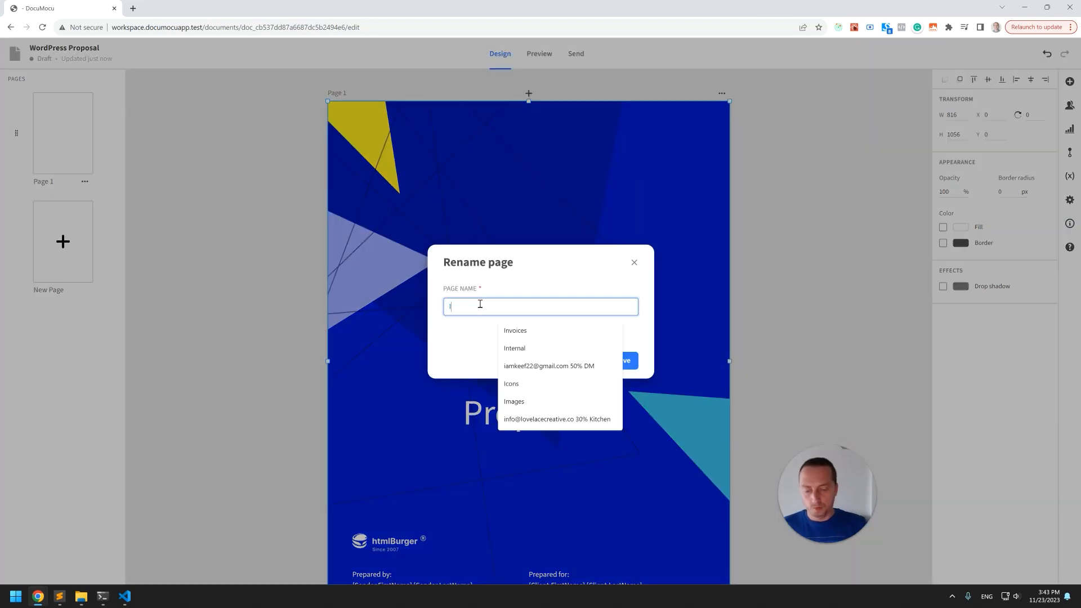
text(ntro)
key(BackSpace)
key(BackSpace)
key(BackSpace)
key(BackSpace)
key(BackSpace)
text(Cover)
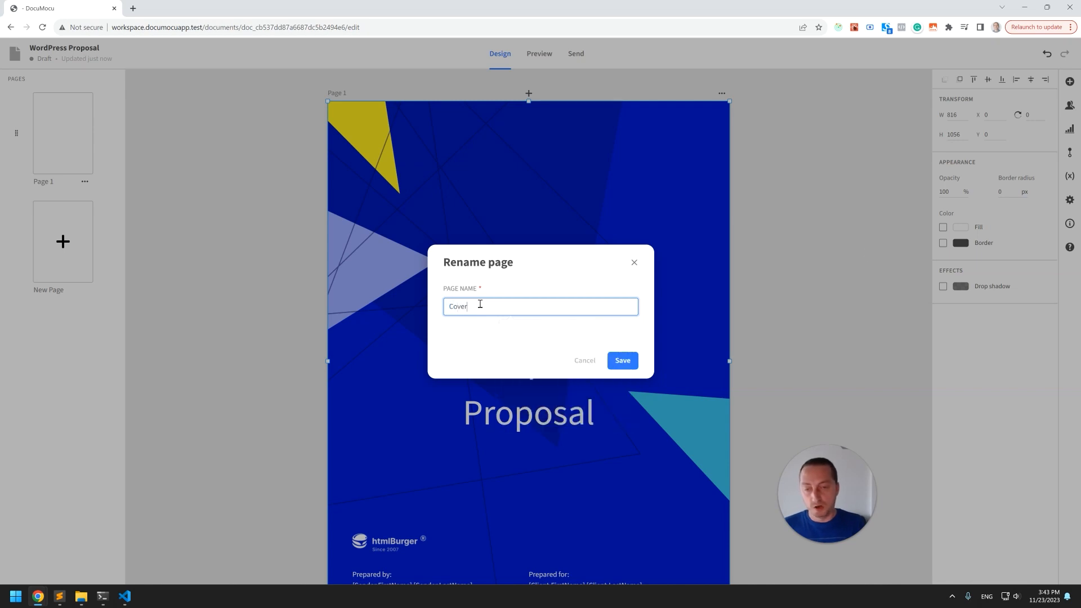
click(622, 360)
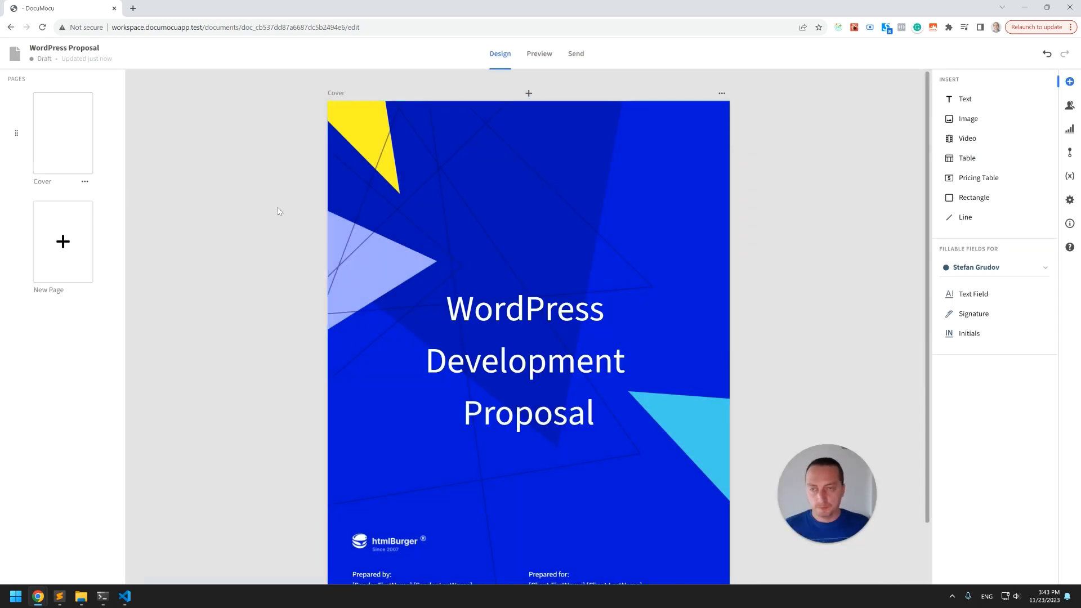
Add a new second page after the cover page.
click(316, 231)
scroll(316, 231, down, 1)
click(535, 561)
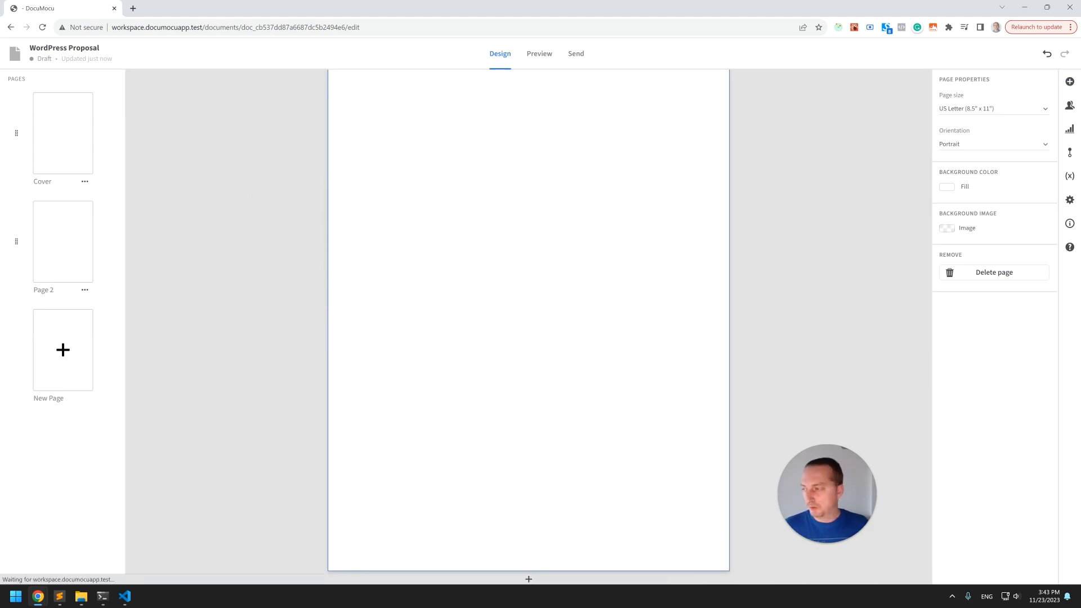
scroll(360, 258, up, 1)
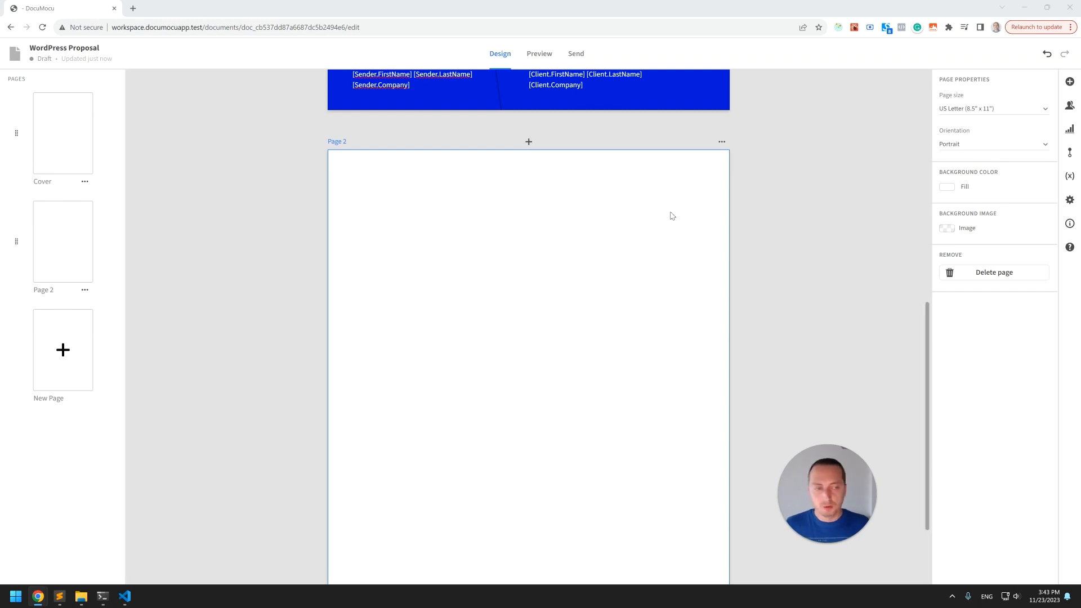
Set the second page's background fill to a pasted cream hex color.
click(946, 187)
drag(876, 202, 836, 209)
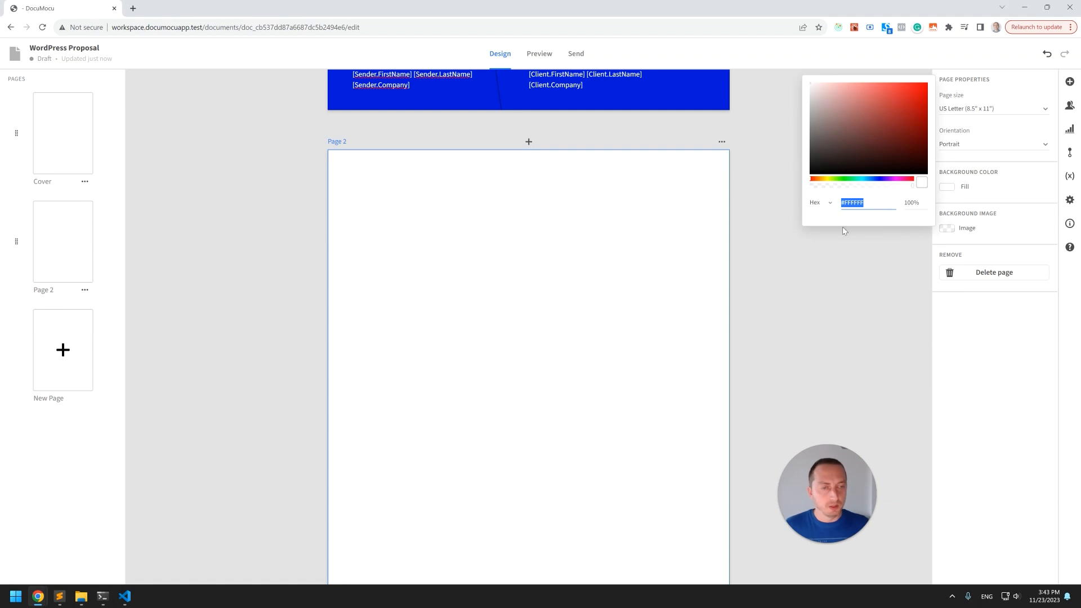
key(ctrl+v)
click(807, 309)
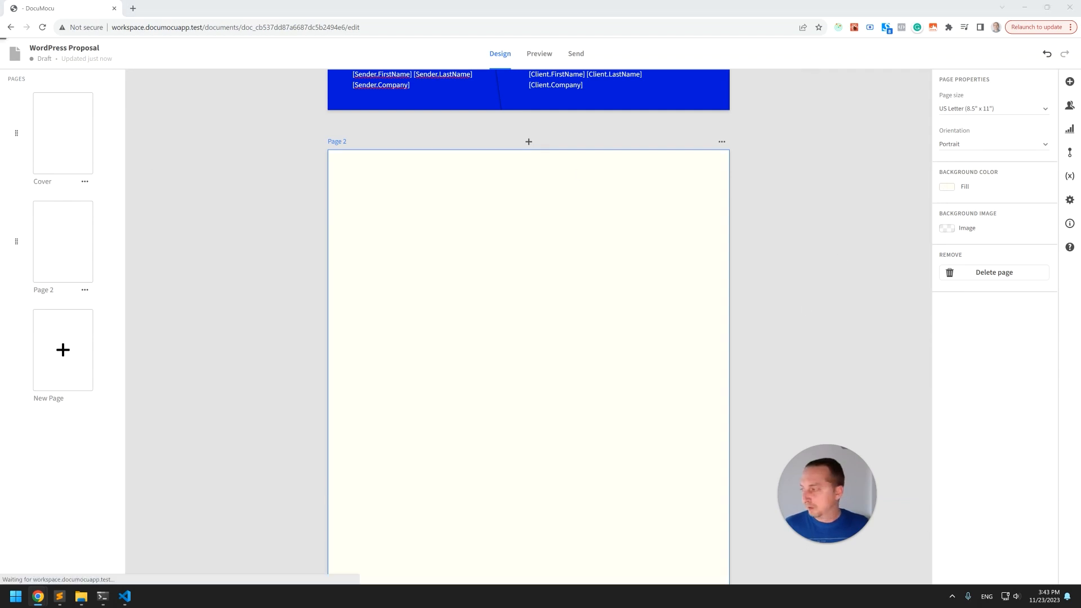
Paste the line-pattern background graphic onto page 2 and resize it to fit the page at 816 × 1056.
click(285, 191)
key(ctrl+v)
scroll(479, 304, down, 2)
scroll(478, 305, down, 2)
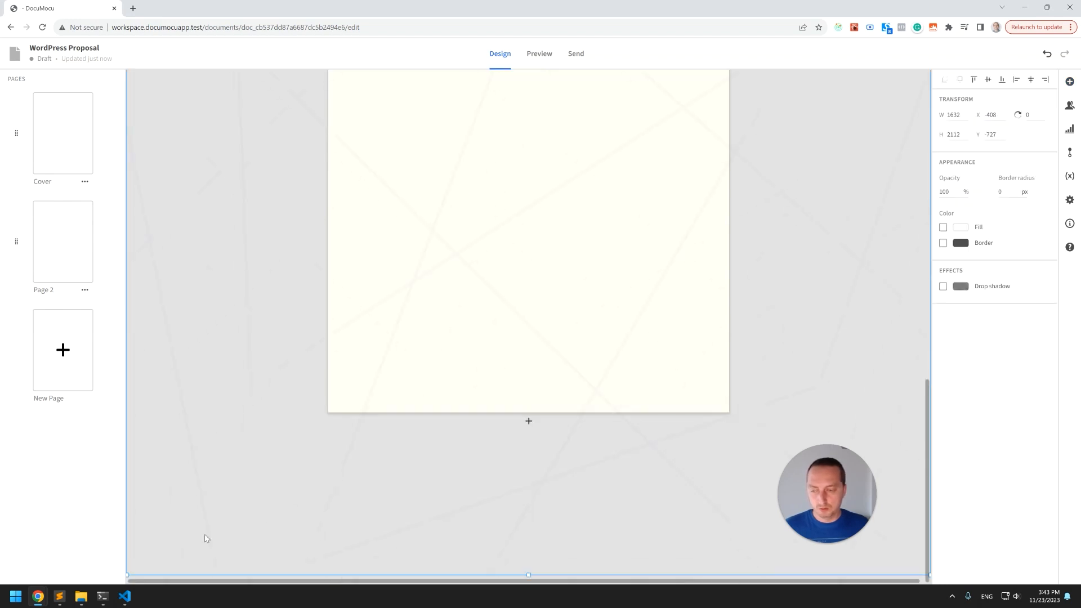
drag(132, 578, 352, 377)
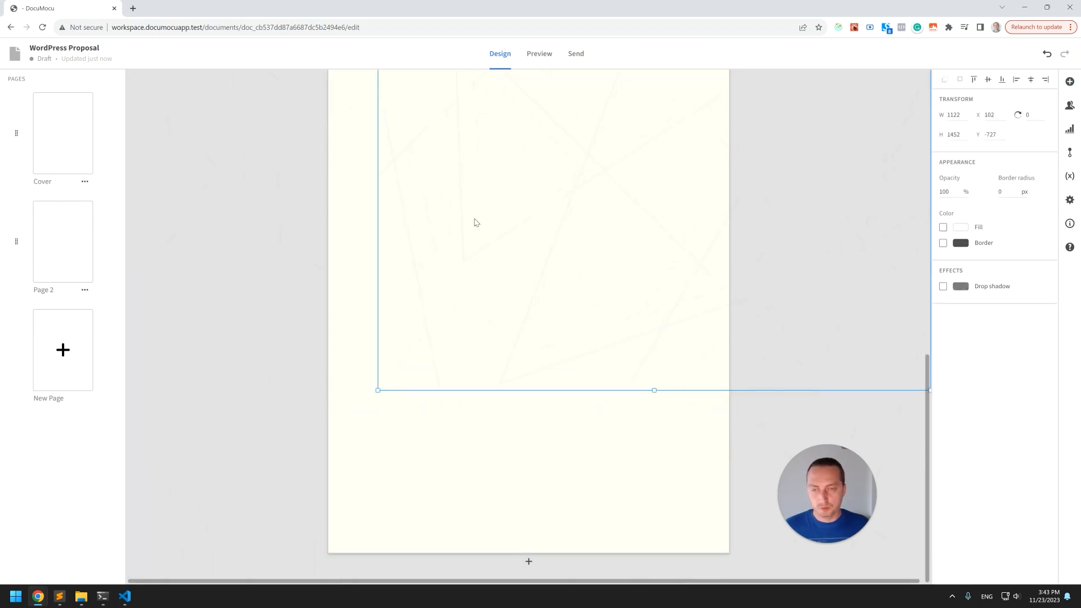
scroll(462, 328, up, 4)
drag(460, 328, 439, 394)
scroll(439, 393, down, 6)
drag(881, 576, 768, 523)
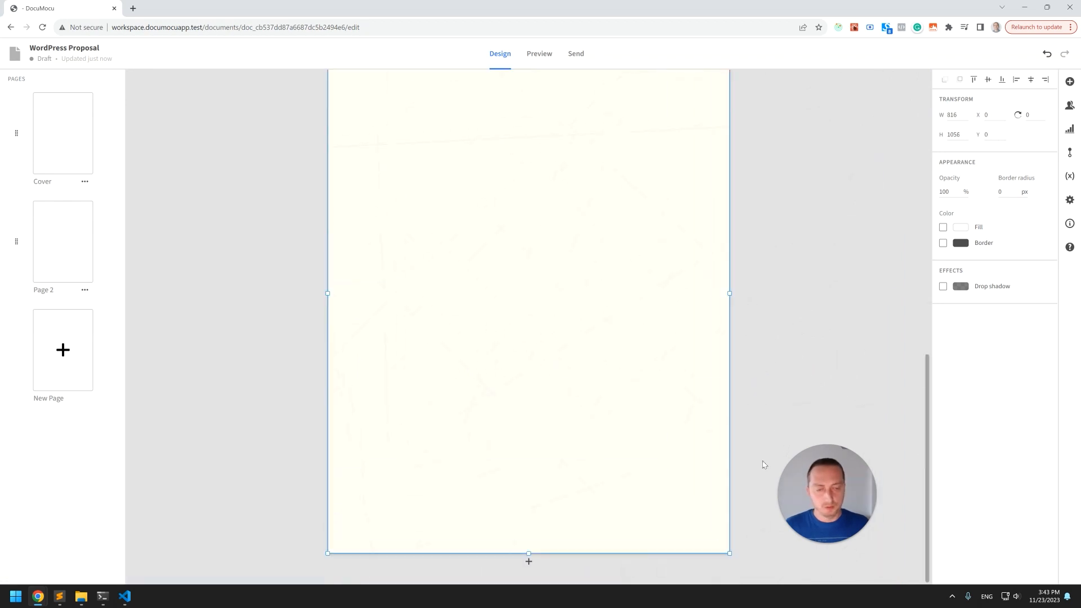
click(770, 345)
Paste the introduction text block onto page 2 and widen it across the page.
scroll(717, 309, up, 1)
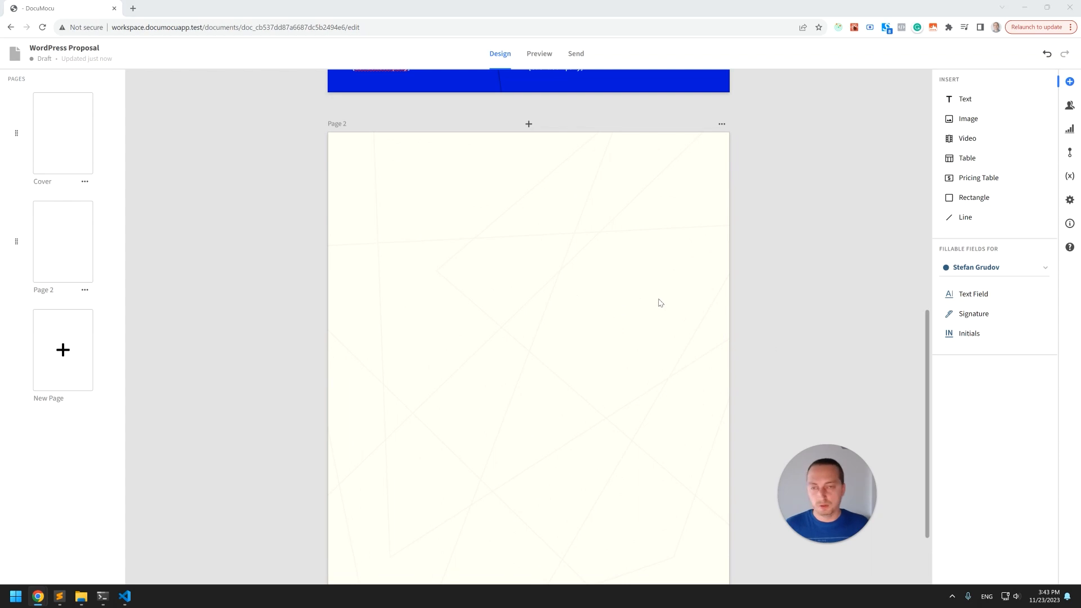
click(559, 274)
text(Client name, Thanks for reaching out to [Sender.Company] regarding your upcoming development project. We specialize in WordPress design and development and are excited for the opportunity to work with you in accomplishing your goals. I have prepared this proposal to provide a thorough introduction to [Sender.Company] and a detailed breakdown of the deliverables and pricing for your upcoming project.)
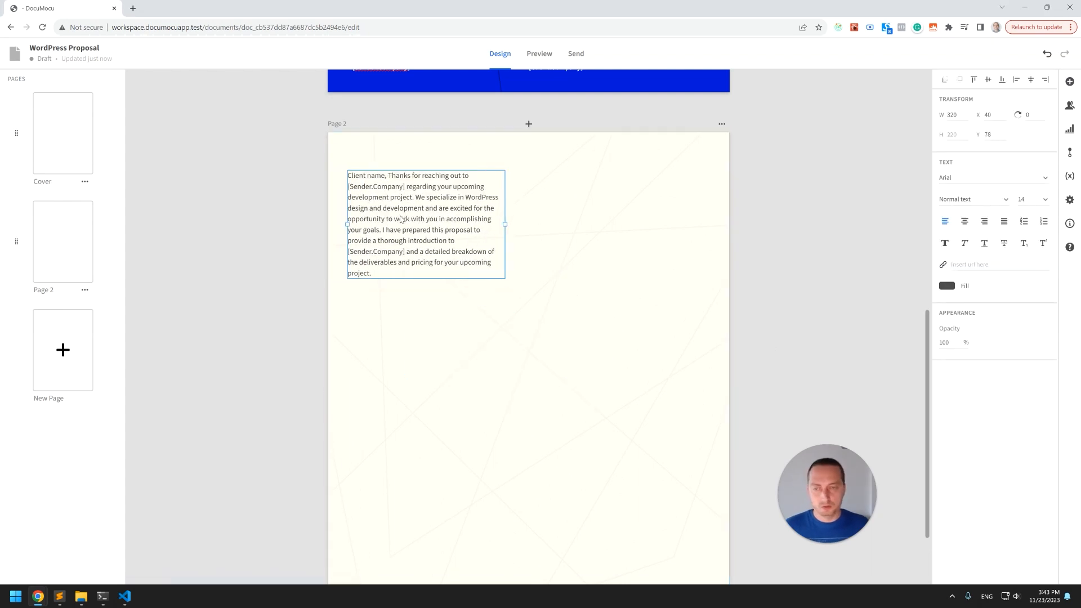
drag(404, 220, 406, 225)
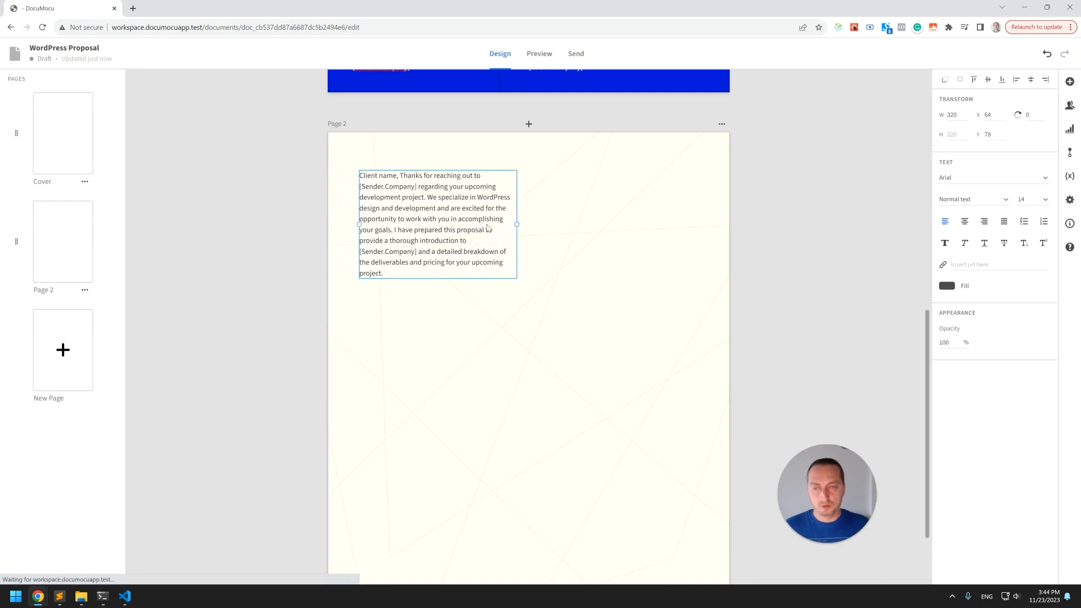
drag(515, 223, 678, 225)
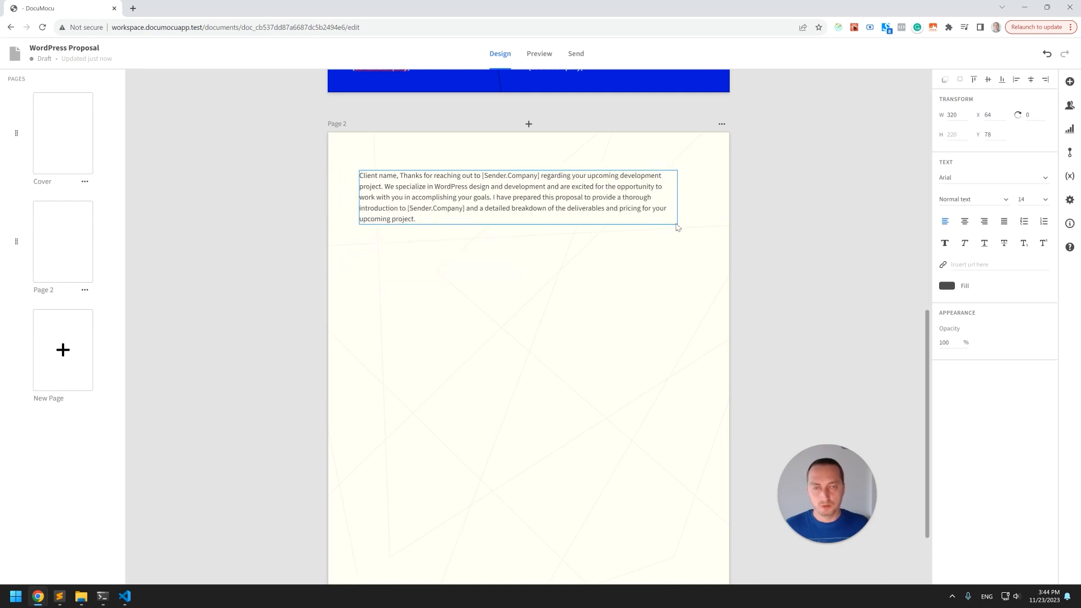
Insert a blank line after 'Client name,' in the introduction text and widen the text block.
drag(456, 201, 432, 204)
double_click(452, 194)
click(400, 183)
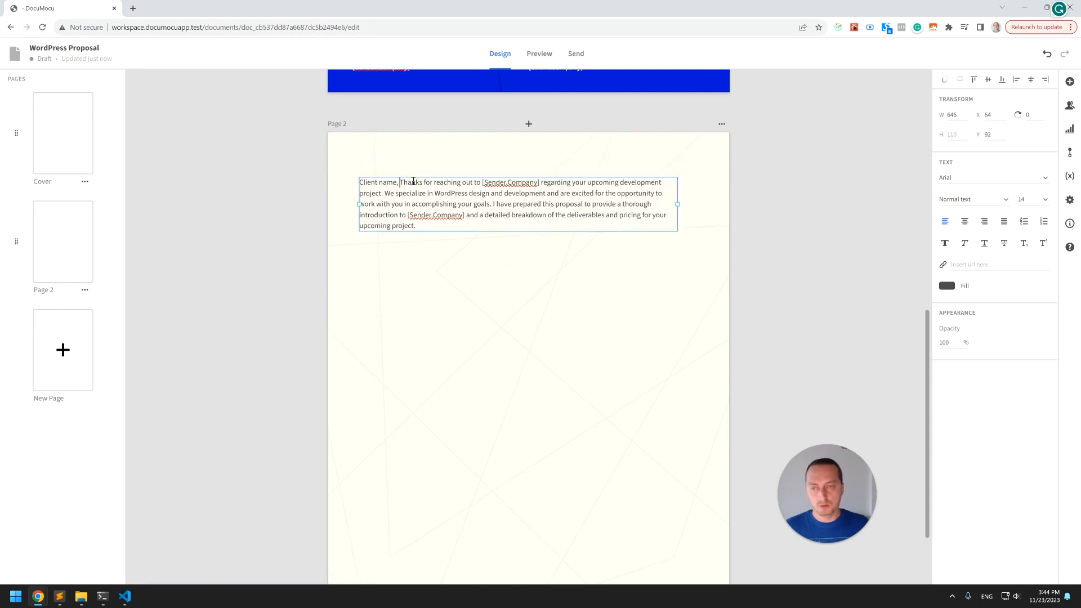
key(Return)
key(Return)
click(457, 264)
click(506, 232)
drag(678, 209, 693, 211)
click(757, 213)
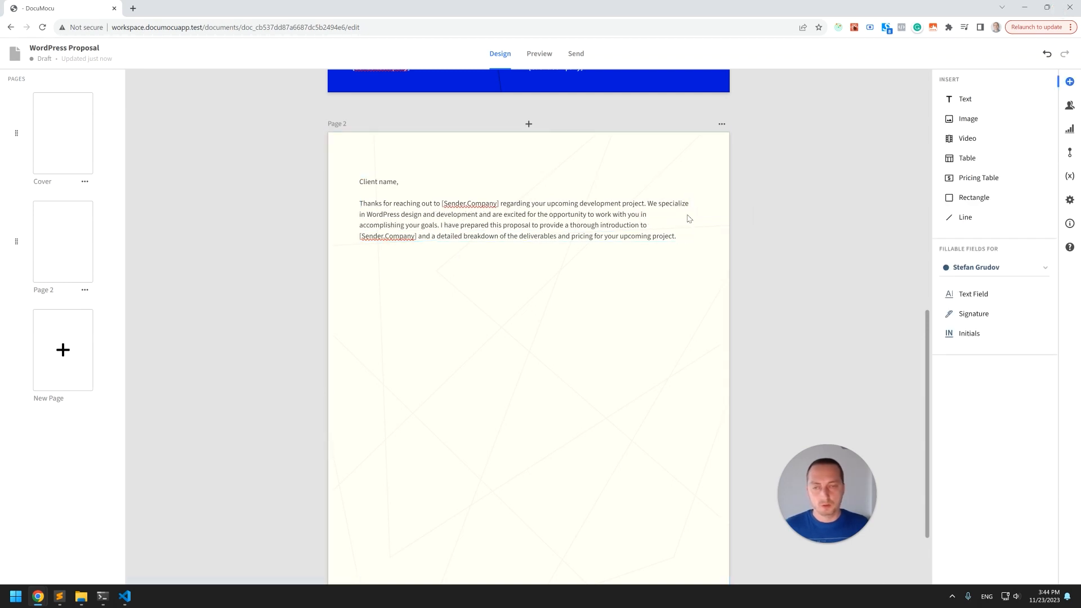
click(550, 231)
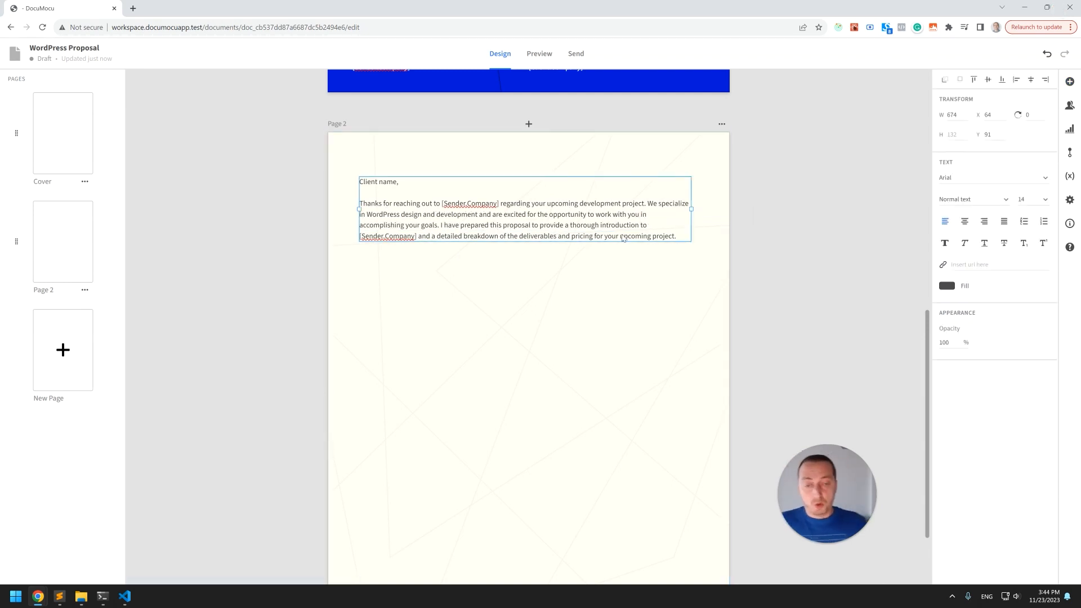
double_click(677, 236)
click(683, 238)
key(shift+Home)
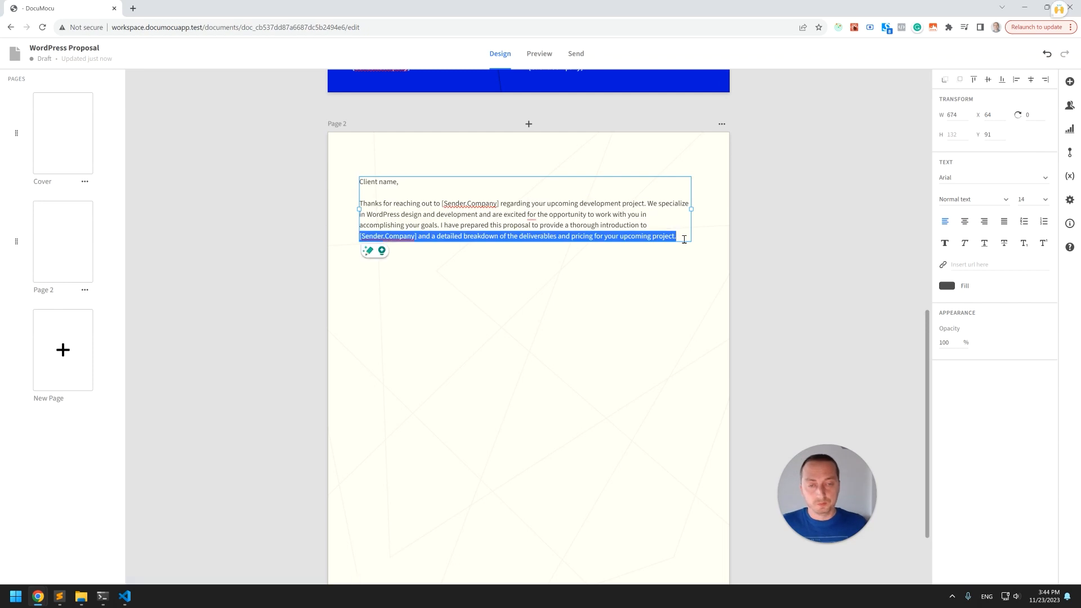
key(Escape)
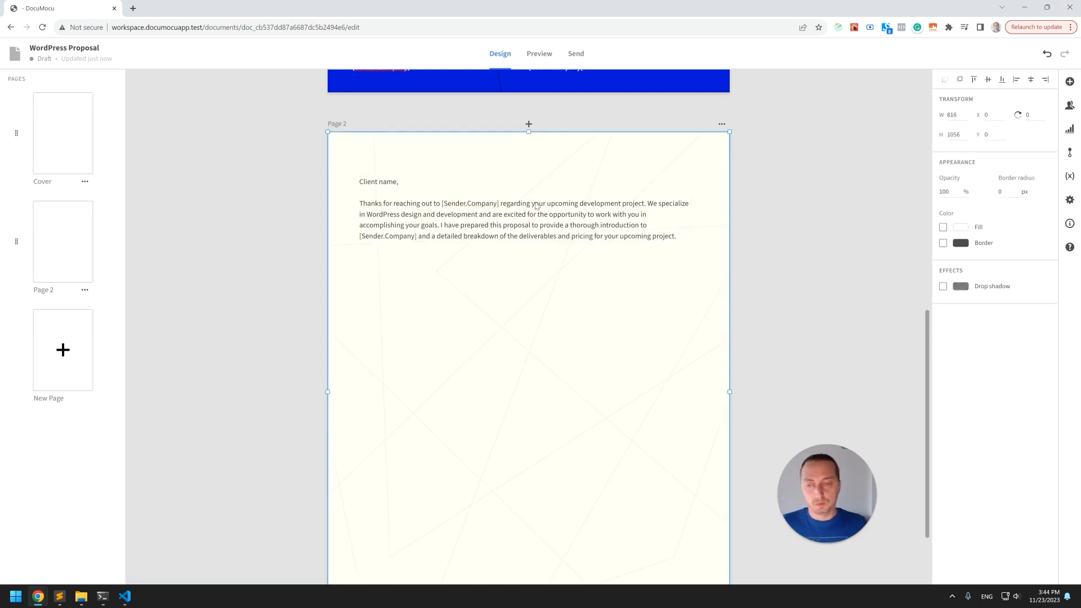
Paste another copy of the introduction text, delete its 'Client name,' lines, and place it under the first paragraph.
click(512, 276)
key(ctrl+v)
drag(512, 232, 518, 318)
double_click(405, 276)
click(406, 274)
key(shift+Home)
key(Delete)
key(Delete)
key(Delete)
click(452, 336)
drag(513, 289, 513, 279)
click(815, 298)
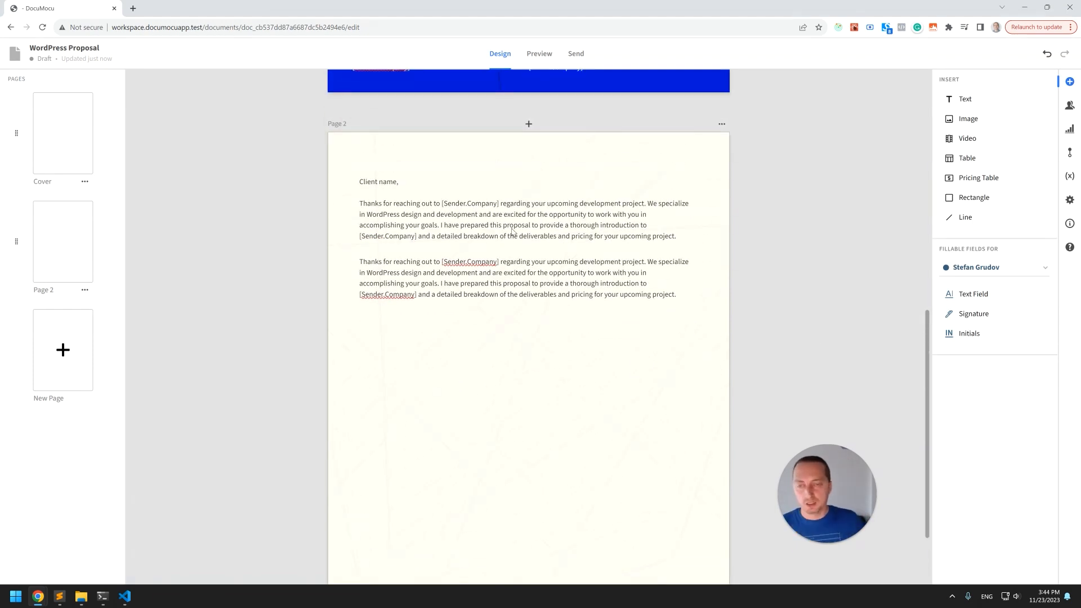
Duplicate page 2 to create a third page.
scroll(475, 206, down, 2)
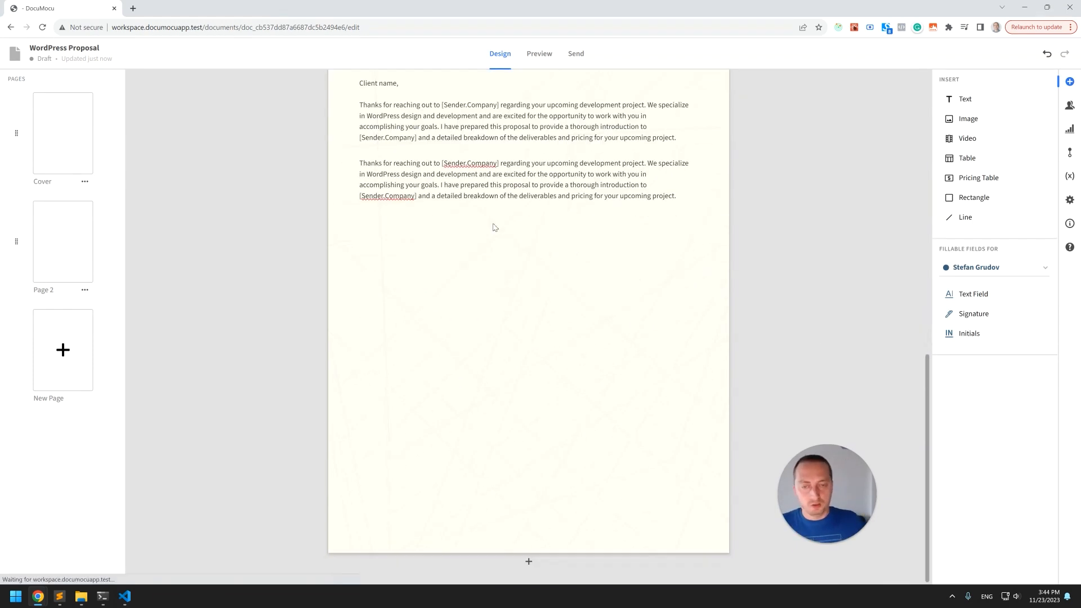
scroll(783, 254, up, 5)
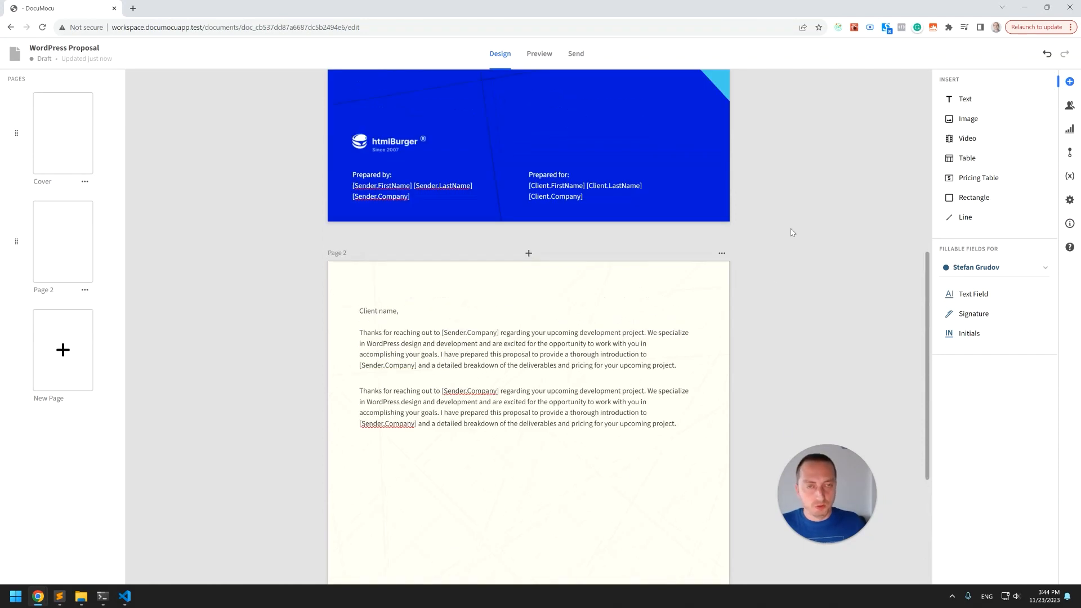
click(722, 273)
click(746, 308)
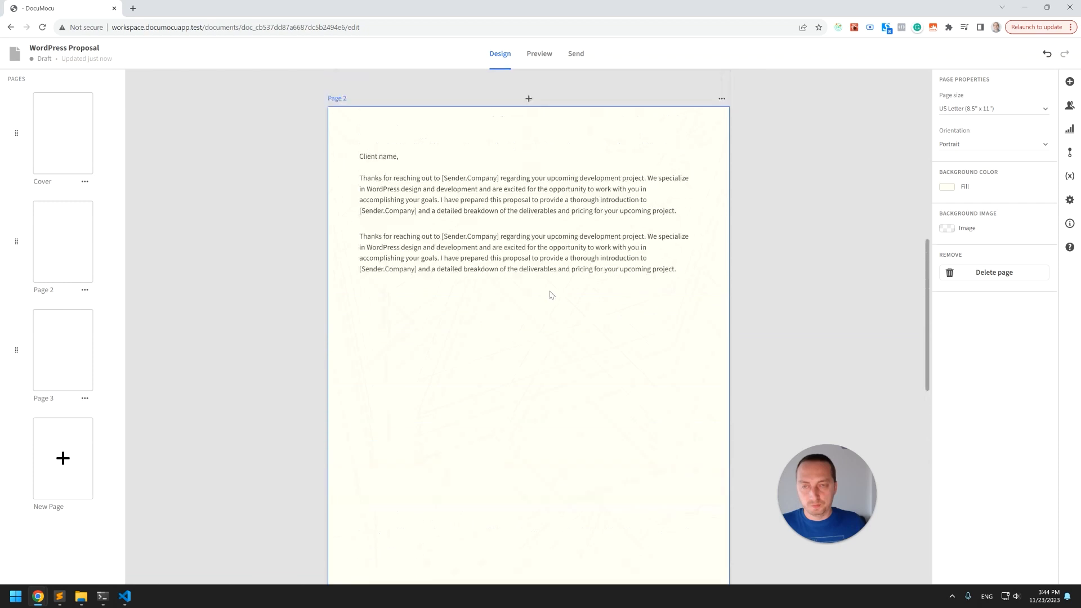
Replace the first text block on page 3 with the pasted heading 'About [Sender.Company]'.
scroll(554, 297, down, 3)
click(491, 326)
click(409, 248)
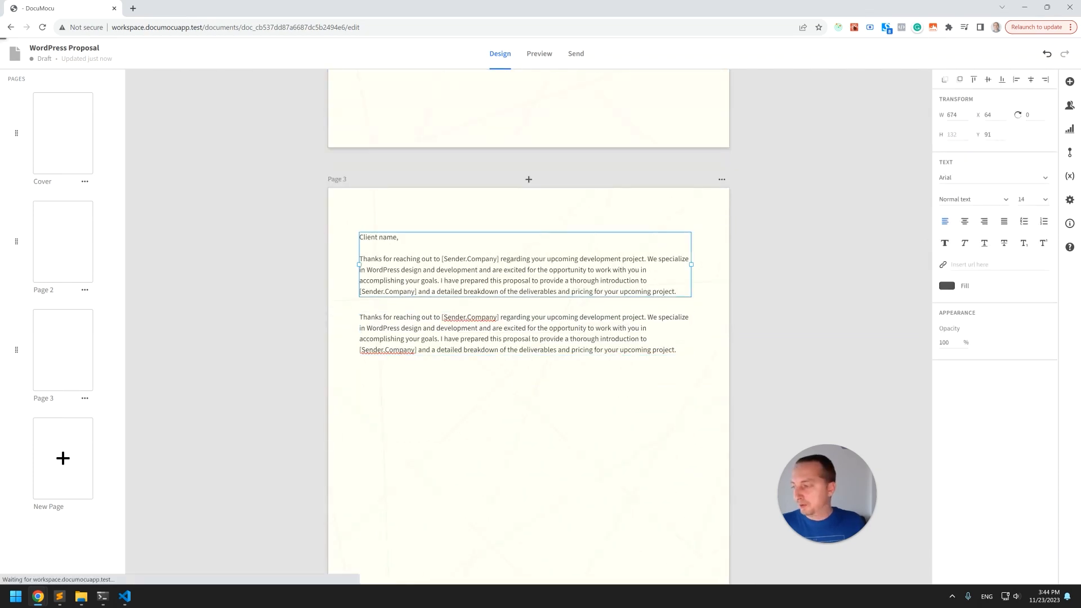
click(414, 229)
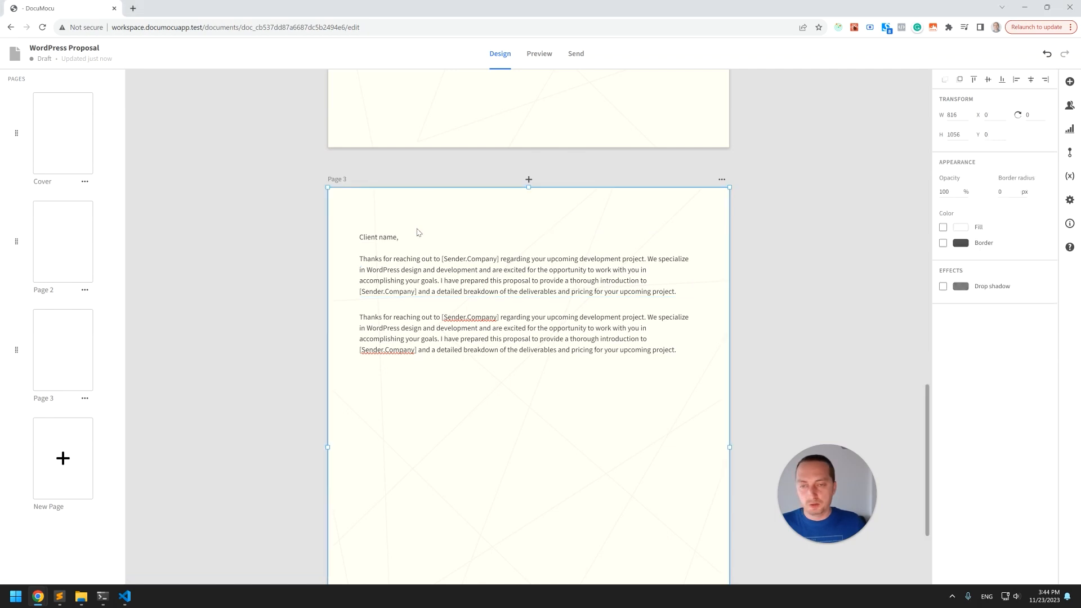
click(436, 279)
double_click(458, 285)
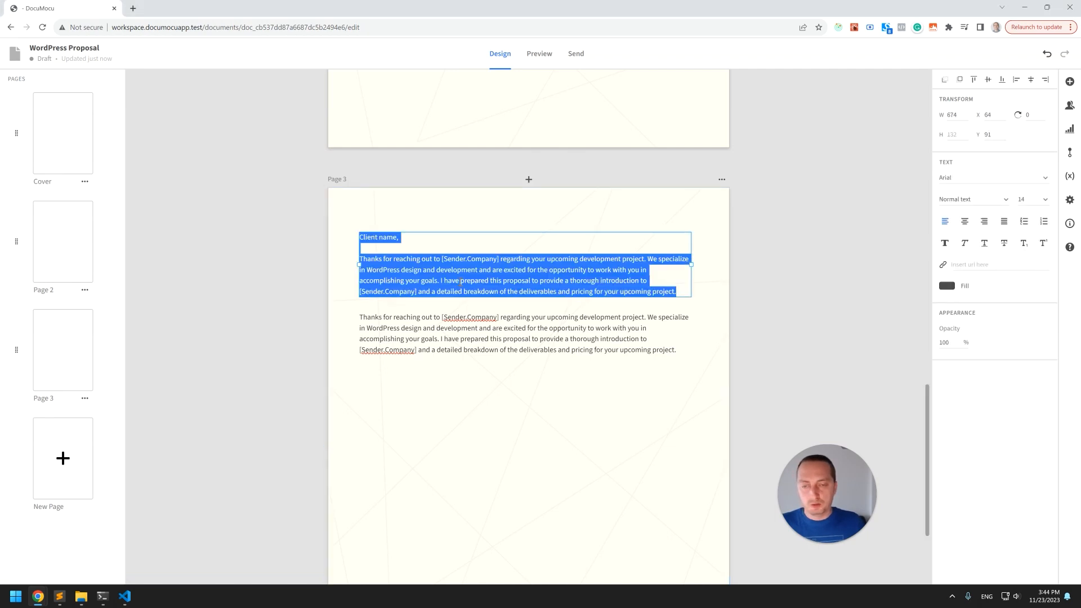
text(About [Sender.Company])
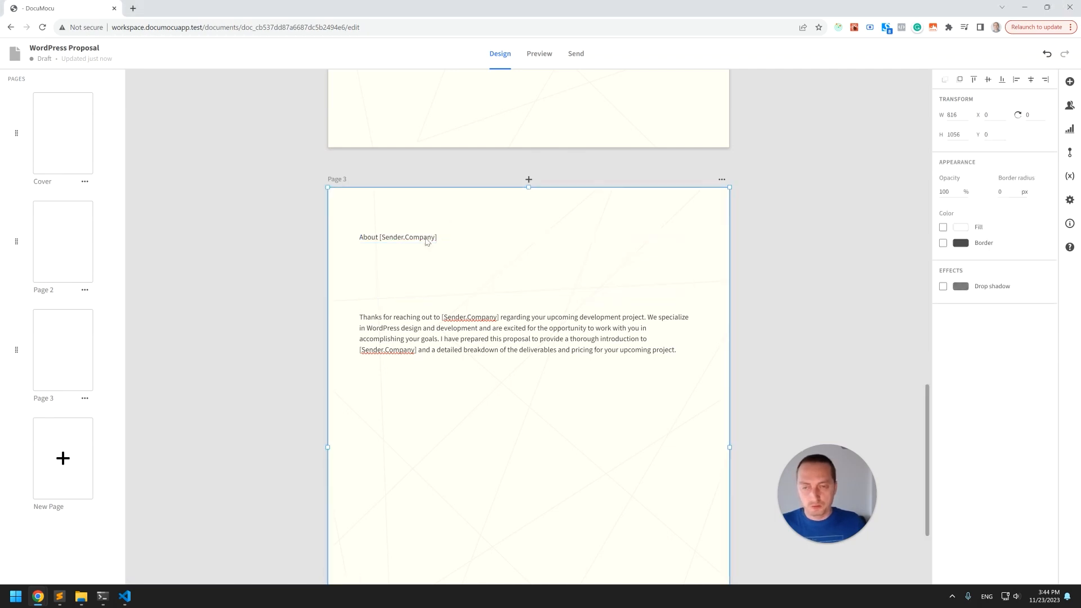
Make the page 3 heading bold and set its font size to 48.
click(946, 244)
click(1047, 200)
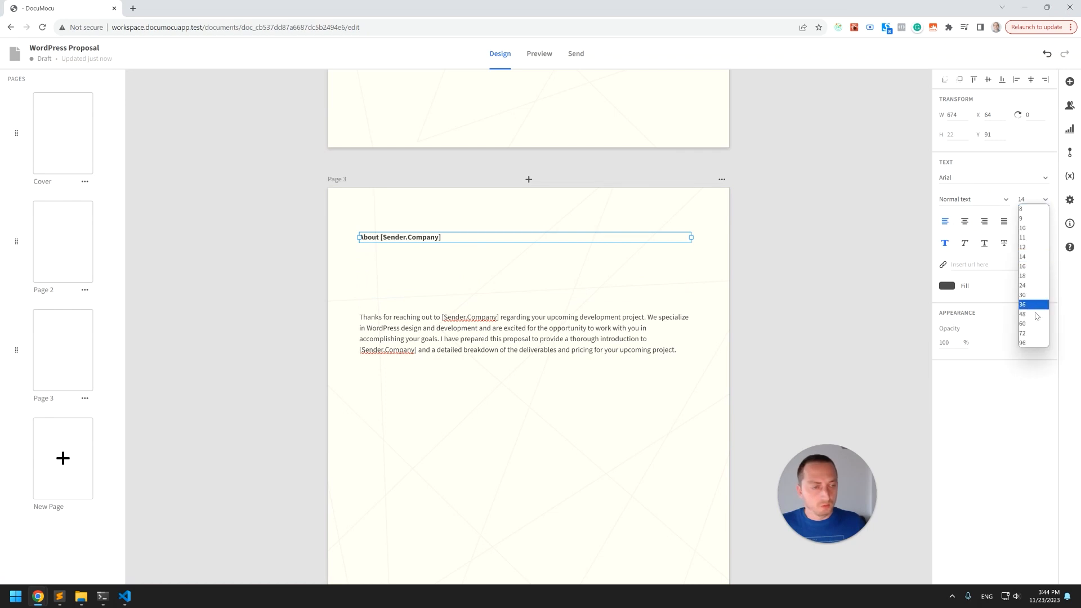
click(1035, 317)
click(698, 268)
Replace [Sender.Company] in the heading with htmlBurger.
double_click(423, 254)
click(430, 250)
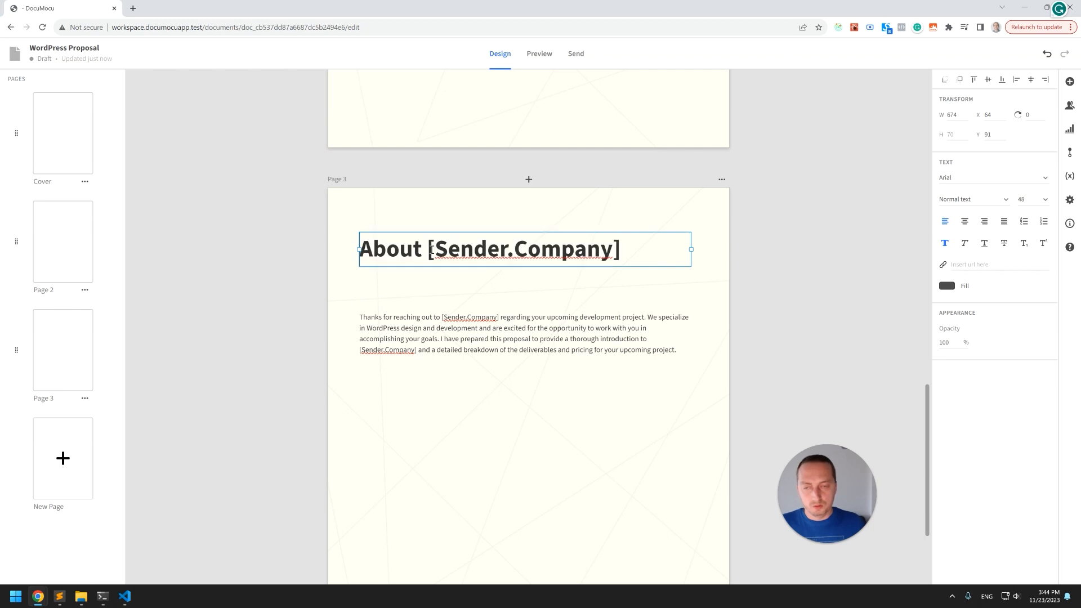
key(shift+End)
text(htmlBurger)
Set the heading's text color to blue #080CAF.
click(647, 292)
click(555, 253)
click(946, 285)
click(882, 279)
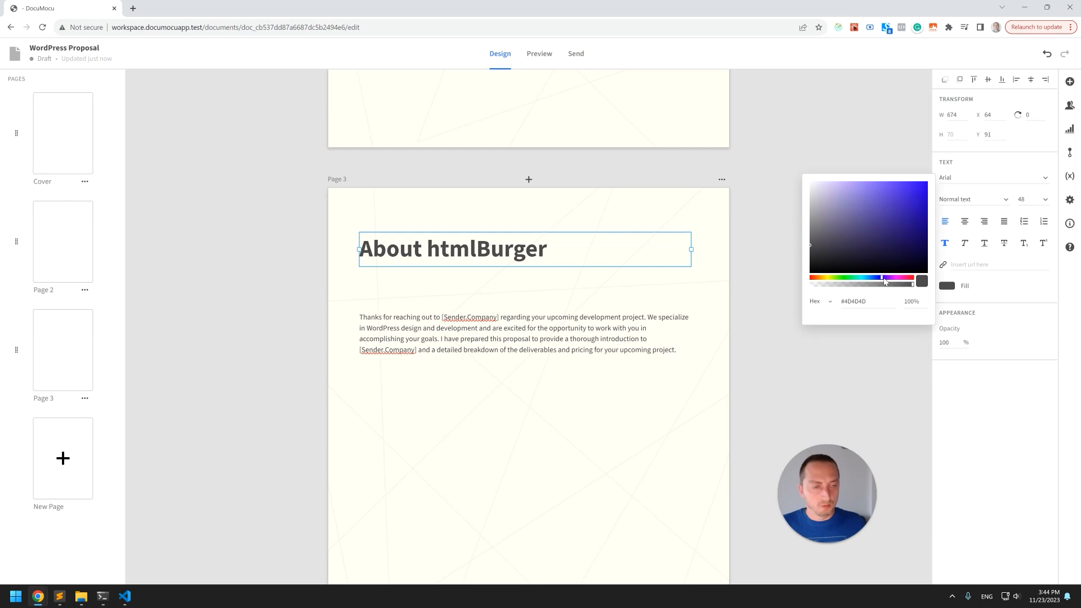
drag(905, 251, 919, 212)
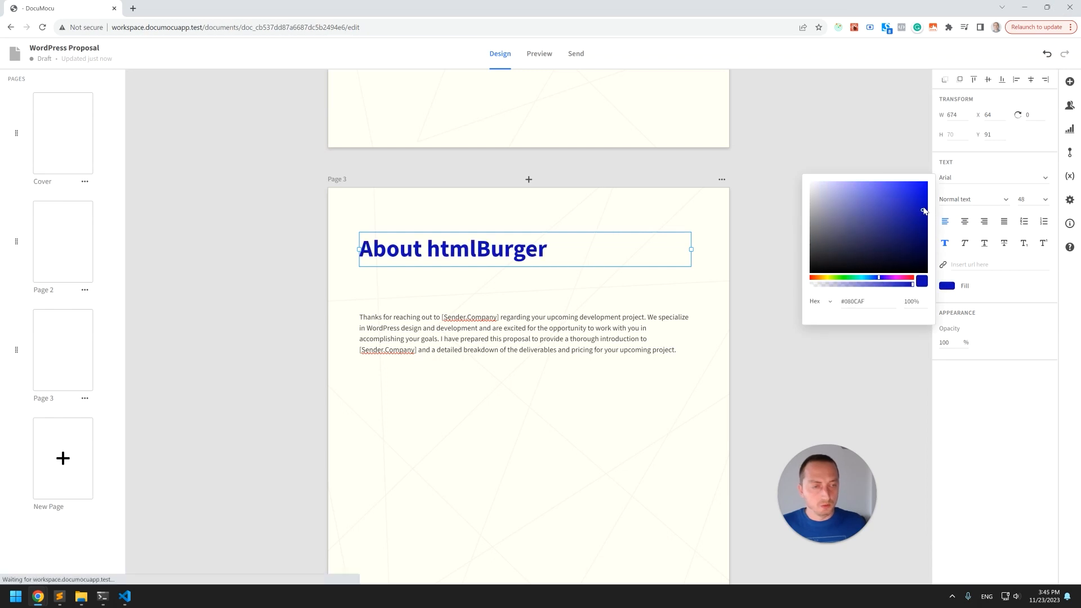
click(681, 206)
Paste a team photo onto page 3 and resize it to about 403 × 253, placing it between the heading and the paragraph.
click(559, 334)
scroll(477, 337, down, 2)
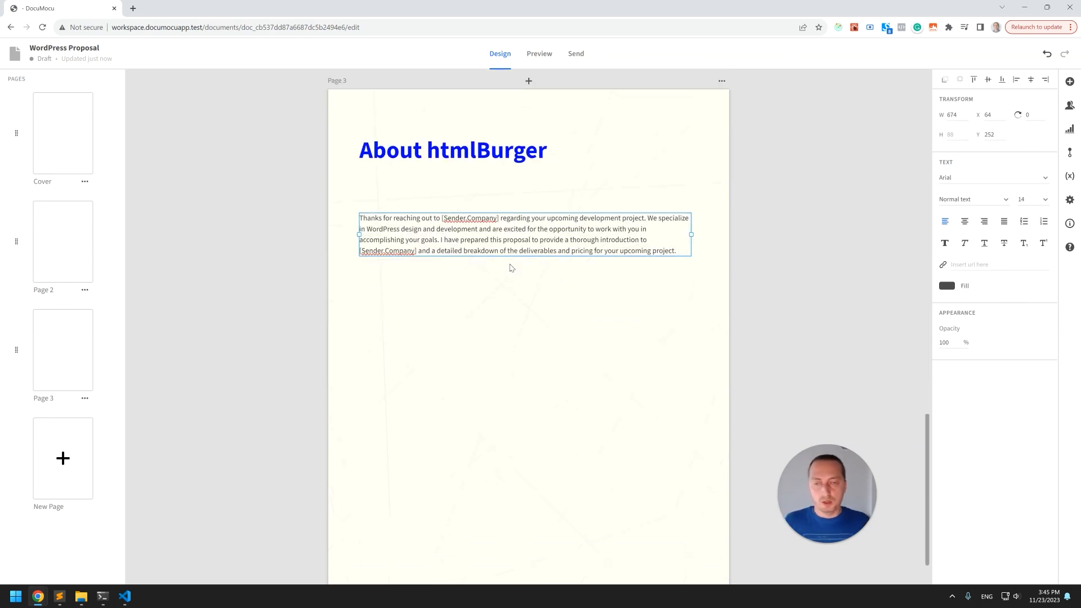
click(499, 268)
click(461, 243)
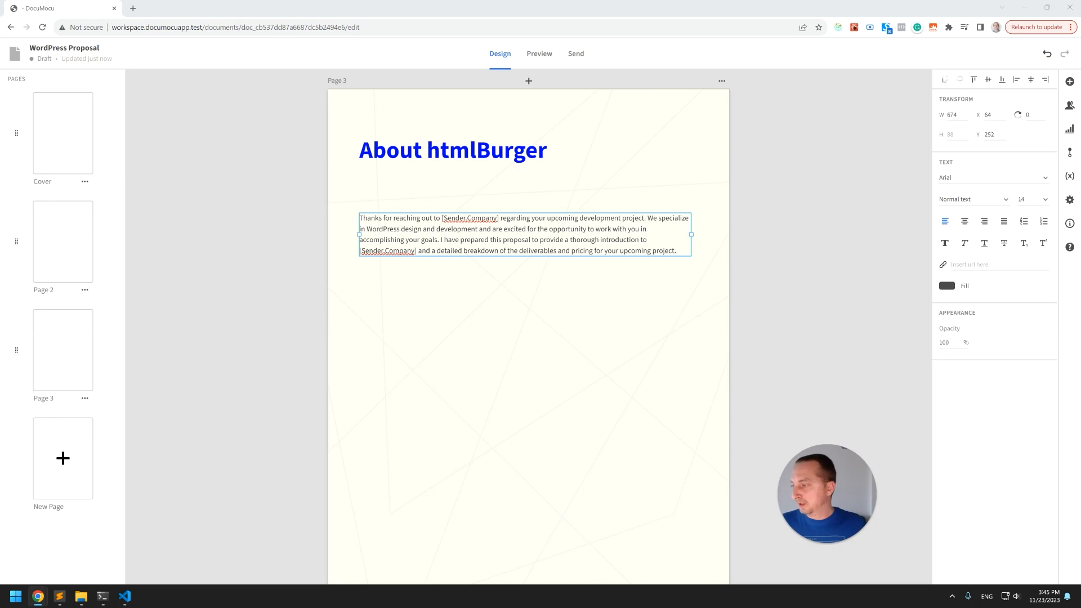
key(super+shift+s)
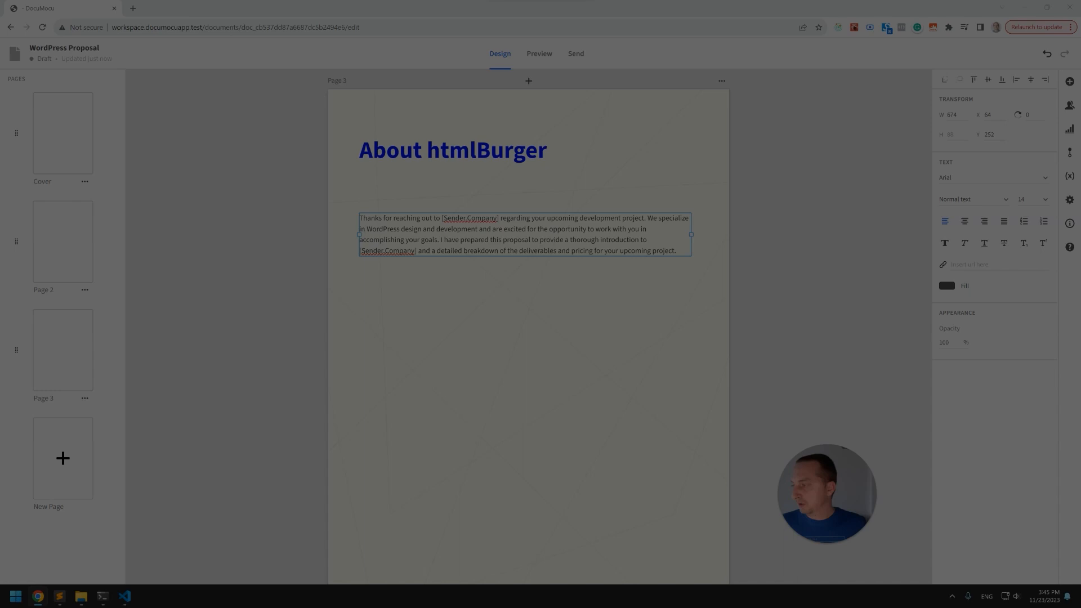
key(super+shift+s)
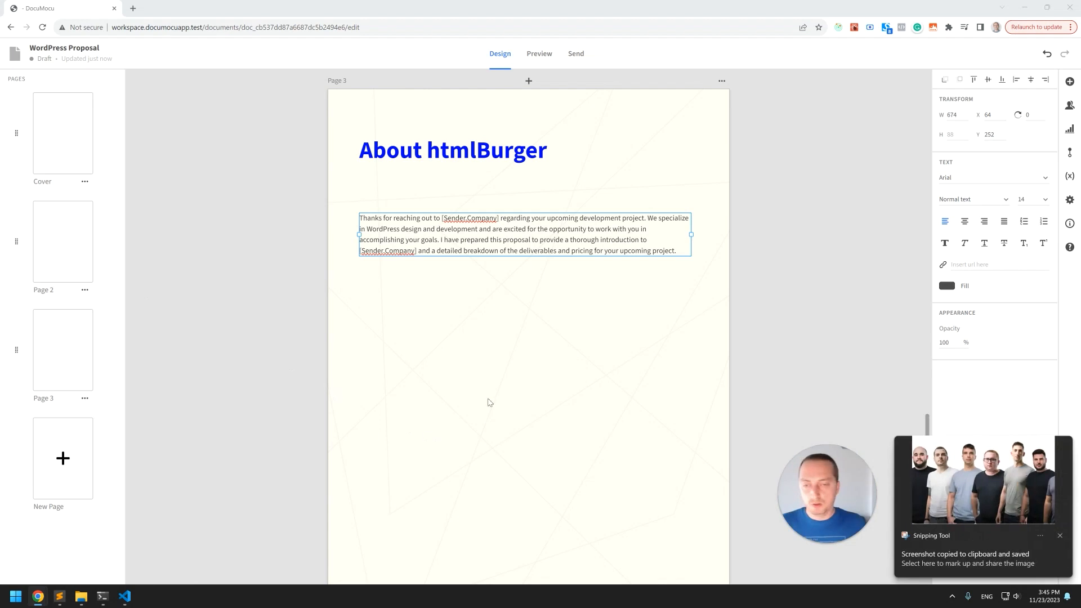
key(ctrl+v)
drag(492, 377, 478, 431)
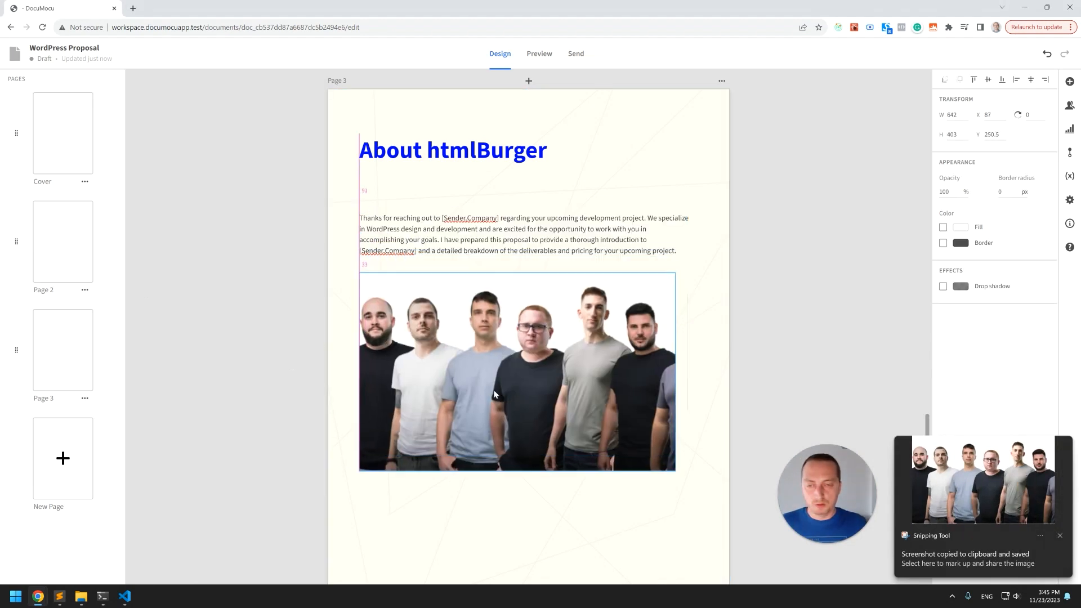
drag(677, 470, 553, 406)
drag(566, 249, 563, 473)
drag(492, 373, 492, 300)
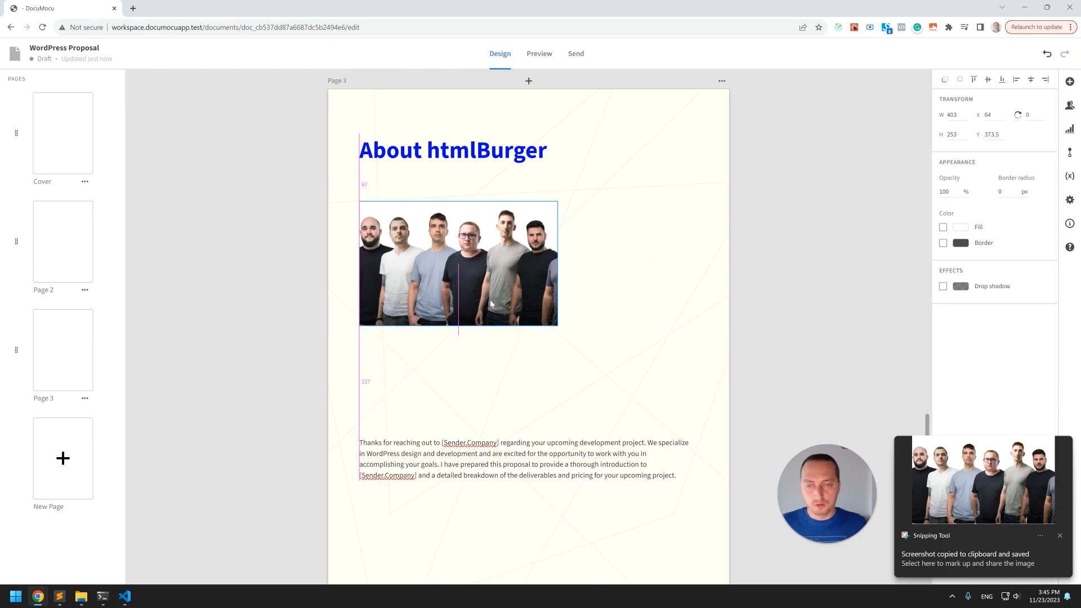
Paste a presentation photo onto page 3, placing it under the heading with the team photo moved below it.
click(488, 357)
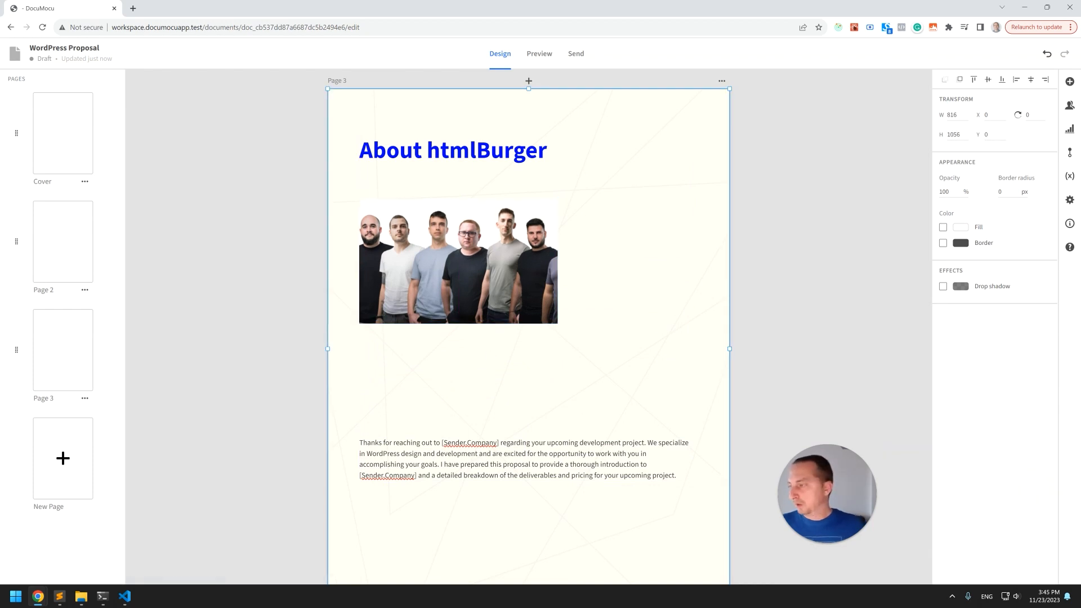
key(super+shift+s)
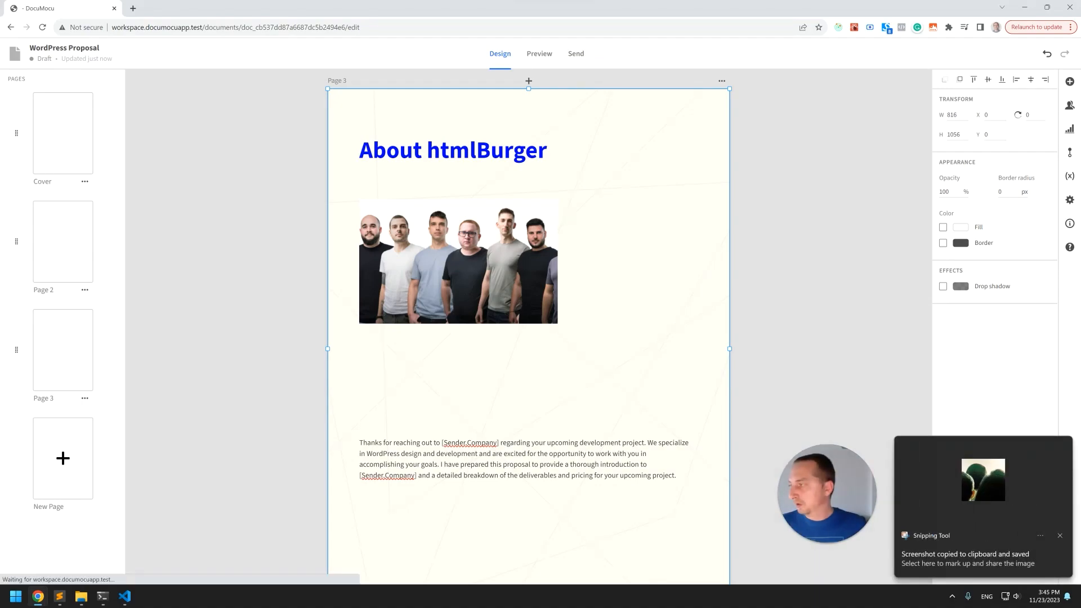
key(super+shift+s)
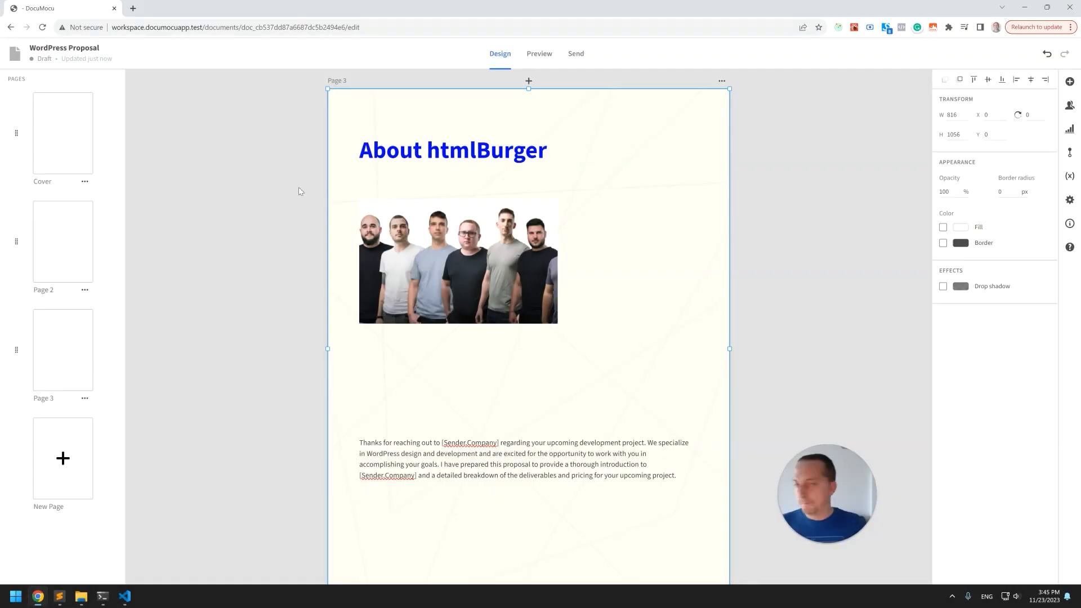
key(ctrl+v)
drag(681, 160, 488, 355)
drag(428, 407, 634, 263)
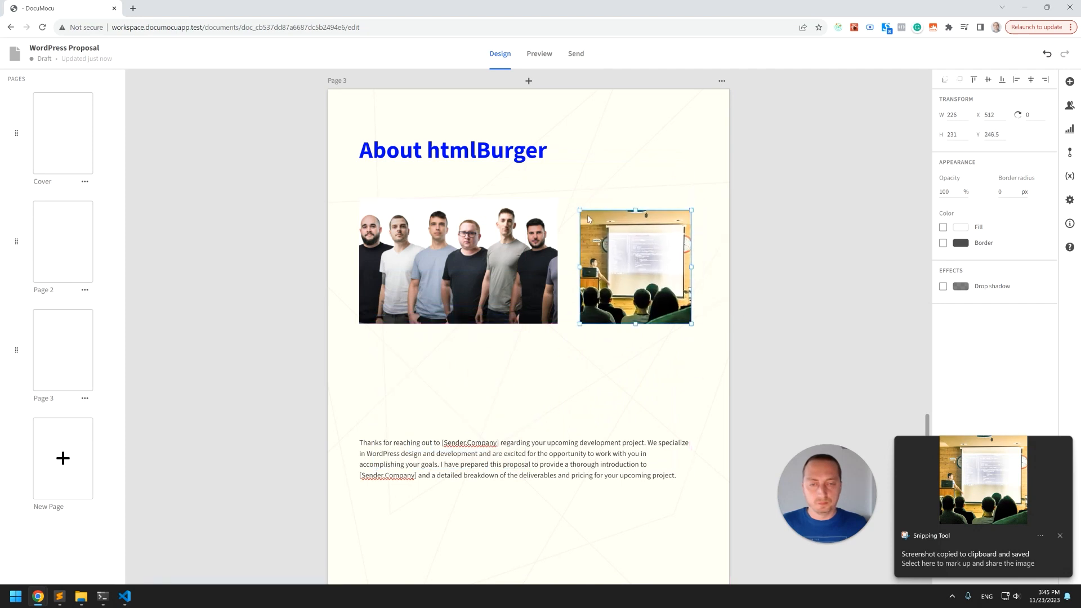
drag(518, 254, 518, 346)
drag(670, 269, 449, 246)
drag(492, 352, 491, 390)
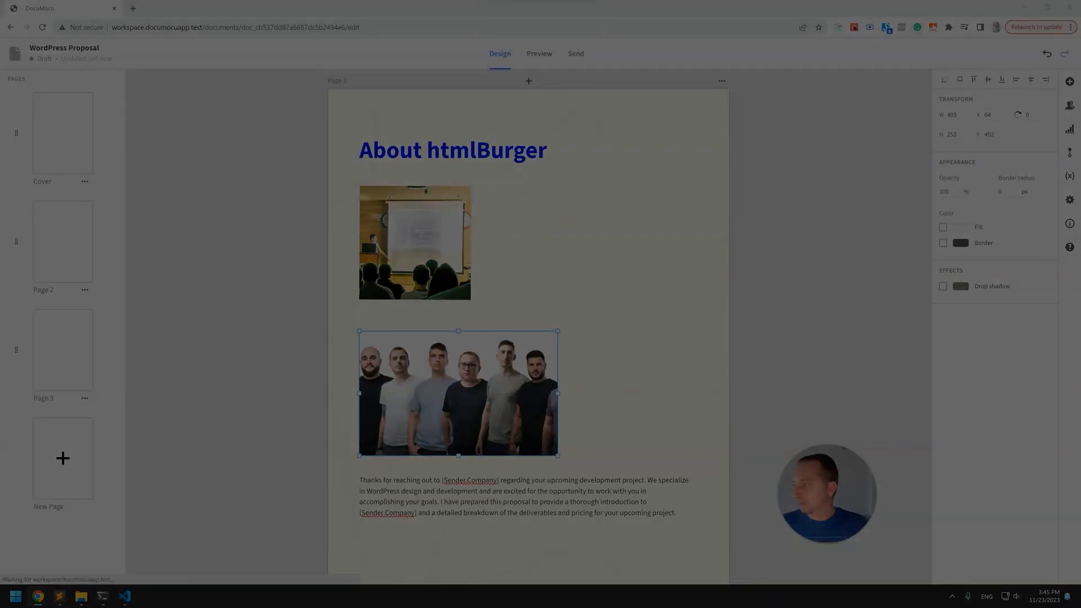
Paste an office photo and place it to the right of the presentation photo.
key(ctrl+v)
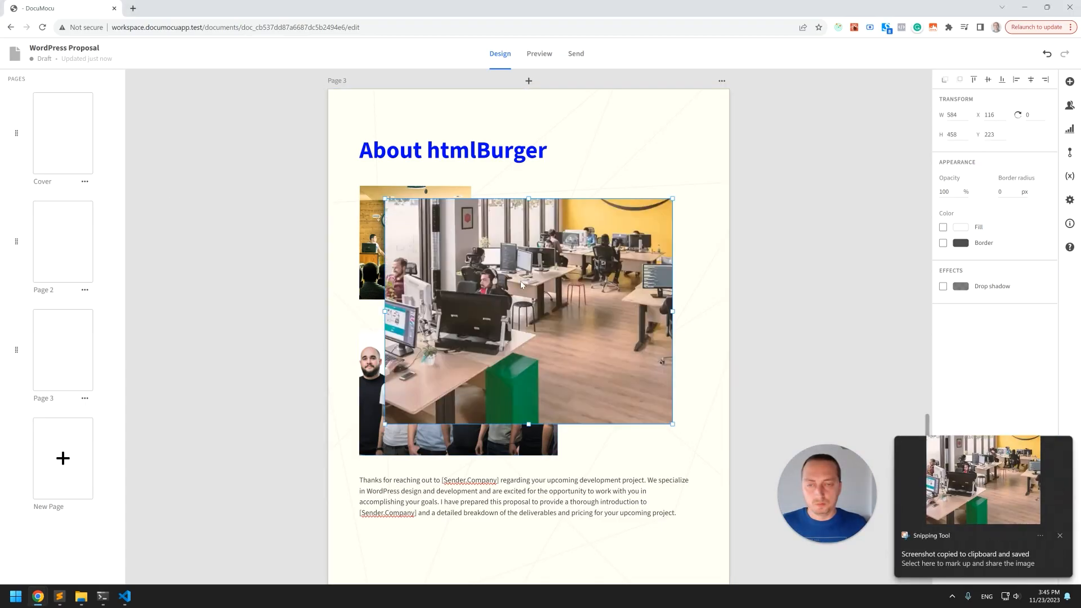
drag(770, 412, 675, 339)
drag(596, 306, 623, 306)
Enlarge the presentation photo and the team photo so the three images form a tidy grid.
click(451, 292)
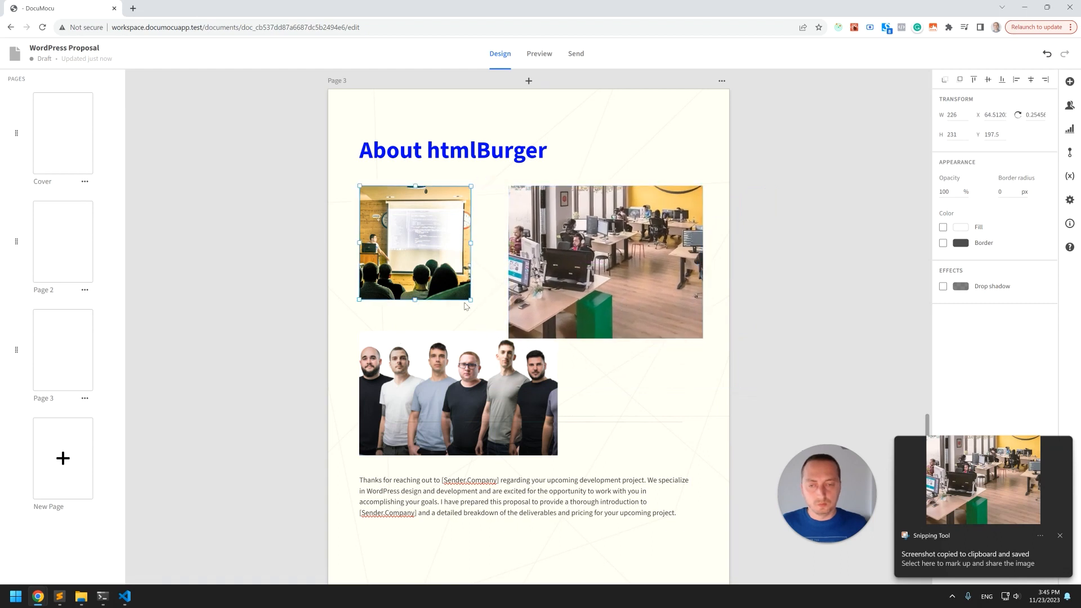
drag(469, 299, 493, 322)
click(546, 433)
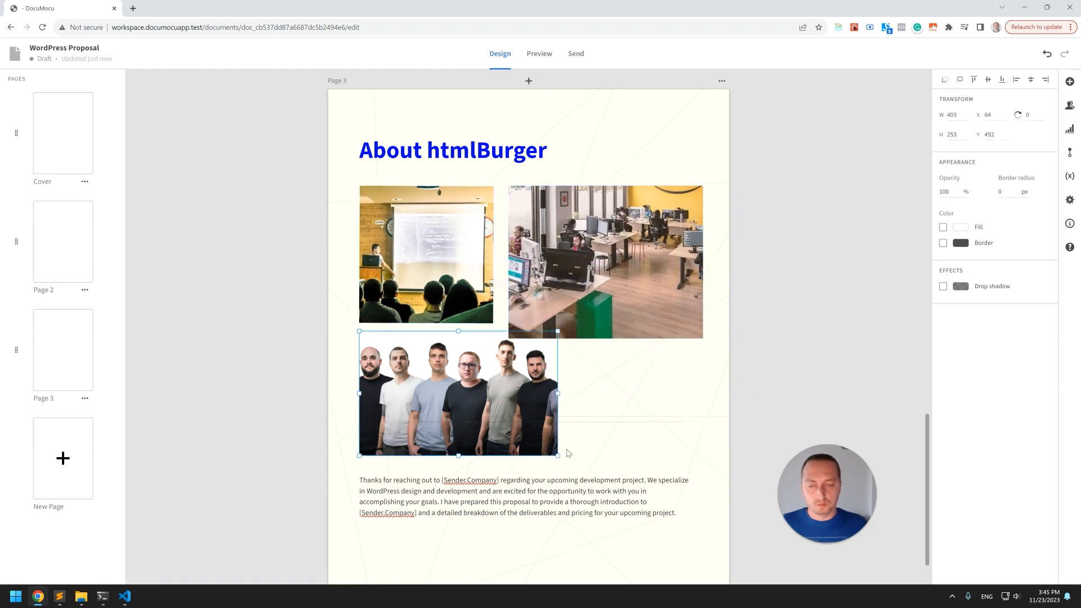
drag(558, 454, 585, 519)
drag(536, 391, 536, 414)
click(677, 403)
scroll(619, 264, down, 1)
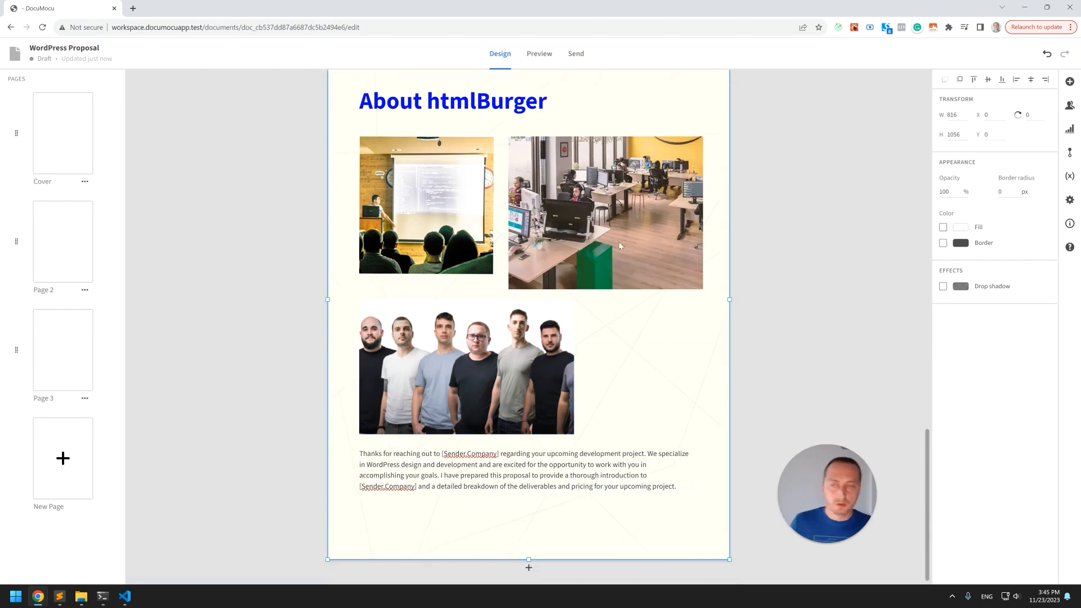
Replace the page 3 paragraph with the pasted text '[Sender.Company] applies a six step framework to every development project…'.
click(430, 255)
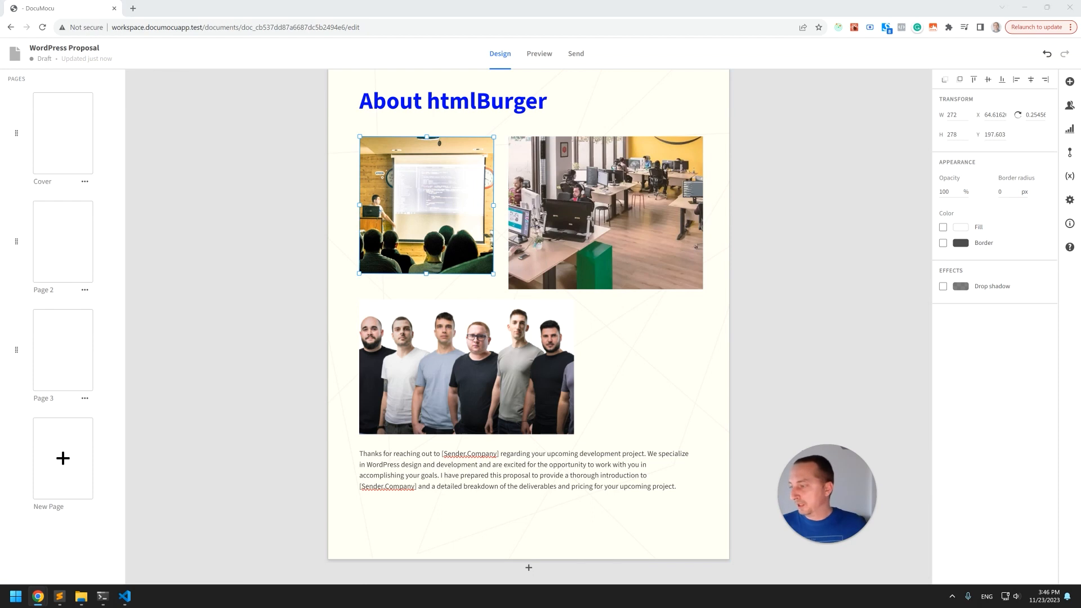
click(577, 467)
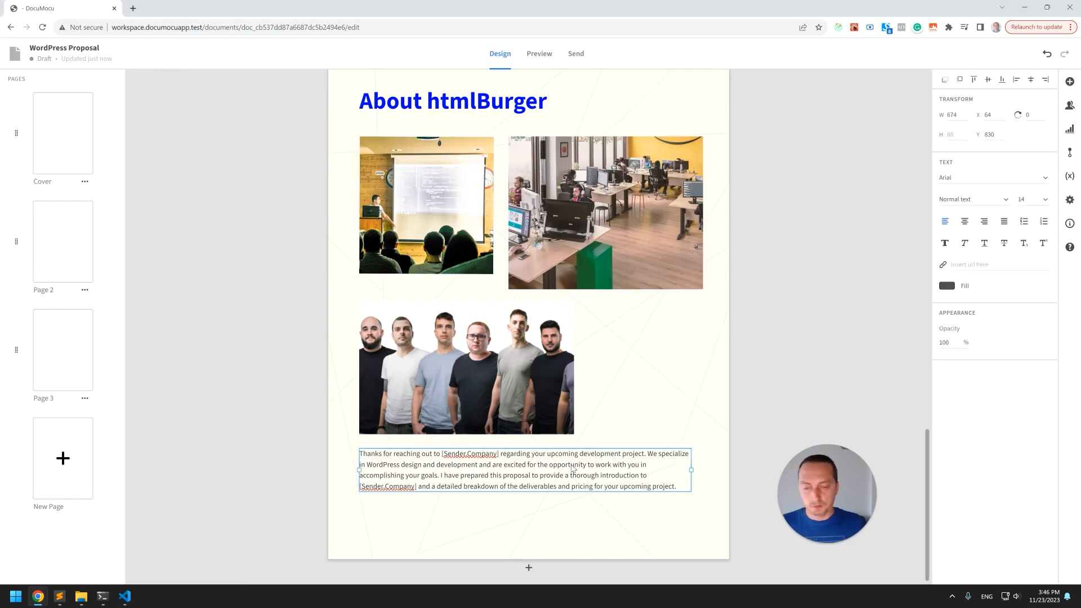
key(ctrl+a)
key(ctrl+v)
click(544, 475)
drag(548, 463, 553, 473)
click(558, 487)
scroll(631, 468, up, 3)
scroll(555, 362, down, 3)
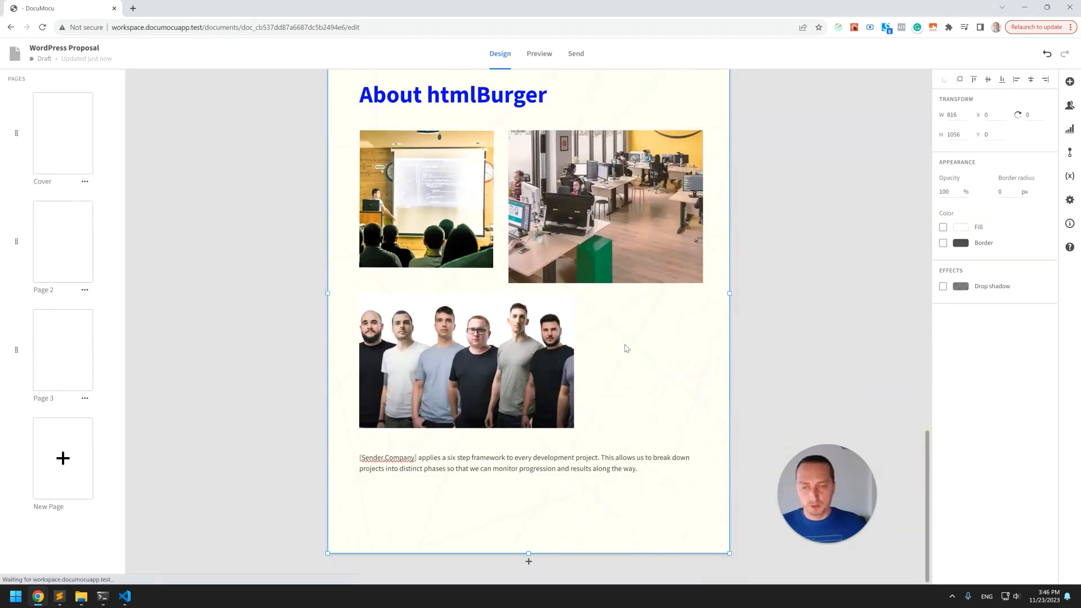
Rename page 3 as About Us.
scroll(625, 345, up, 1)
scroll(630, 344, up, 3)
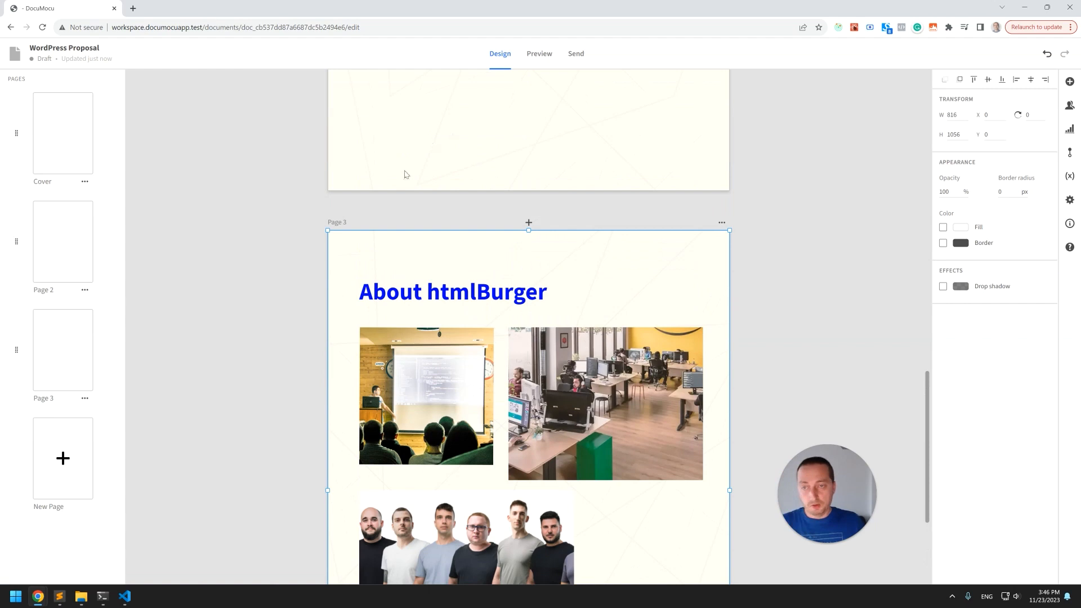
click(723, 225)
click(745, 273)
triple_click(458, 302)
text(A)
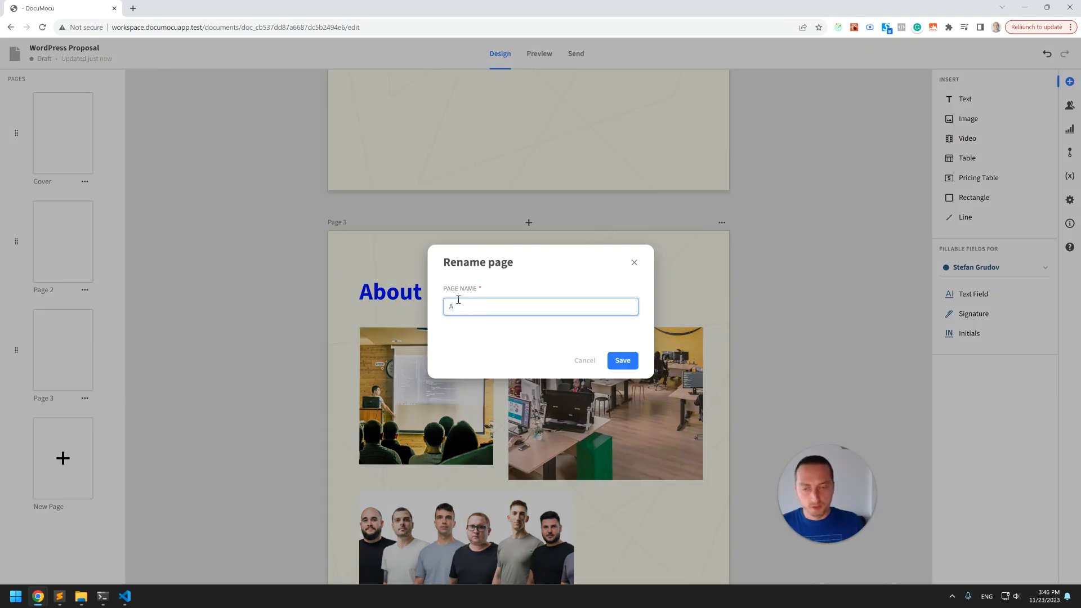
text(bout Us)
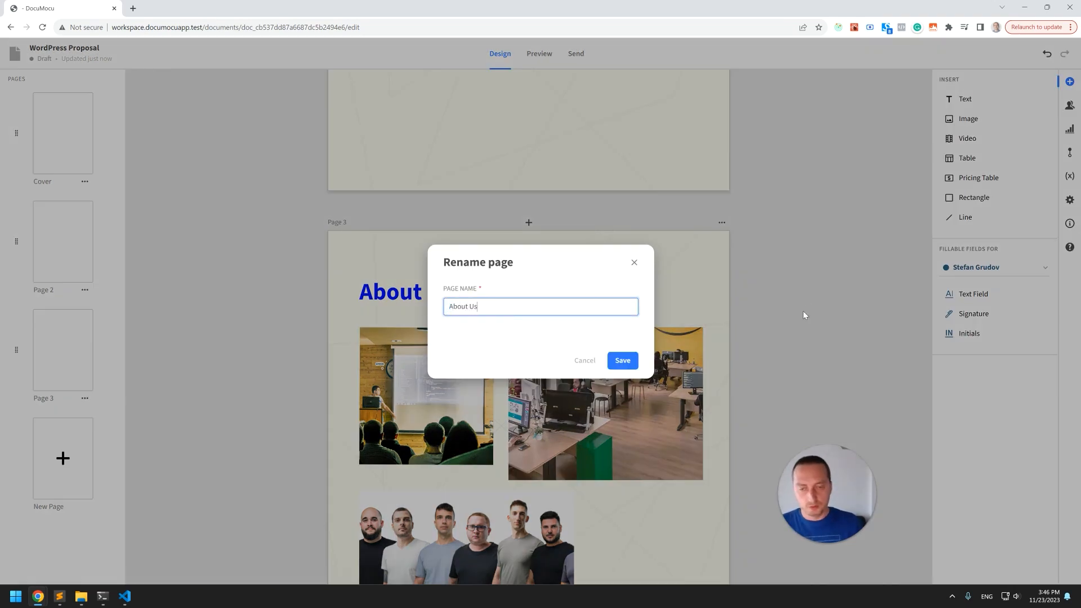
click(623, 361)
scroll(533, 350, down, 4)
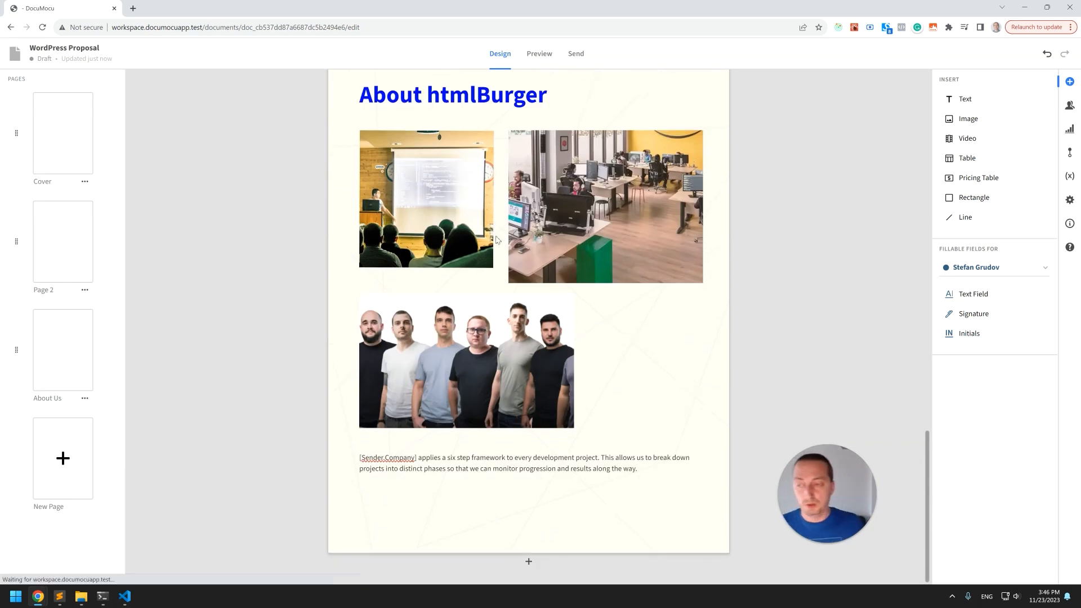
Rename page 2 as Introduction.
scroll(510, 244, up, 12)
scroll(434, 296, up, 1)
scroll(463, 284, down, 2)
scroll(464, 274, up, 4)
click(721, 253)
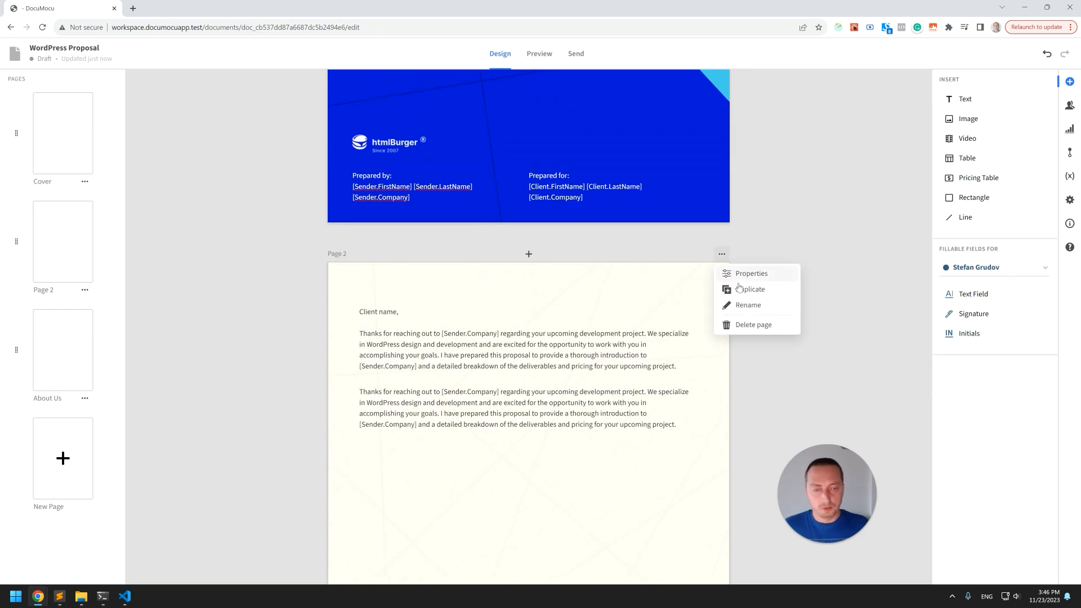
click(748, 305)
triple_click(541, 304)
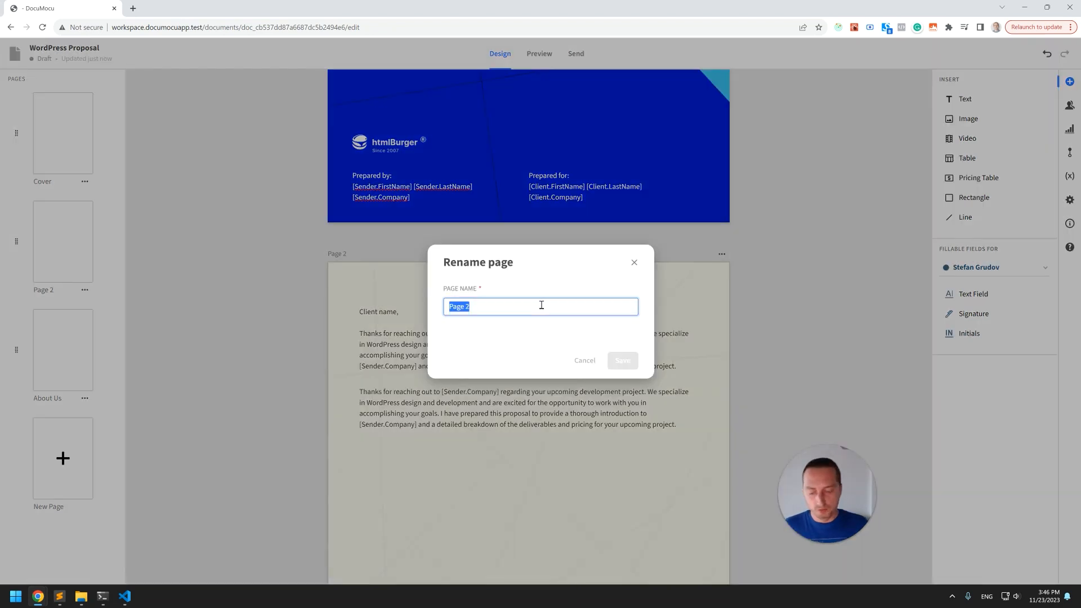
text(Intr)
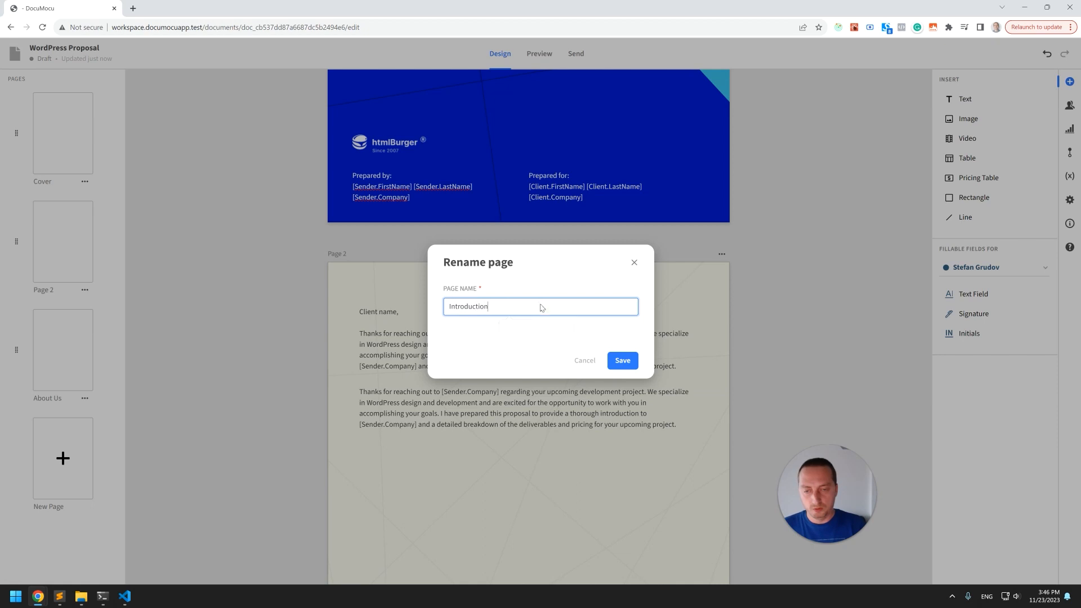
text(oduction)
key(Return)
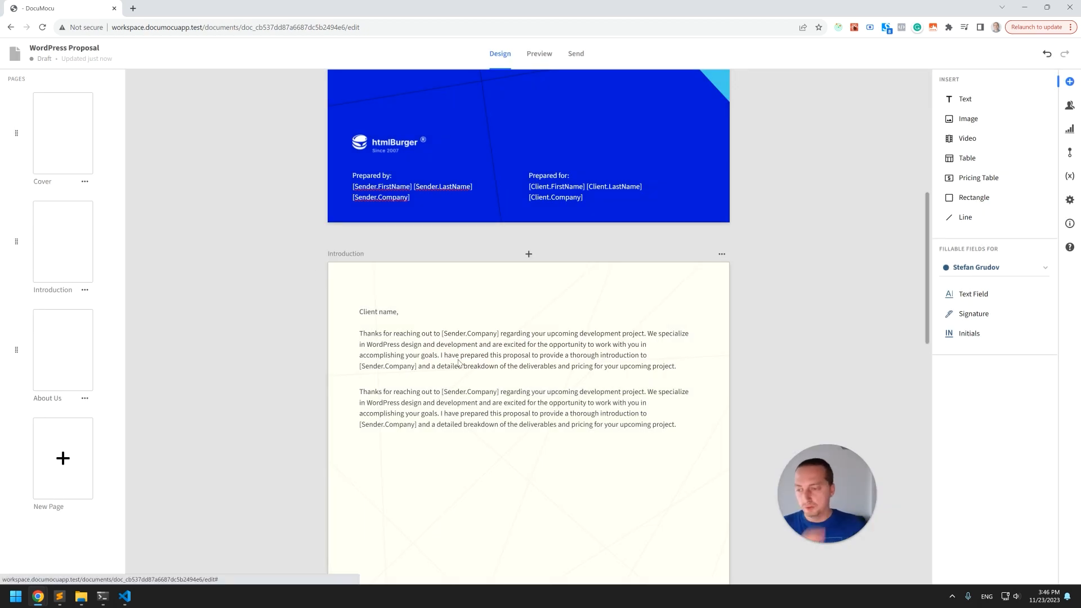
Duplicate the About Us page.
scroll(521, 342, down, 8)
scroll(532, 336, down, 3)
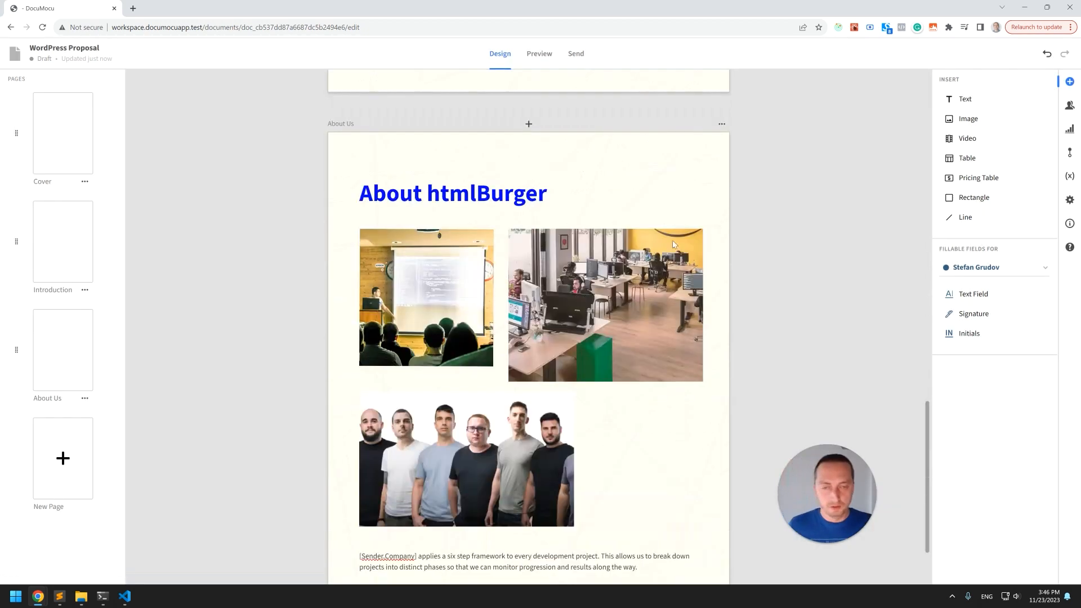
click(722, 124)
click(748, 158)
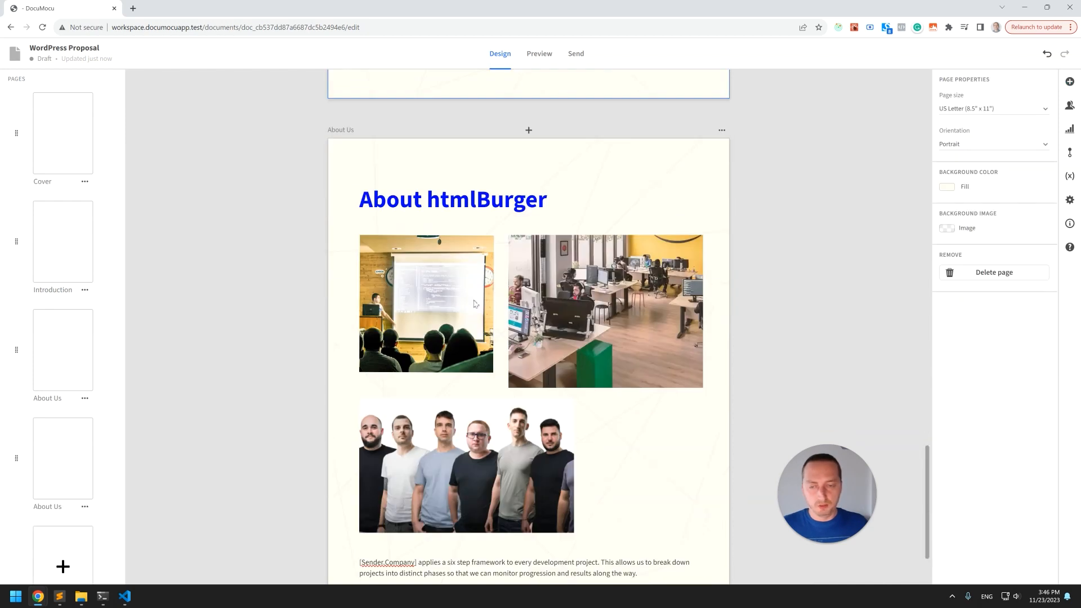
Change the duplicated page's heading to Our Approach.
click(406, 200)
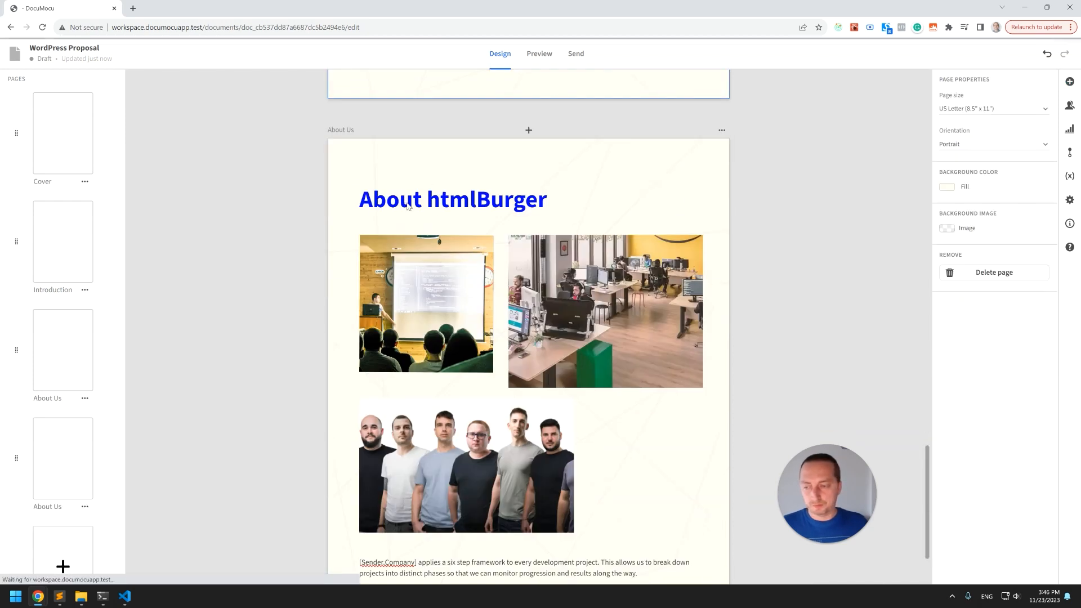
click(431, 247)
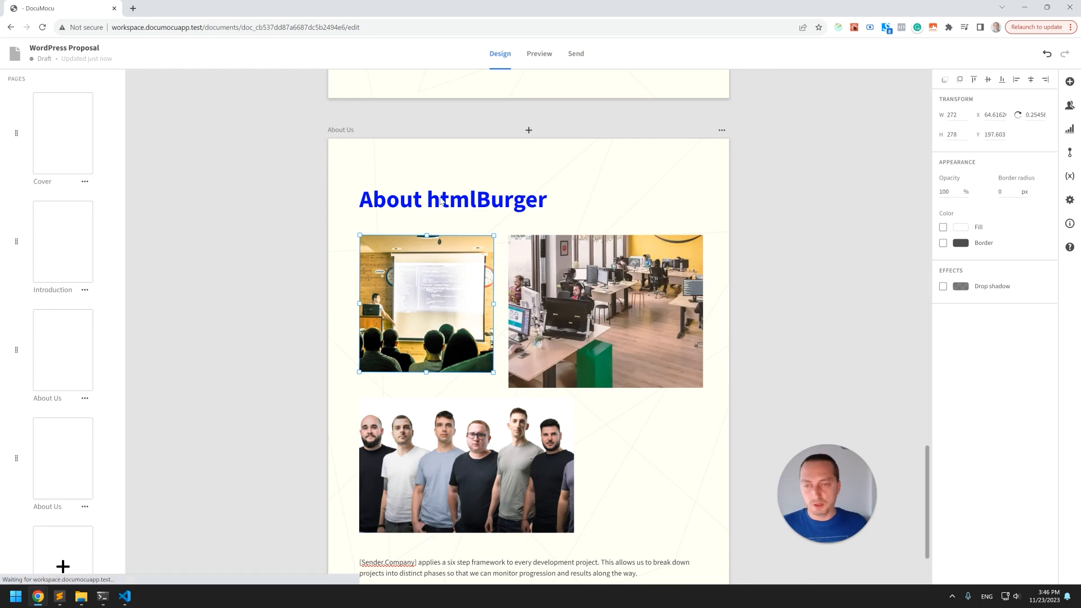
double_click(412, 195)
text(Our Approac)
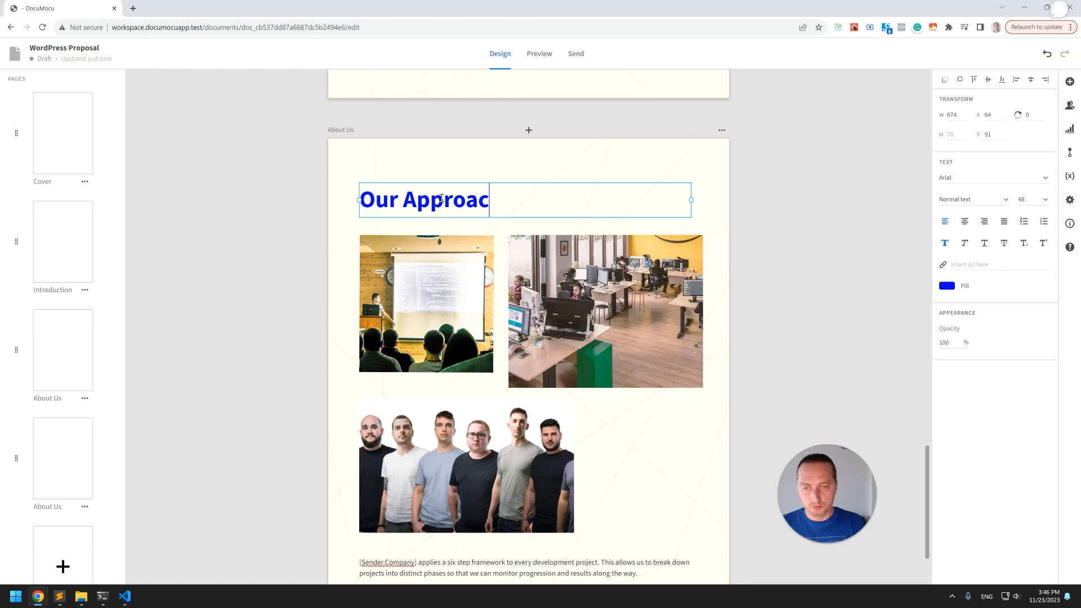
click(307, 205)
drag(485, 201, 487, 194)
Delete all three photos from the duplicated page.
click(448, 260)
shift+click(574, 280)
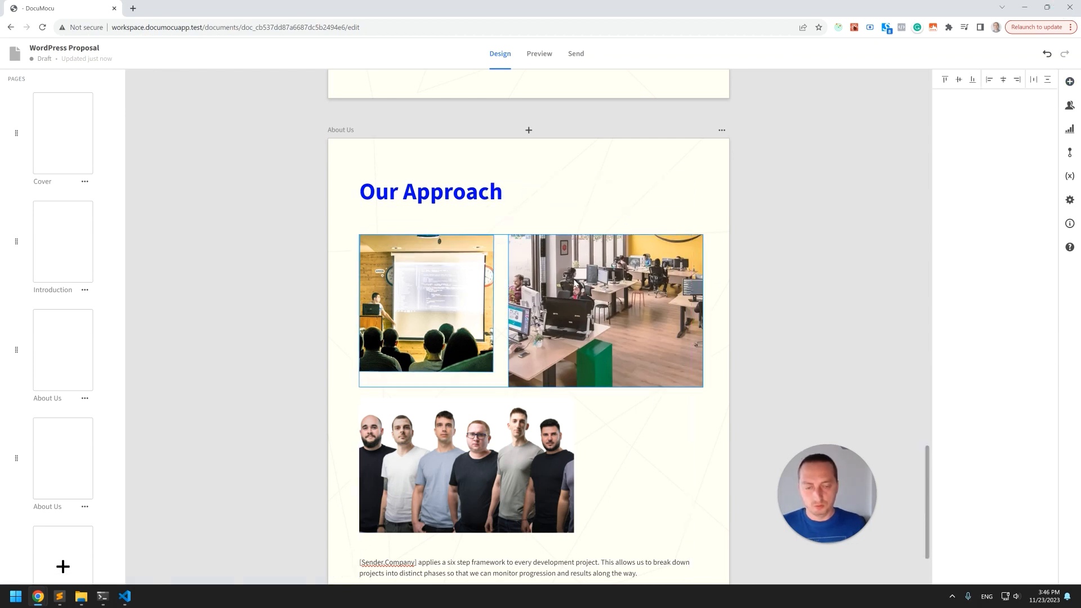
key(Delete)
click(510, 415)
key(Delete)
scroll(522, 384, down, 2)
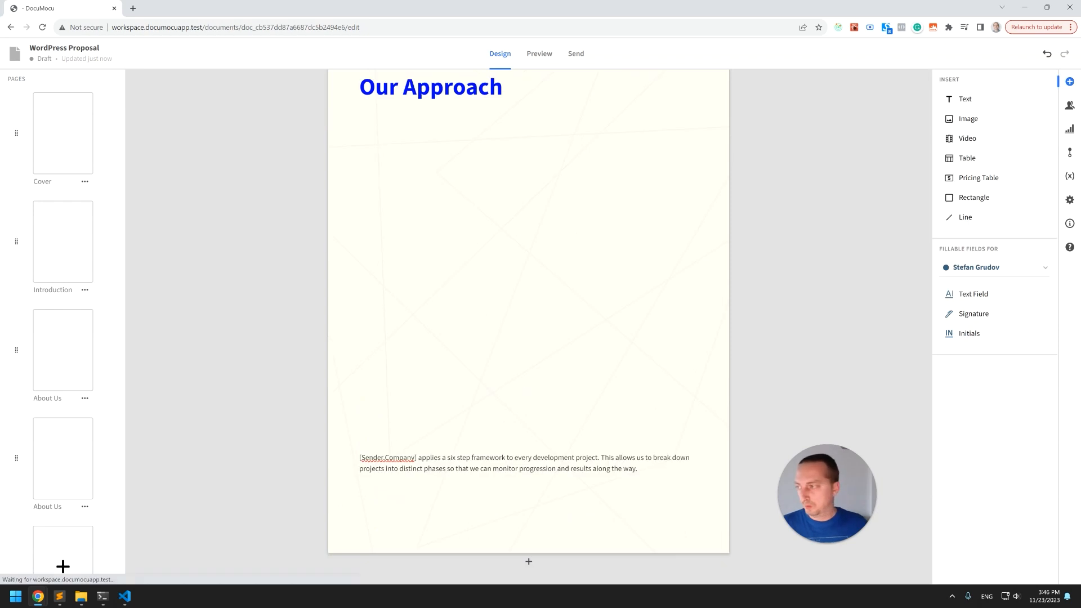
Move the framework paragraph on the duplicated page further up.
click(519, 472)
double_click(522, 469)
key(ctrl+a)
click(520, 485)
drag(527, 466, 527, 417)
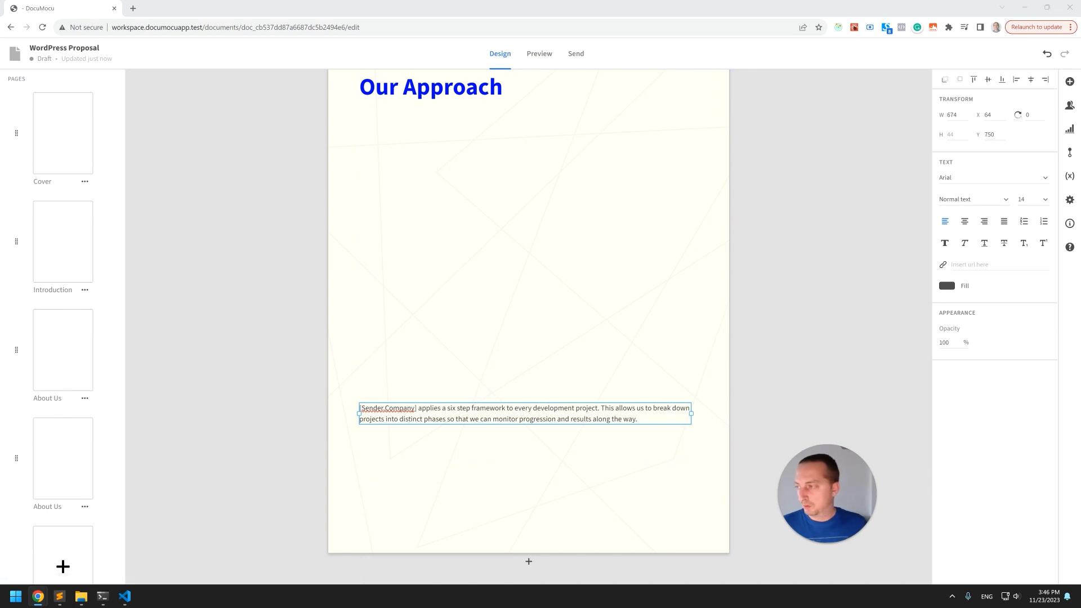
Paste the framework text as a new text block about 320 wide directly beneath the Our Approach heading.
click(466, 347)
key(ctrl+v)
drag(583, 328, 494, 145)
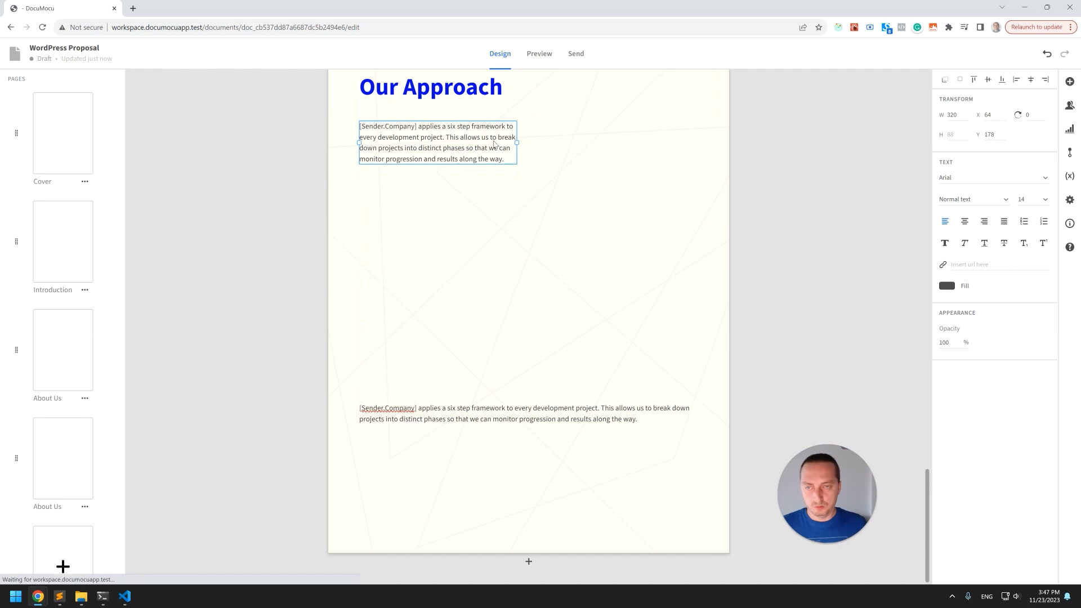
Widen the pasted framework text block under Our Approach to span the page, about 684 wide.
key(Up)
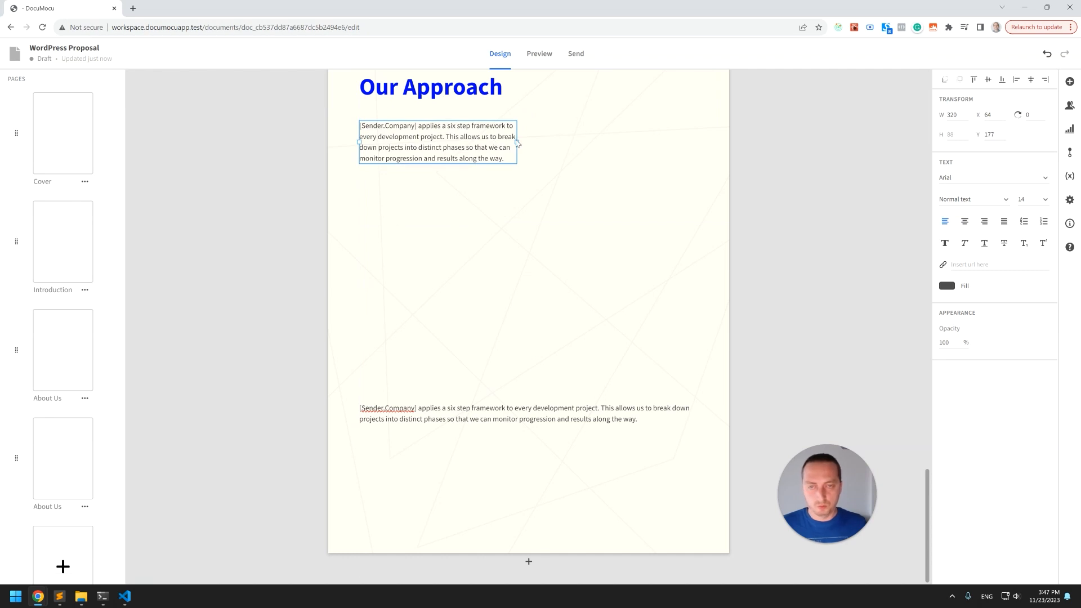
key(ctrl+a)
click(802, 161)
double_click(521, 414)
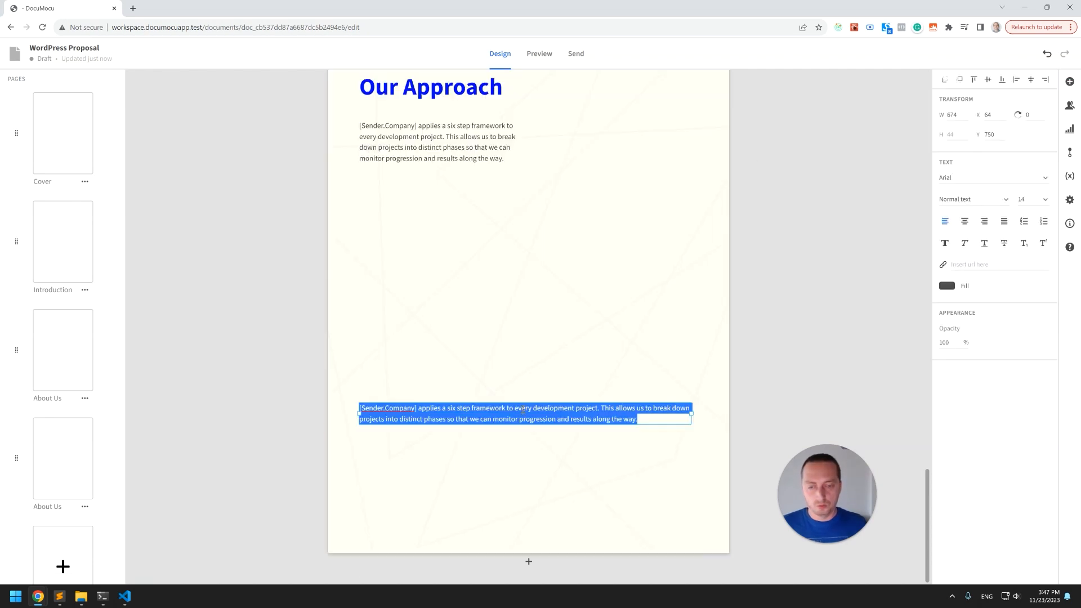
click(468, 144)
drag(516, 142, 697, 144)
click(423, 161)
scroll(423, 161, up, 2)
click(485, 248)
click(502, 240)
key(Down)
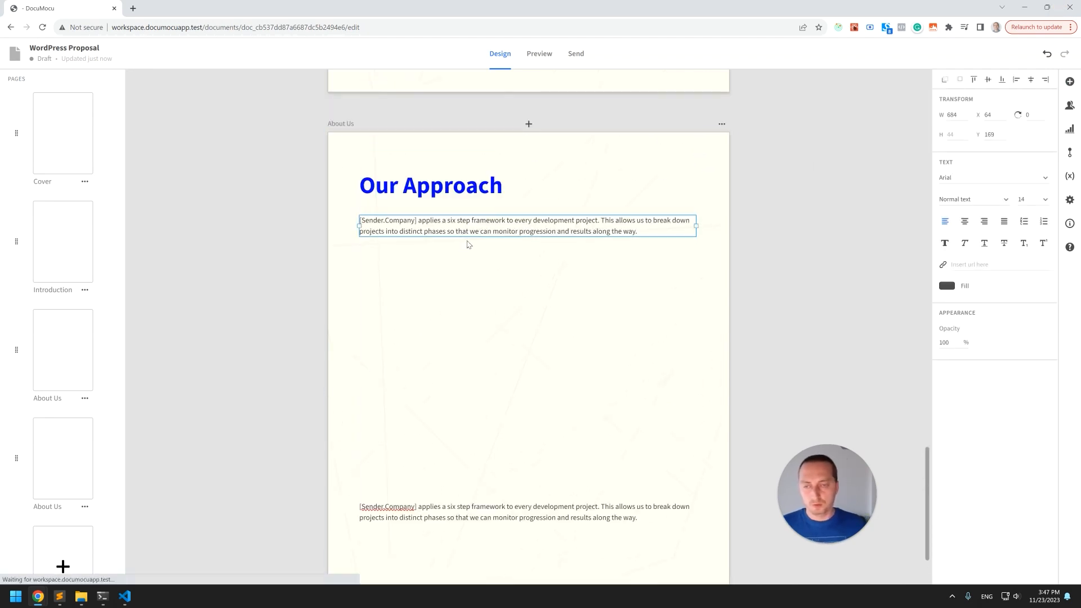
Delete the original framework paragraph lower on the page.
click(640, 270)
click(501, 515)
key(Delete)
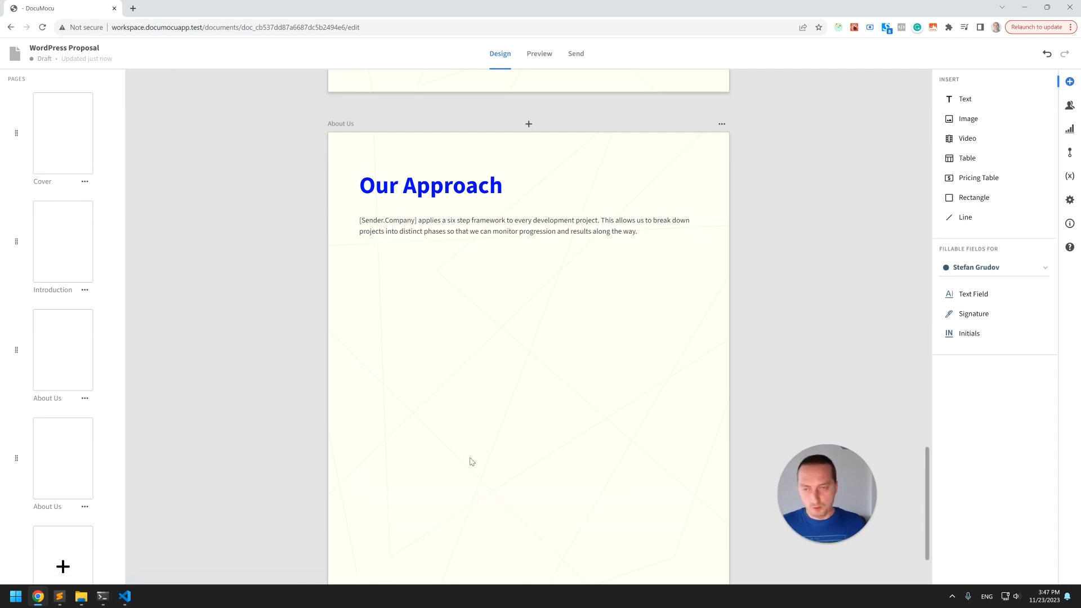
Paste a copy of the Our Approach heading lower on the page and set its font size to 30.
click(448, 192)
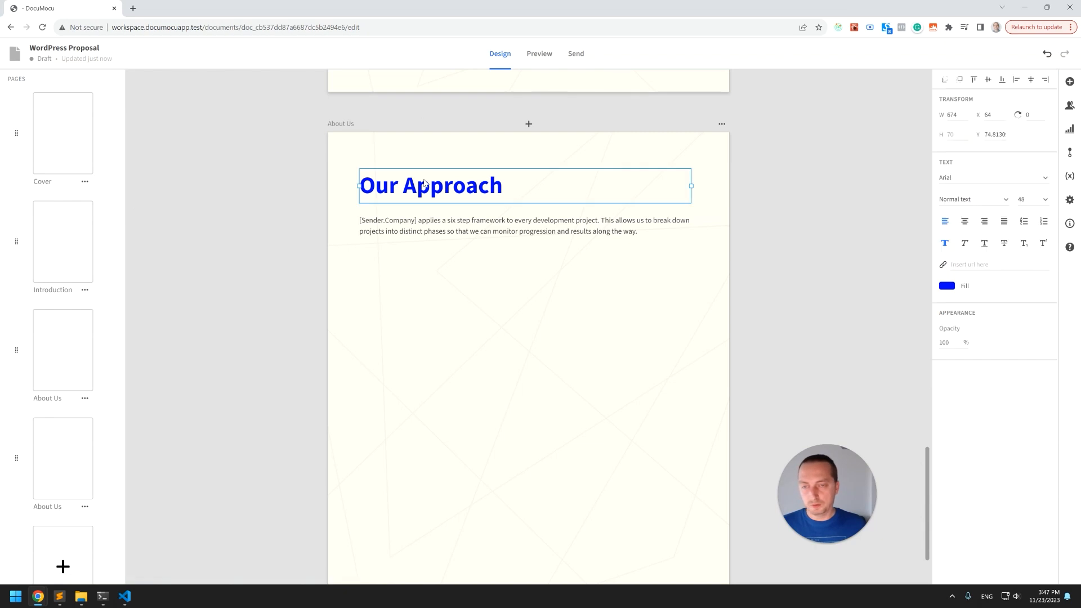
click(472, 321)
click(464, 194)
key(ctrl+v)
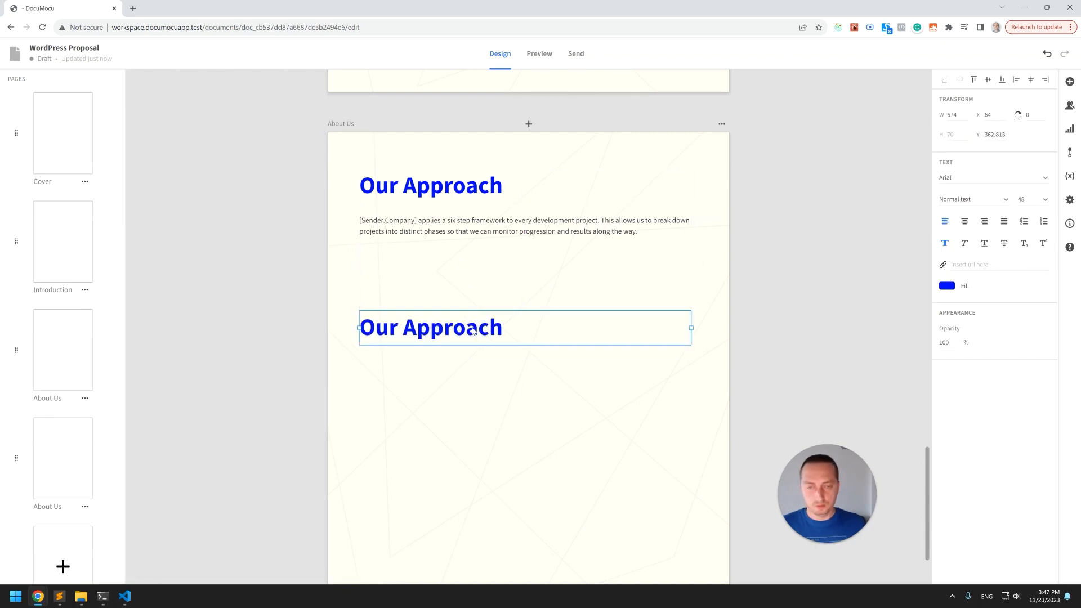
click(1046, 200)
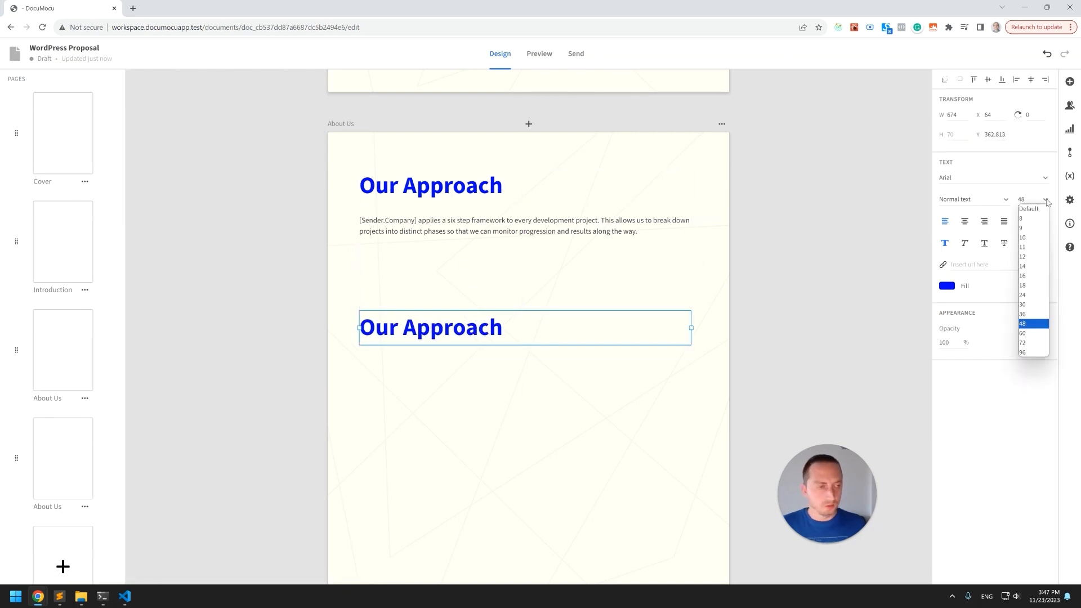
click(1031, 315)
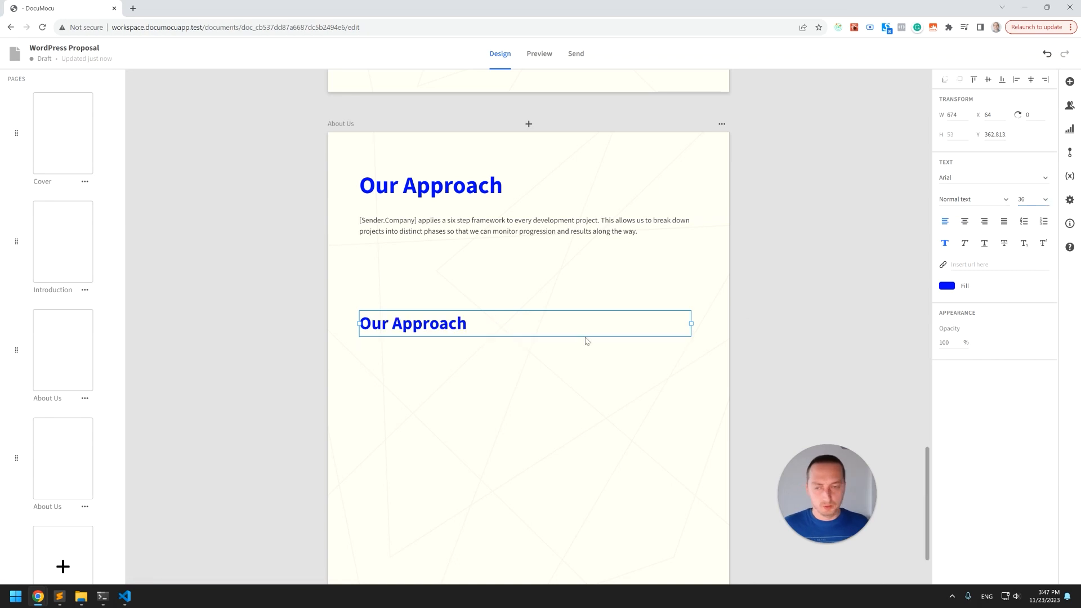
click(1045, 200)
click(1031, 304)
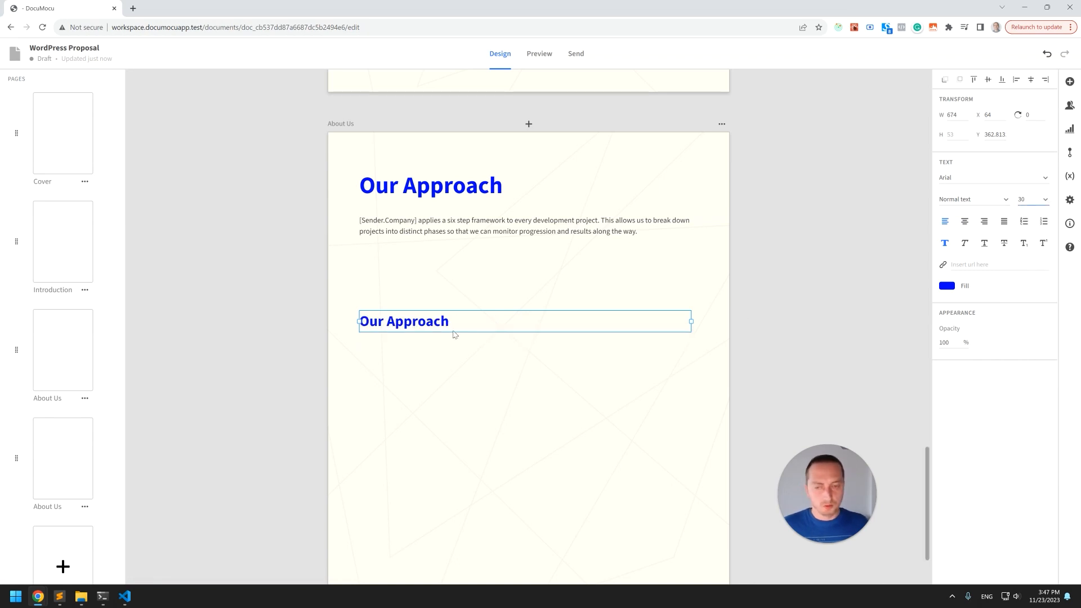
Rename the copied heading to Planing, narrow its box and indent it slightly to the right.
double_click(455, 331)
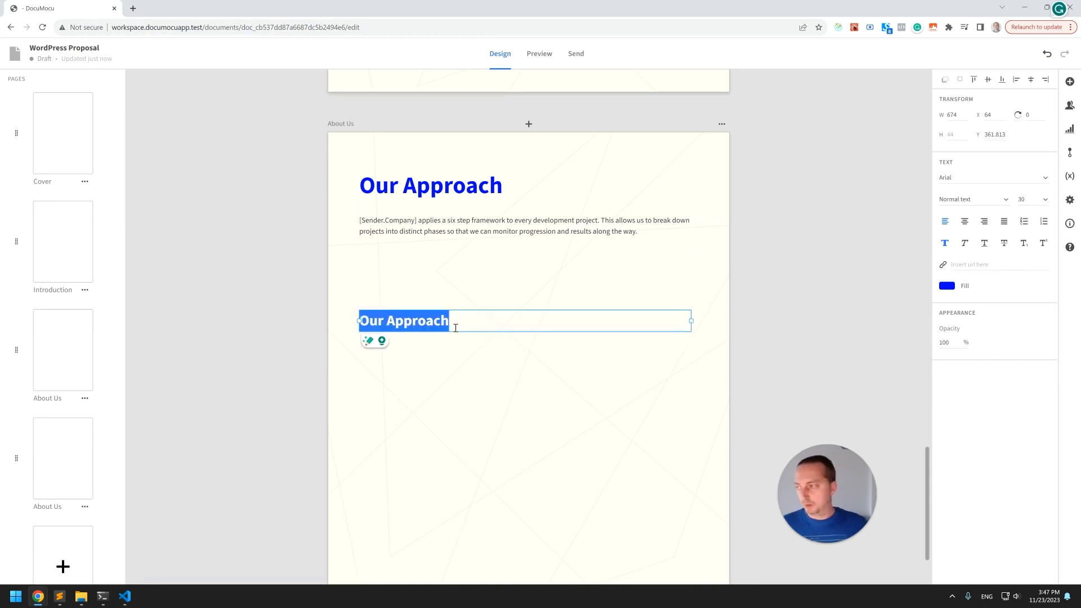
text(Planing)
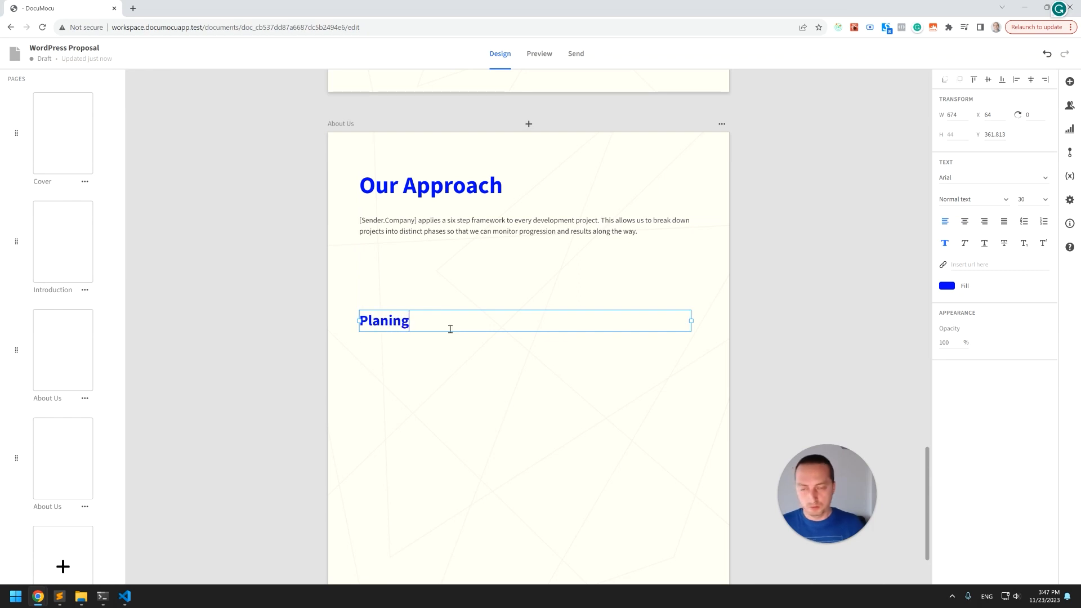
click(495, 359)
click(459, 326)
drag(691, 322, 581, 325)
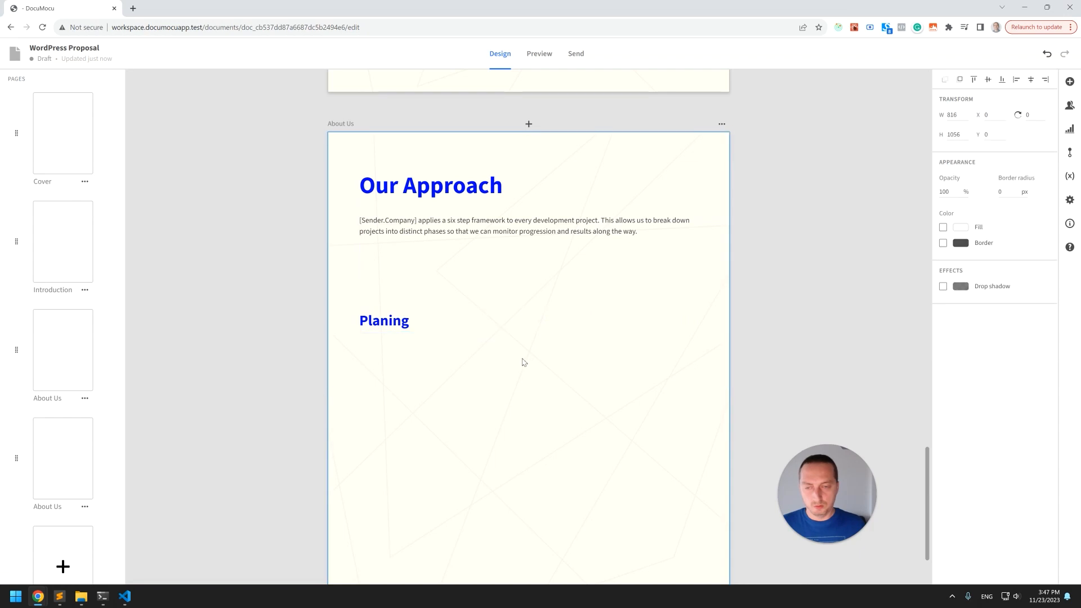
drag(383, 321, 435, 377)
Duplicate the Planing heading below it and rename the copy Design and Samples.
click(450, 358)
click(436, 323)
key(ctrl+c)
click(467, 371)
key(ctrl+v)
double_click(436, 377)
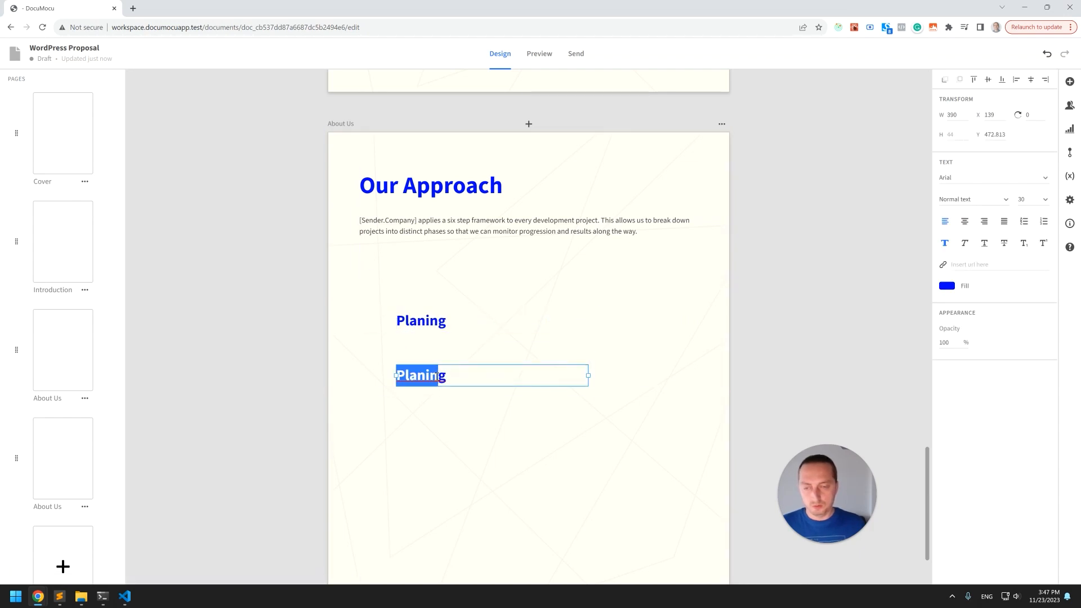
text(Design)
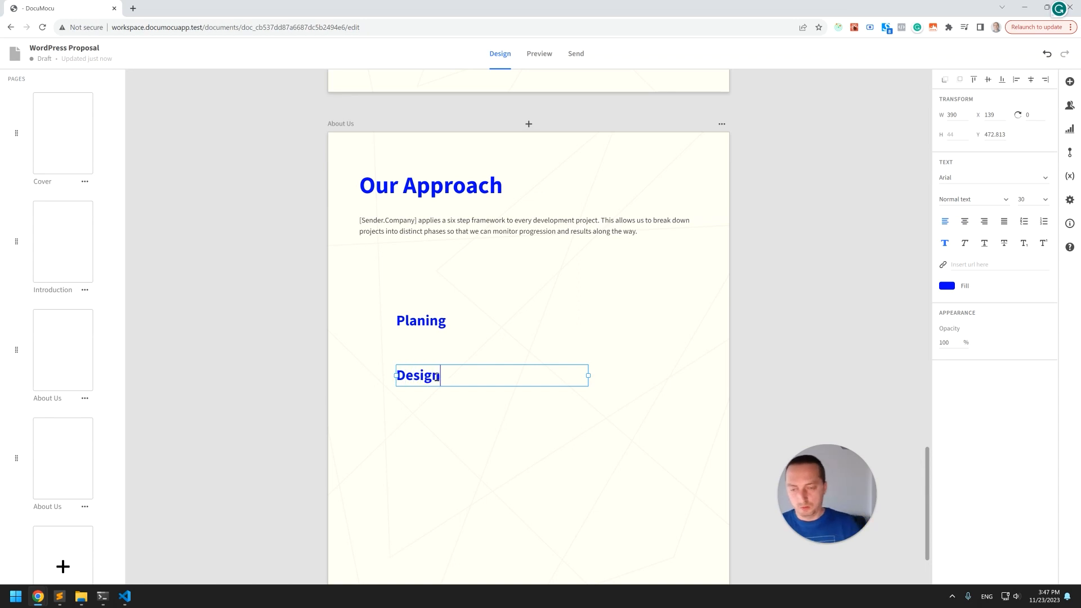
Duplicate the heading again, place it below Design and Samples and rename it Build.
click(472, 408)
click(490, 381)
key(ctrl+c)
click(501, 412)
key(ctrl+v)
drag(500, 382, 504, 447)
drag(398, 430, 500, 430)
double_click(501, 430)
key(ctrl+a)
text(Build)
Duplicate the Build heading, place it below and rename it Test & Train.
click(449, 458)
click(424, 433)
key(ctrl+c)
click(457, 464)
key(ctrl+v)
drag(431, 431, 431, 474)
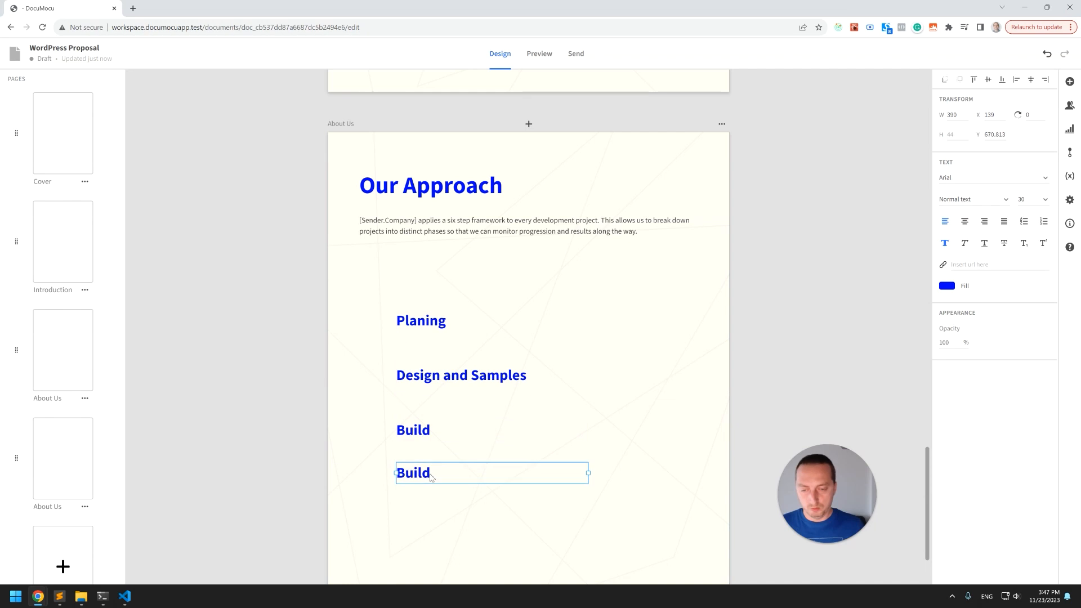
double_click(432, 474)
text(Test & Train)
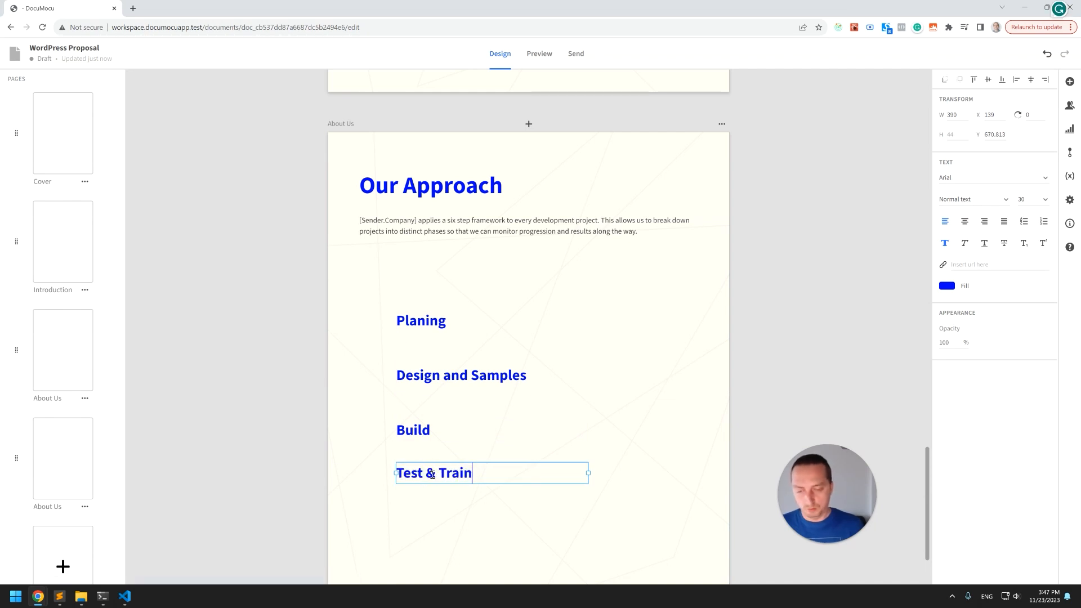
Move the Test & Train heading further down the page.
click(492, 490)
scroll(514, 342, down, 2)
click(443, 376)
drag(442, 376, 443, 407)
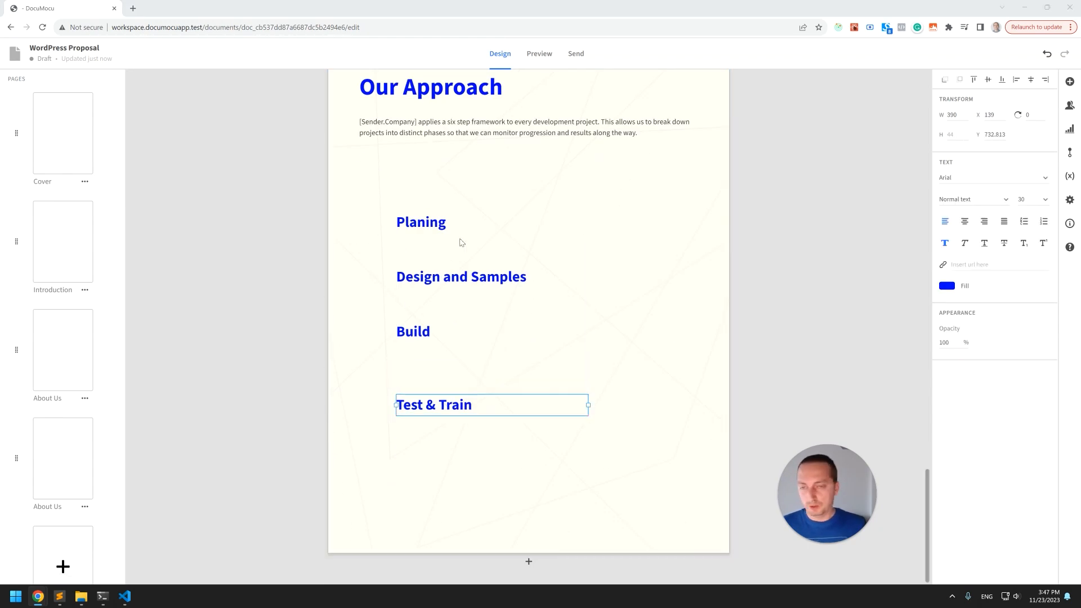
Paste the planning-phase description beneath the Planing heading and widen it to about 599.
click(464, 232)
key(ctrl+v)
click(411, 330)
shift+click(421, 407)
drag(421, 408, 421, 462)
drag(434, 281, 435, 332)
drag(542, 349, 489, 288)
drag(553, 273, 691, 269)
drag(477, 255, 477, 254)
key(shift+Down)
key(shift+Down)
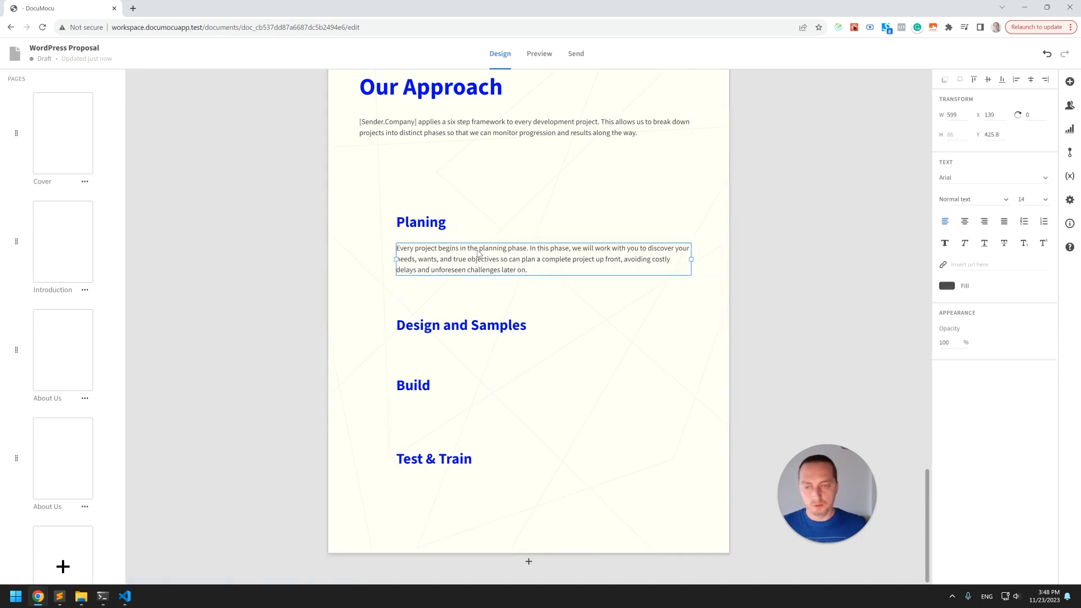
Position the Design and Samples heading just below the planning description.
drag(460, 332, 479, 296)
key(shift+Down)
key(shift+Down)
key(shift+Down)
key(shift+Down)
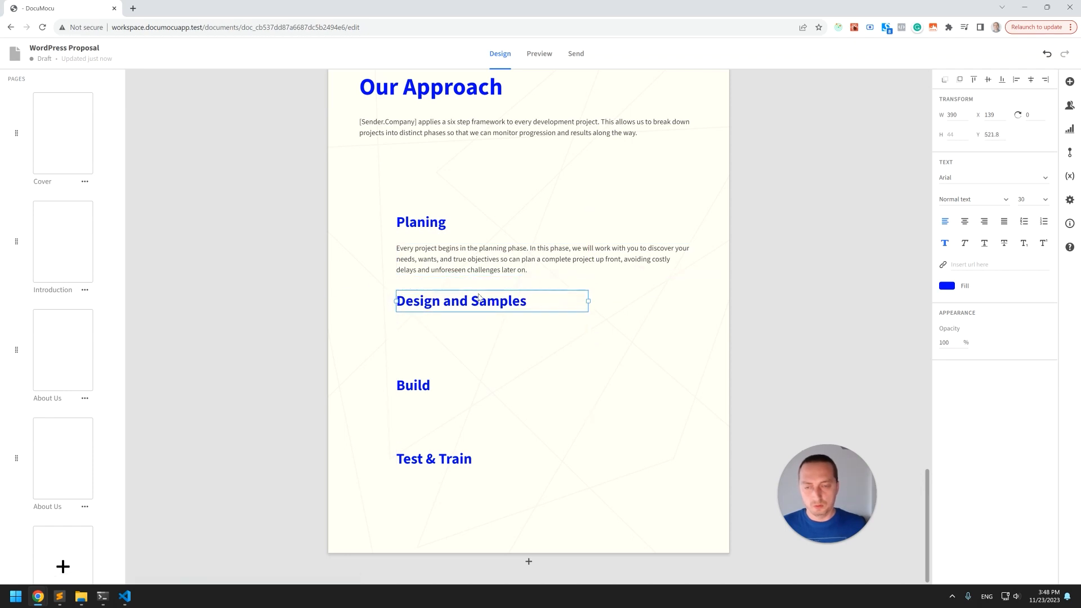
Paste the design-phase description beneath the Design and Samples heading and widen it to the text column.
click(554, 435)
key(ctrl+v)
drag(498, 346, 448, 357)
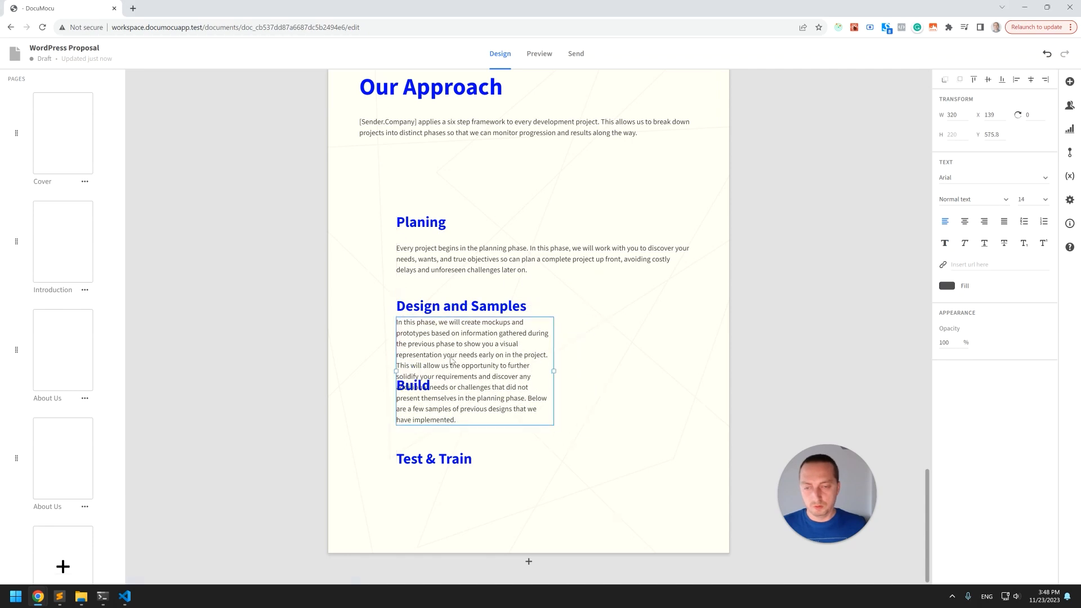
drag(554, 371, 694, 367)
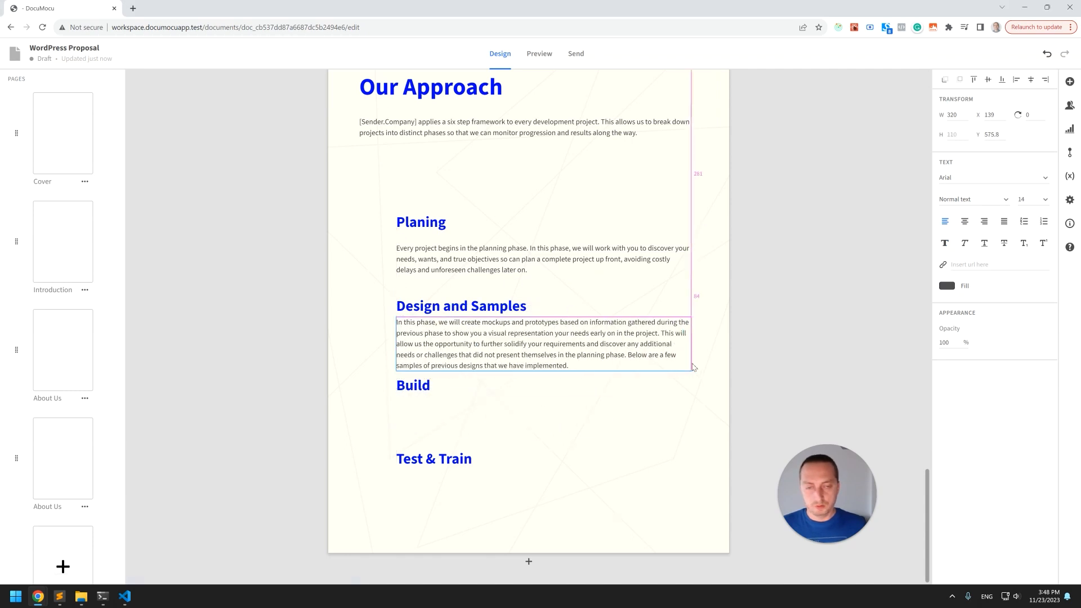
key(shift+Down)
key(shift+Down)
Position the Build heading just below the design description.
click(614, 425)
click(422, 394)
drag(423, 394, 434, 404)
key(shift+Down)
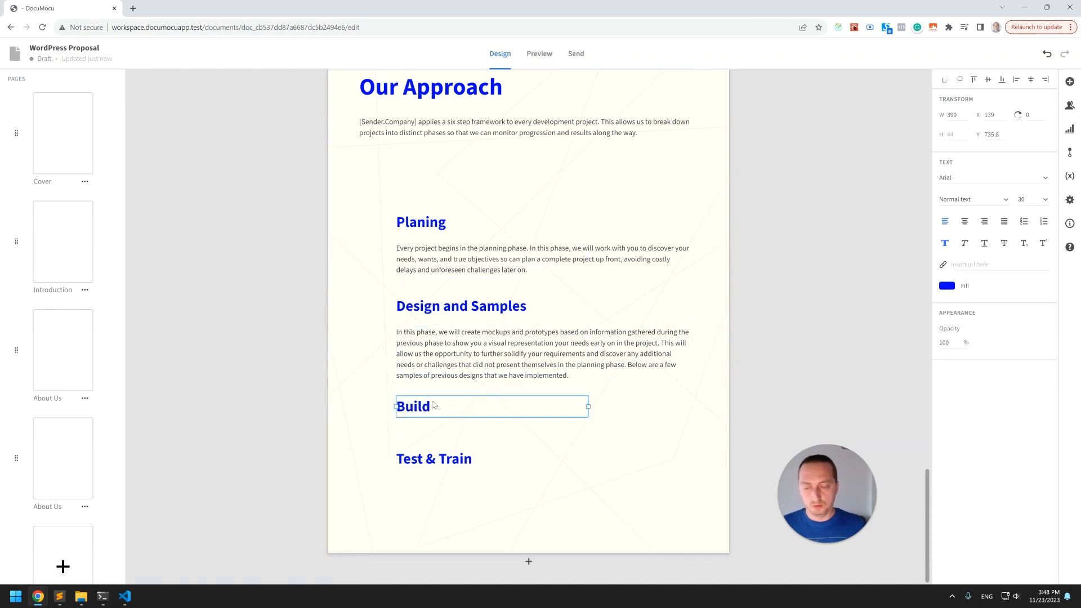
Shift the Planing, Design and Samples and Build blocks upward together.
shift+click(465, 368)
shift+click(475, 313)
key(shift+Up)
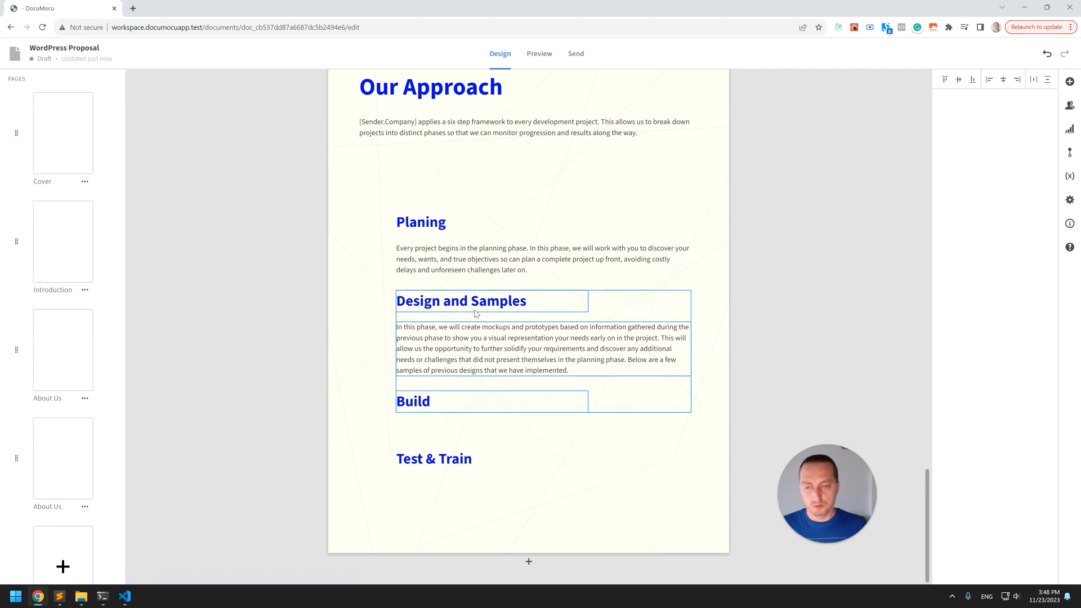
shift+click(477, 272)
shift+click(433, 228)
key(shift+Up)
key(shift+Up)
key(shift+Up)
key(shift+Up)
key(shift+Up)
key(shift+Up)
key(shift+Up)
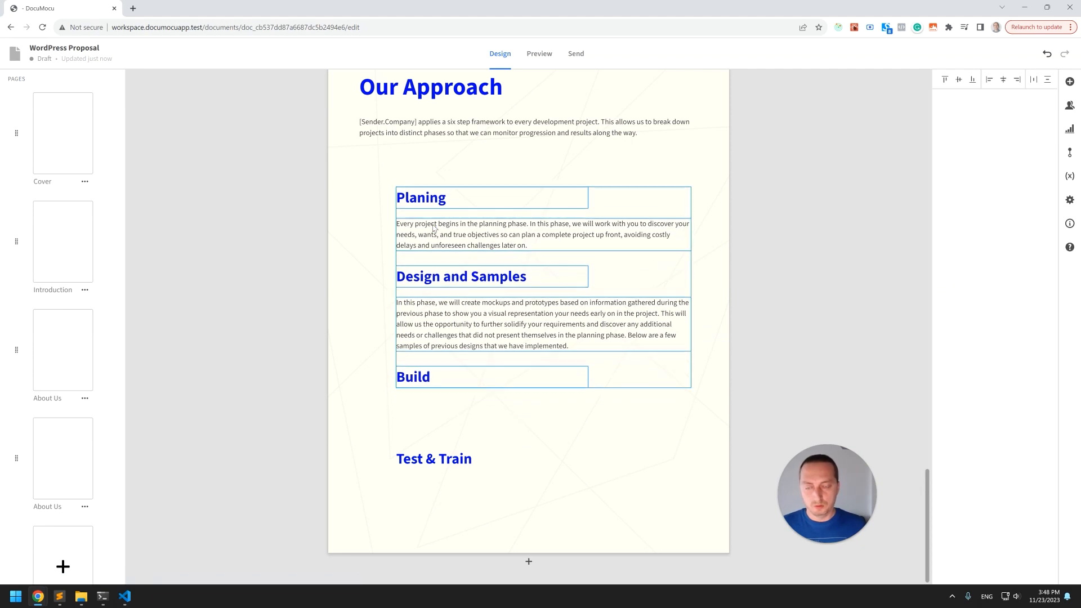
key(shift+Up)
click(276, 322)
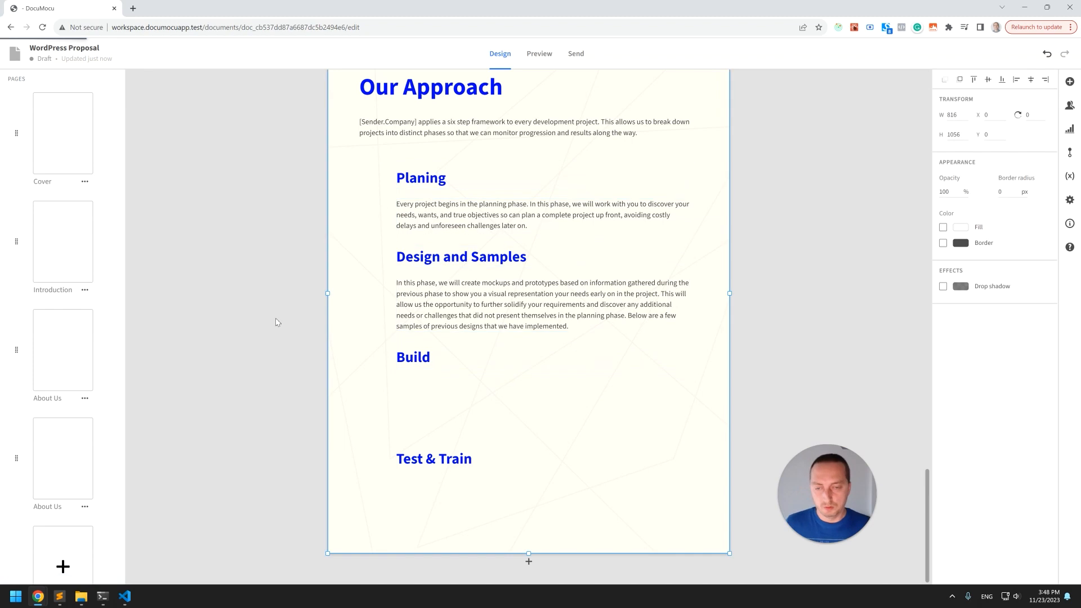
Paste the build-phase description beneath the Build heading and widen it to the text column.
click(499, 412)
key(ctrl+v)
drag(506, 324, 453, 382)
key(shift+Down)
key(shift+Down)
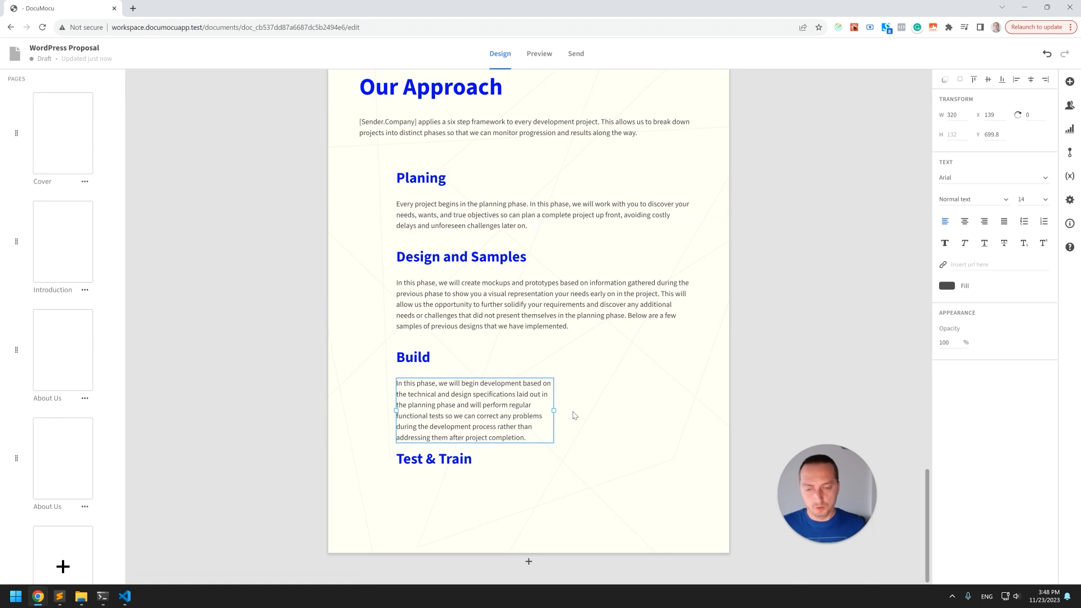
drag(558, 412, 695, 410)
Position the Test & Train heading just below the build description.
click(456, 452)
drag(456, 462, 456, 435)
key(shift+Down)
key(shift+Down)
key(shift+Down)
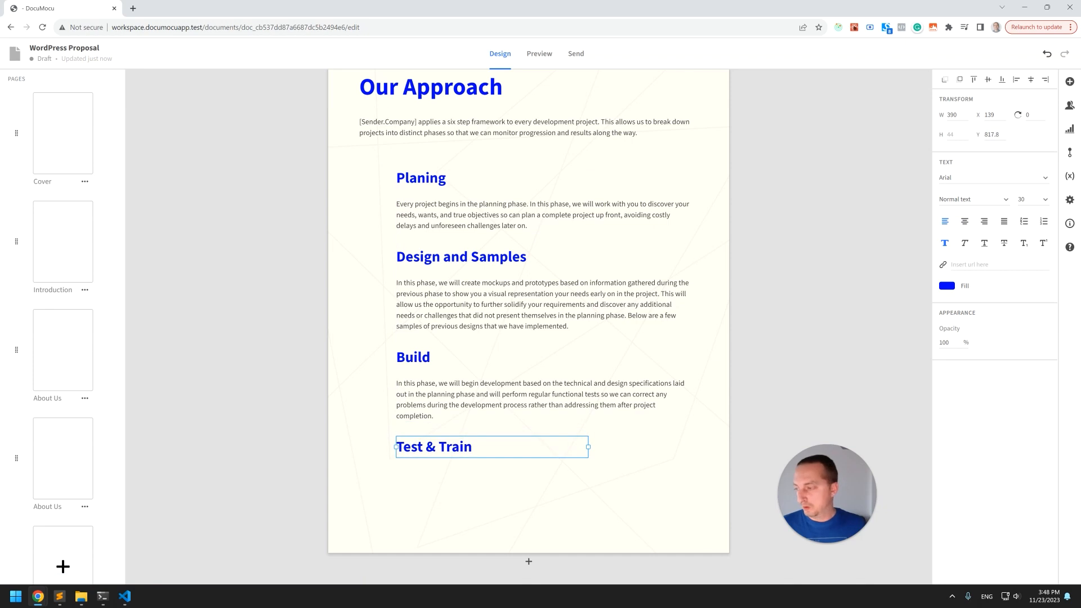
Paste the test-and-train description beneath the Test & Train heading and widen it to the text column.
key(ctrl+v)
drag(513, 398, 458, 561)
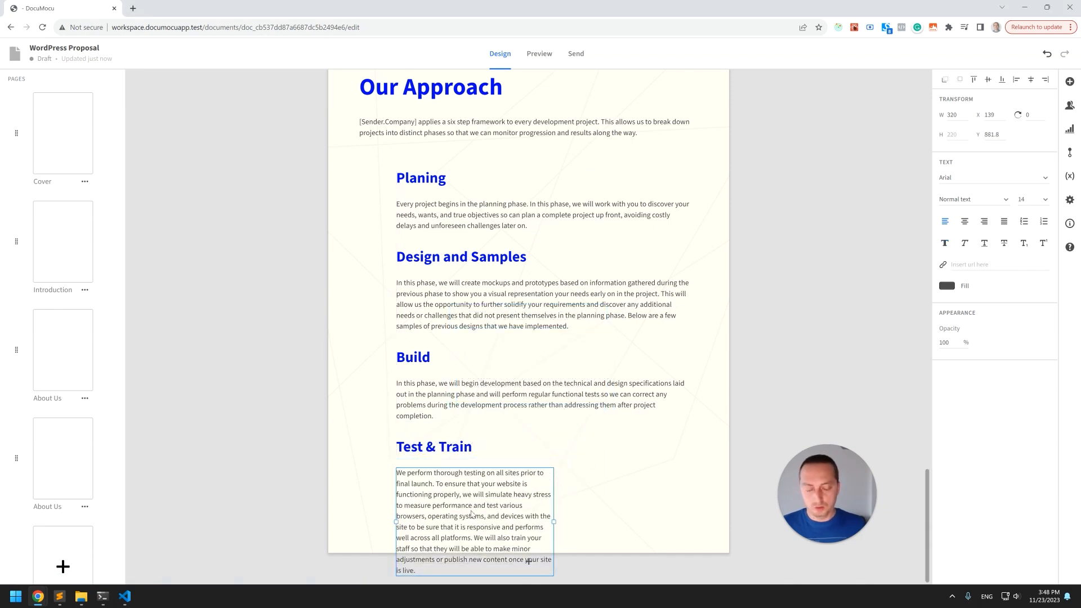
drag(552, 522, 698, 513)
click(826, 344)
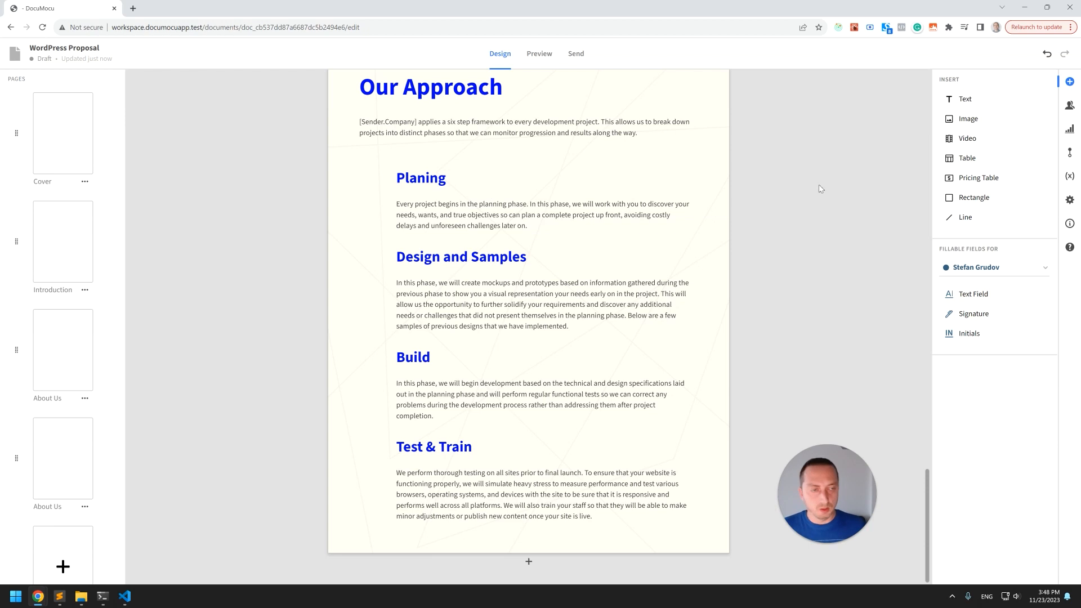
Insert a rectangle, size it 64 by 64 and place it left of the Planing heading.
drag(980, 197, 369, 203)
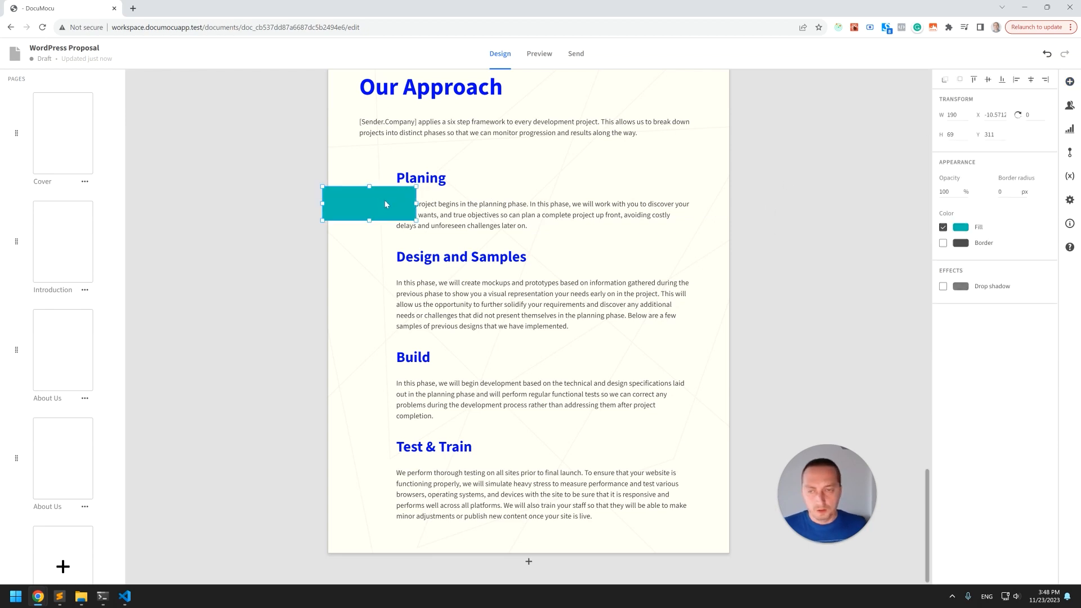
drag(967, 115, 930, 119)
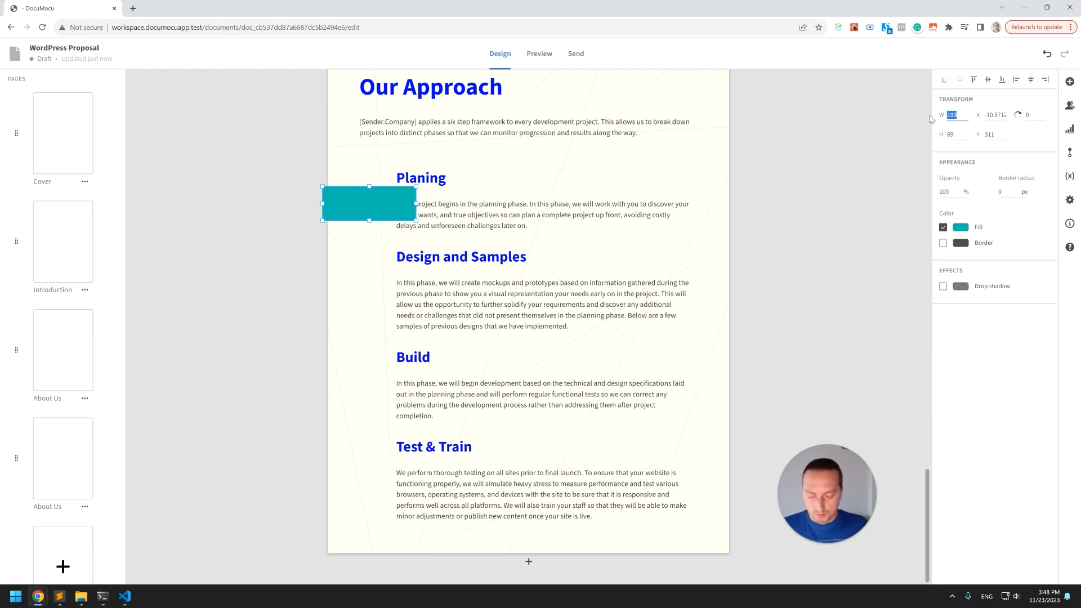
text(64)
key(Tab)
text(64)
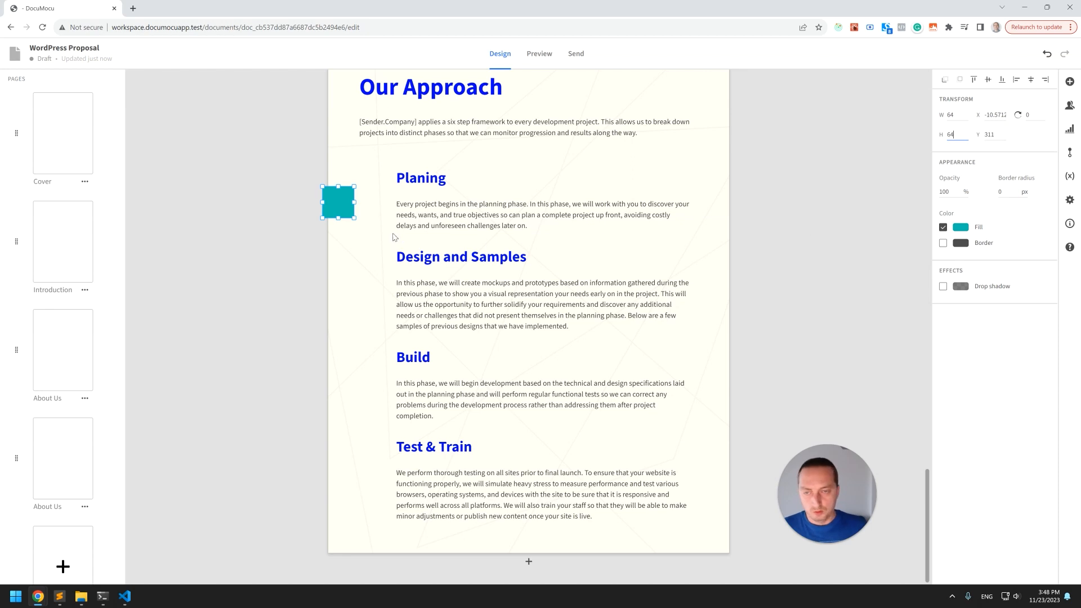
drag(347, 216, 381, 198)
Round the square into a circle by setting its border radius to 1900 px.
click(1013, 192)
text(1999)
click(818, 210)
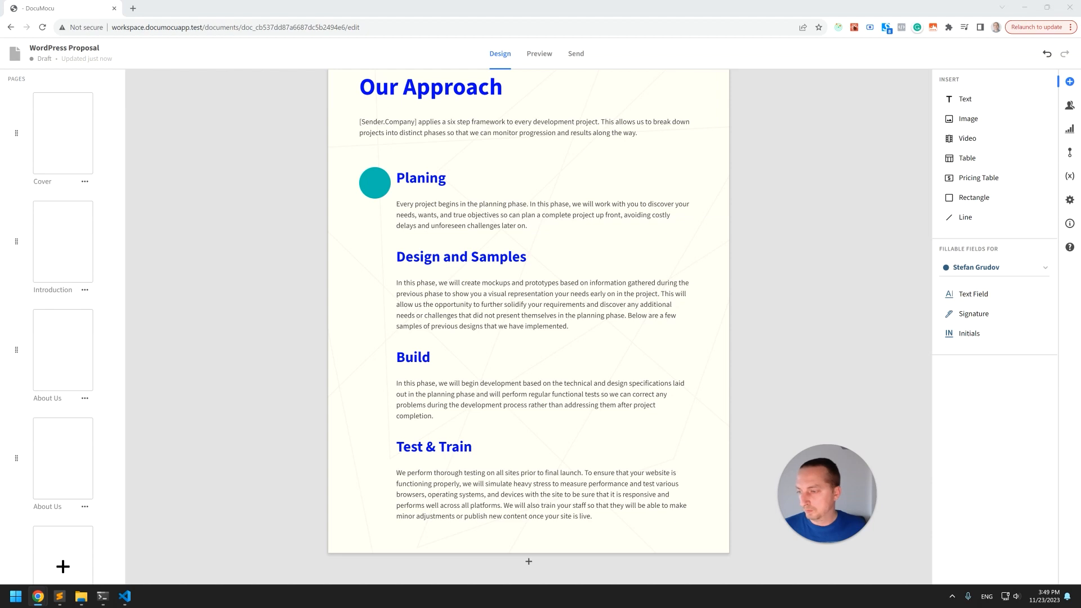
Set the circle's fill to the pasted yellow colour.
click(385, 184)
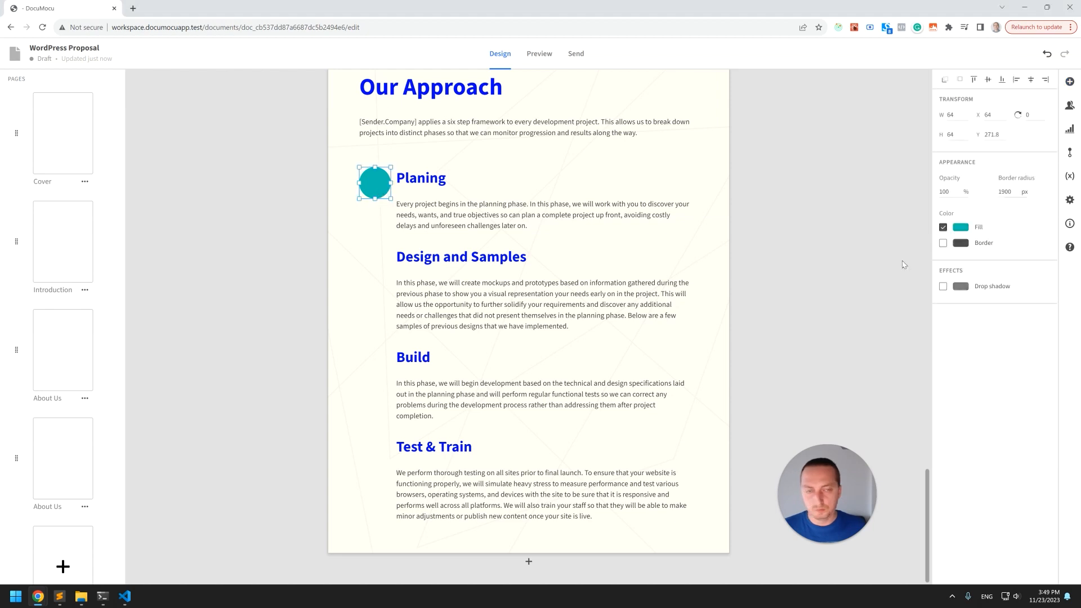
click(962, 228)
key(ctrl+v)
click(795, 325)
click(517, 164)
click(381, 190)
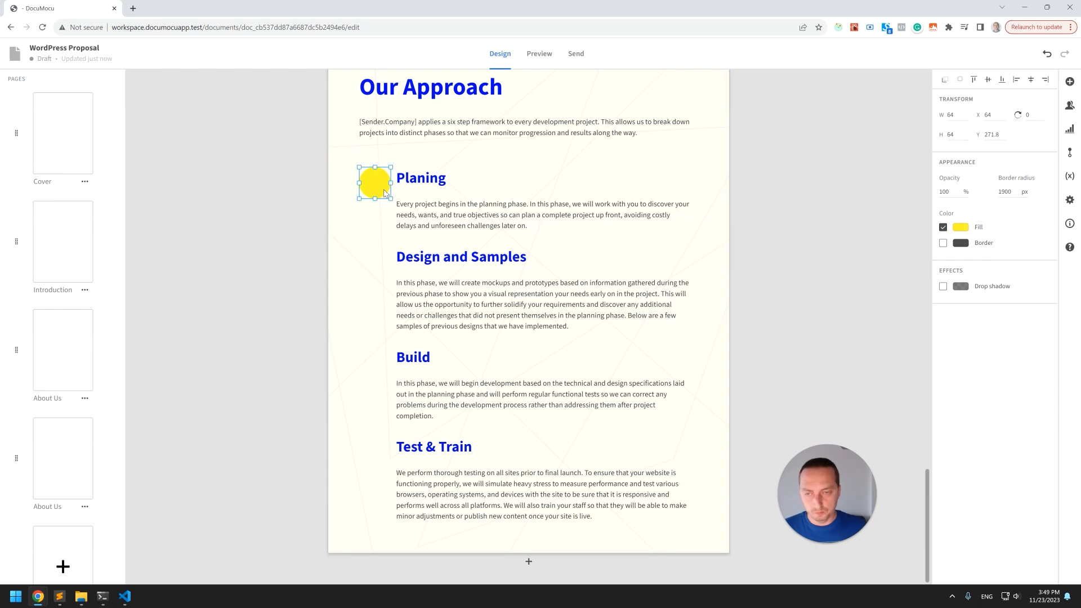
Paste copies of the yellow circle beside the Design and Samples, Build and Test & Train headings.
key(ctrl+v)
drag(383, 190, 384, 457)
key(ctrl+v)
key(ctrl+v)
Add a number 1 label, 30 px wide, centred in black on the first circle.
click(475, 186)
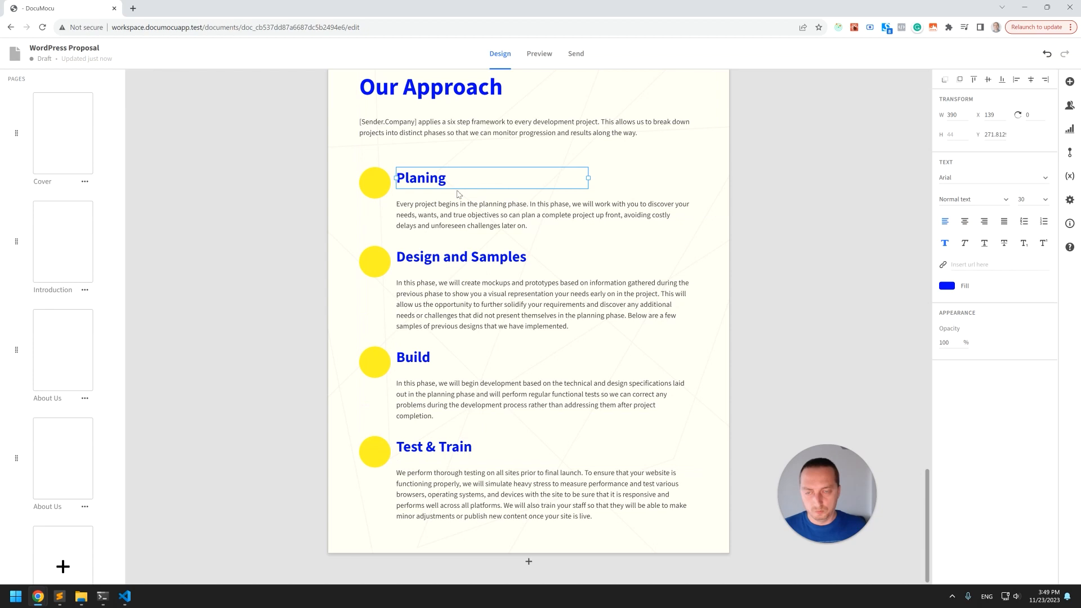
key(ctrl+v)
drag(428, 182, 393, 181)
double_click(392, 181)
text(1)
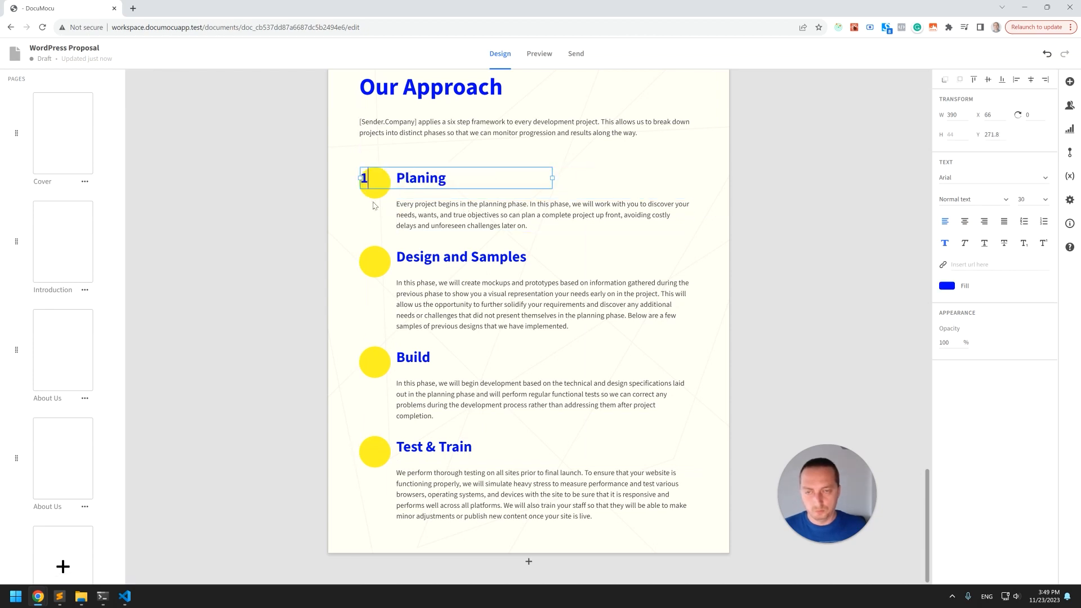
drag(552, 178, 375, 178)
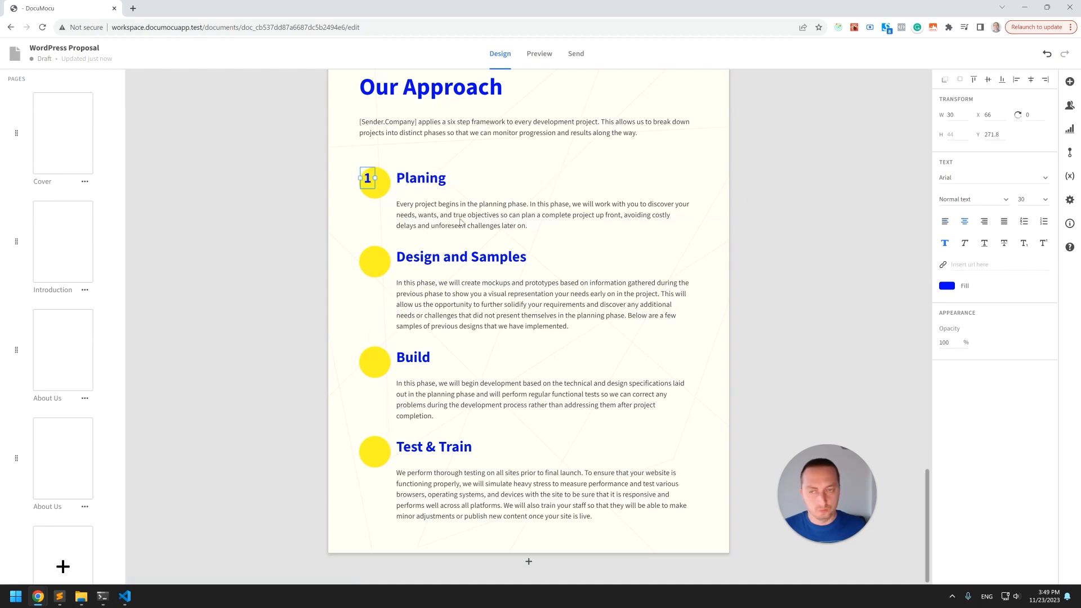
shift+click(386, 186)
click(958, 79)
click(1003, 79)
click(375, 184)
click(946, 286)
click(875, 251)
click(783, 359)
click(319, 158)
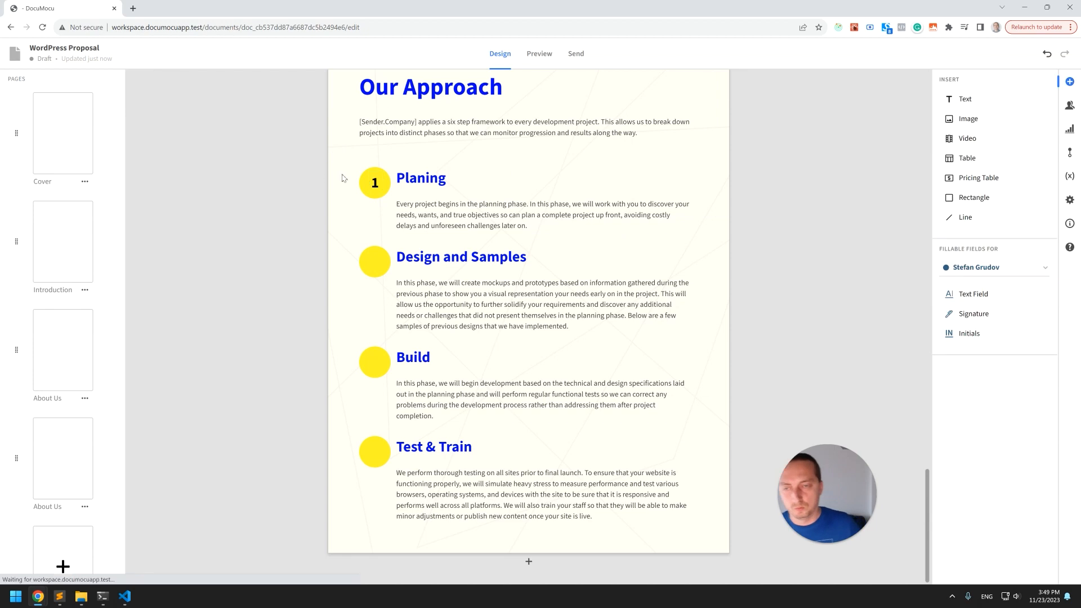
Add a number 2 label and centre it on the second circle.
click(375, 183)
click(387, 229)
click(375, 183)
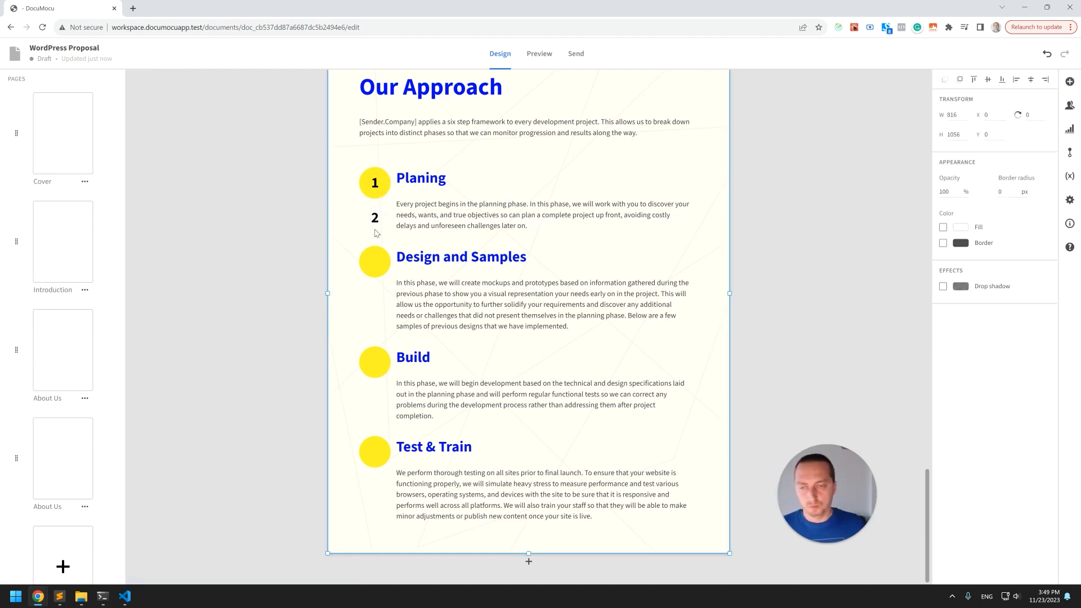
shift+click(374, 258)
click(972, 81)
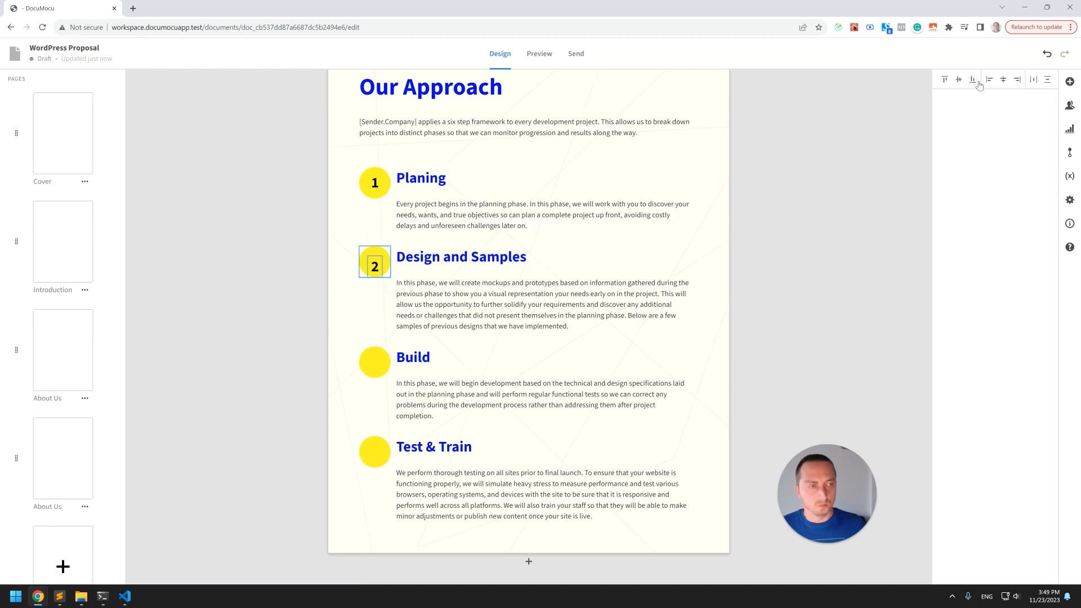
click(960, 81)
click(784, 234)
Add number 3 and 4 labels and centre them on the third and fourth circles.
click(381, 261)
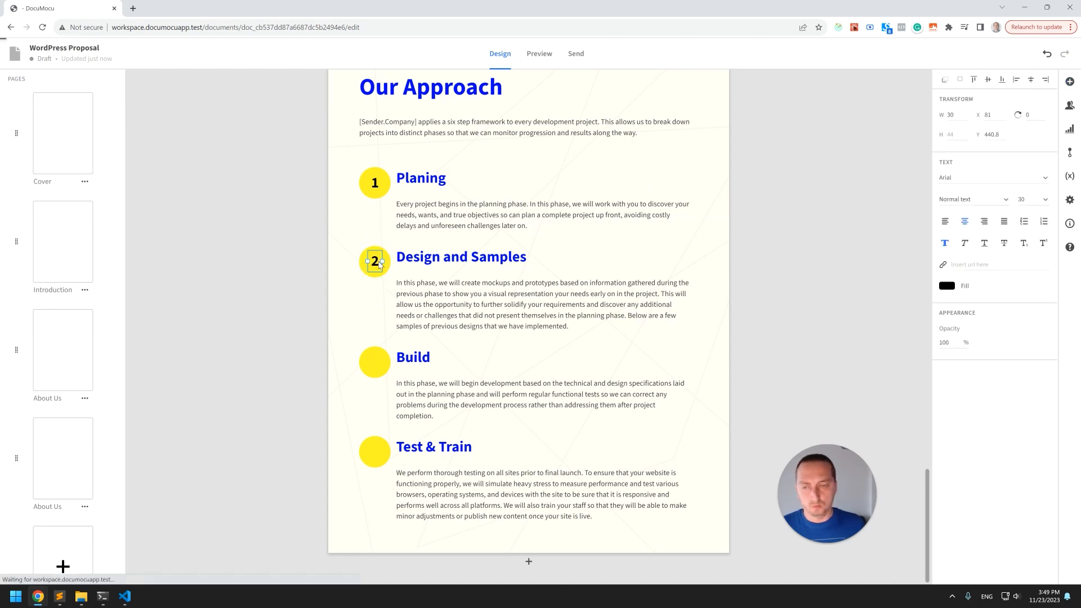
drag(376, 265, 378, 314)
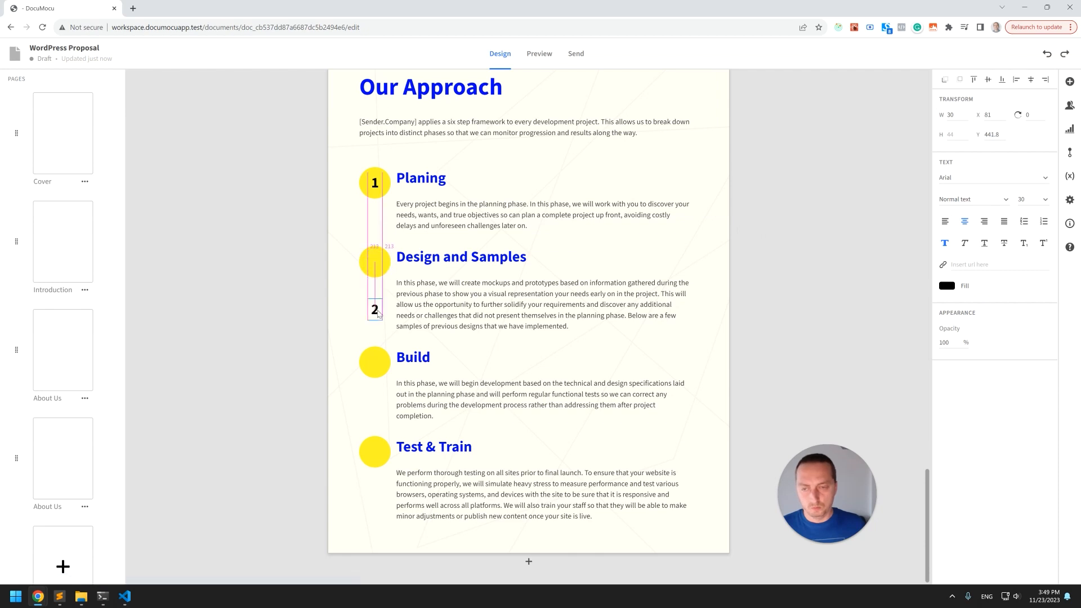
click(380, 310)
key(ctrl+v)
drag(377, 265, 381, 317)
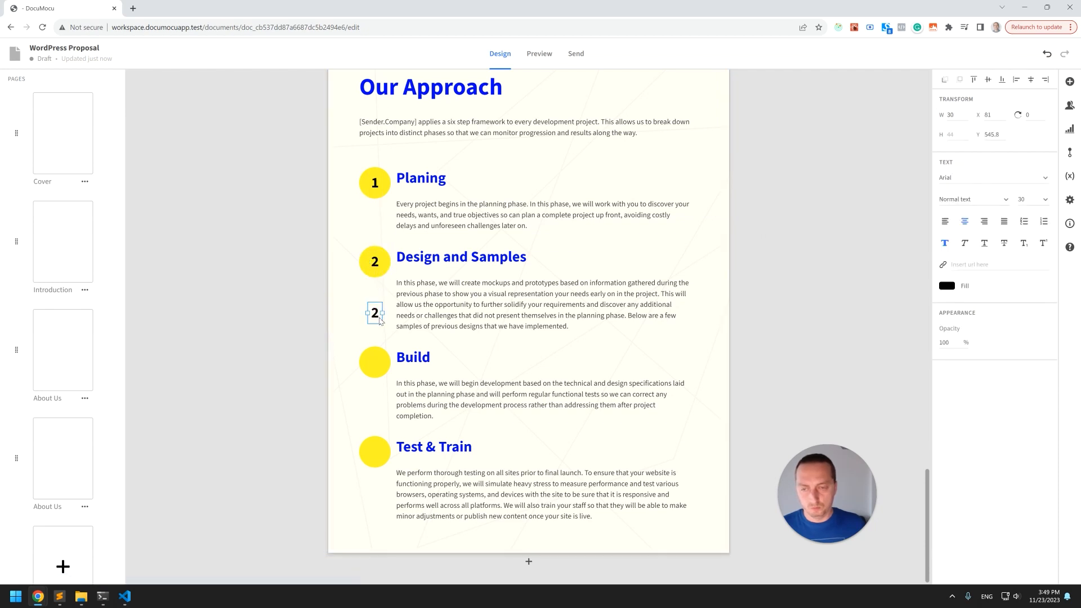
text(3)
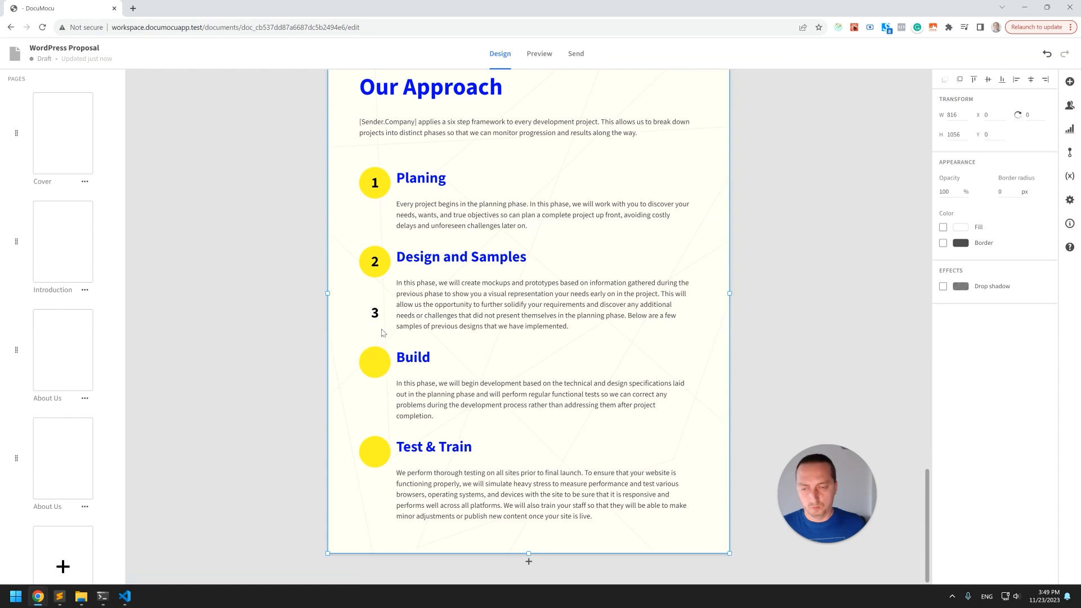
drag(379, 358, 373, 412)
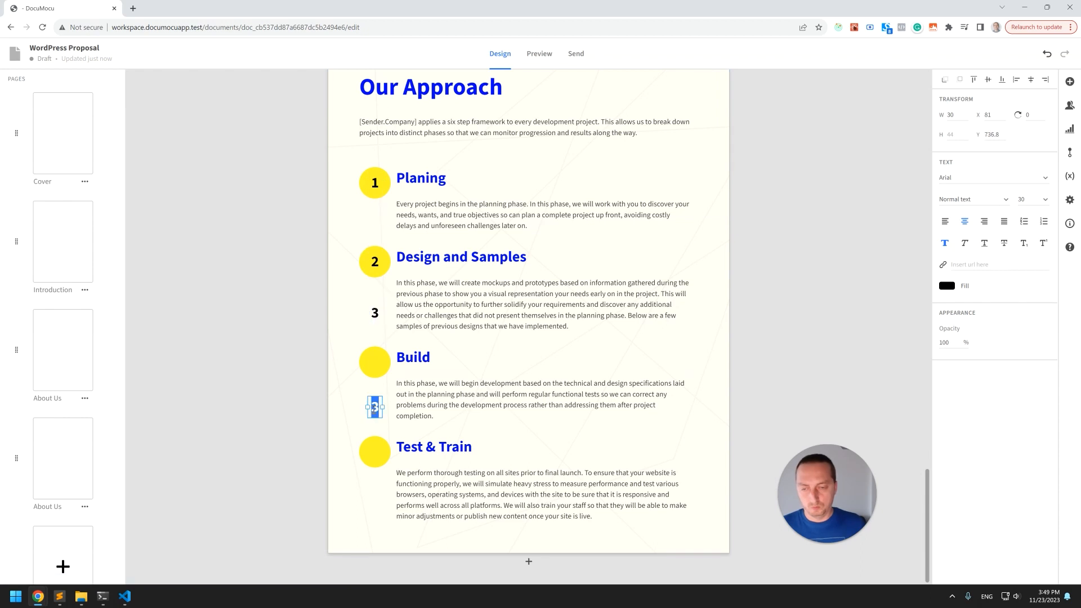
shift+click(374, 453)
click(971, 80)
click(959, 81)
click(379, 316)
shift+click(375, 362)
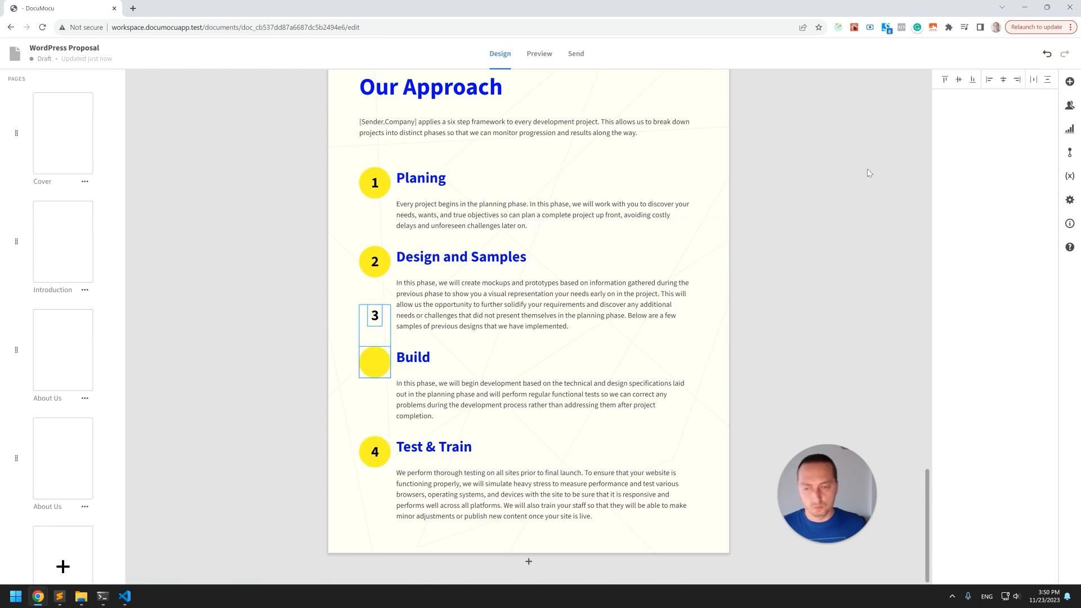
Align each numbered circle vertically with its phase heading.
click(809, 259)
click(378, 183)
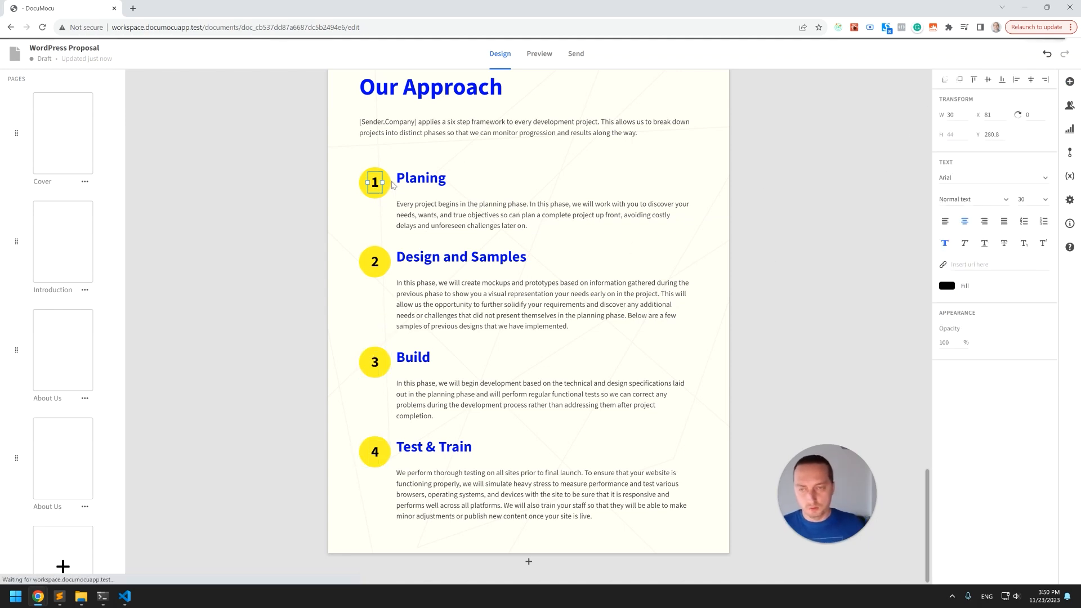
shift+click(390, 188)
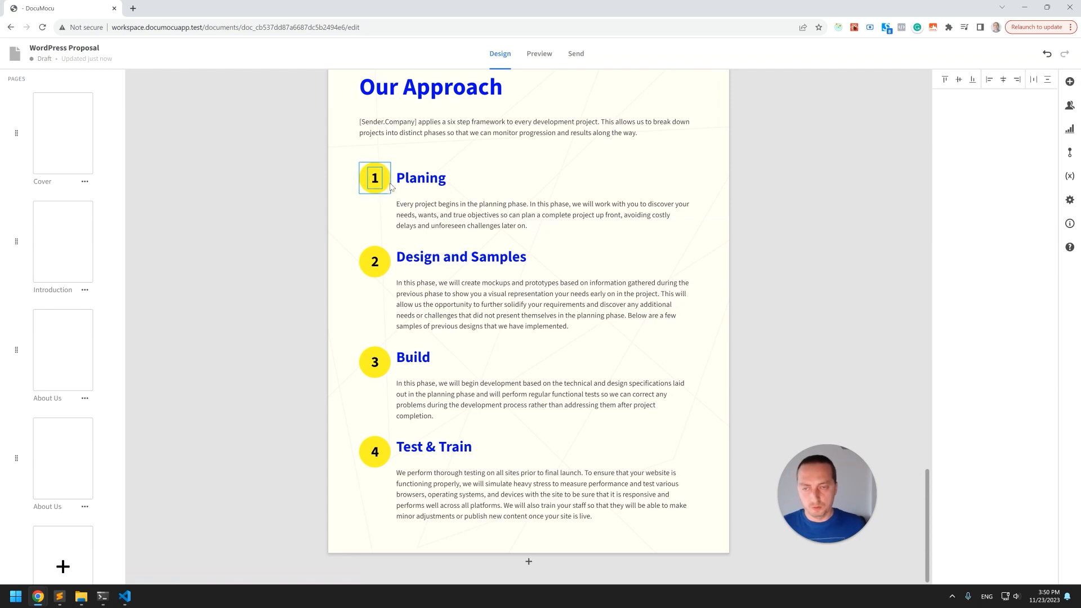
key(Escape)
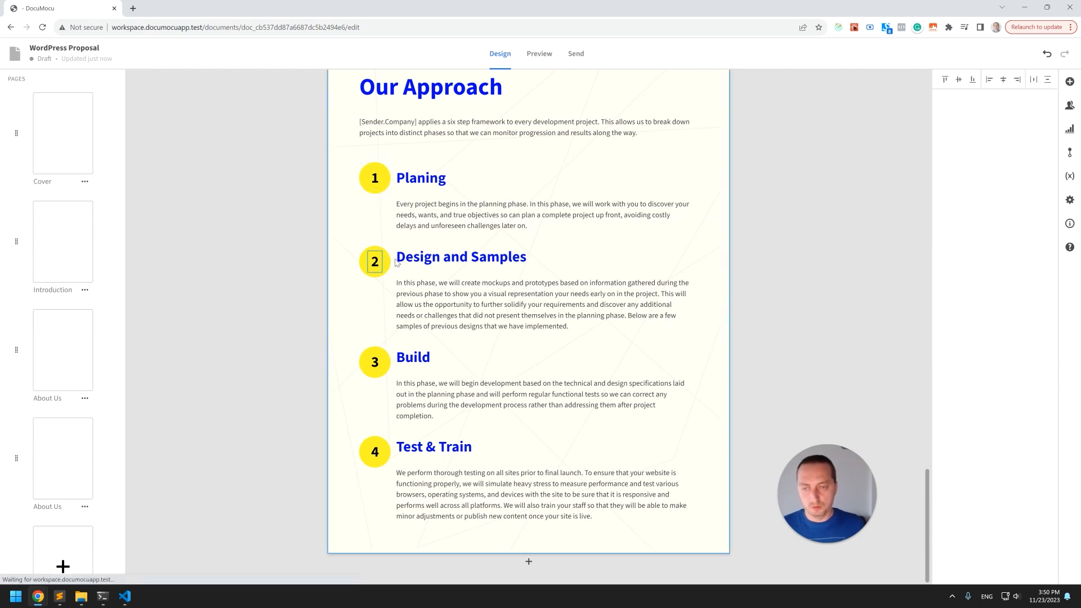
click(378, 268)
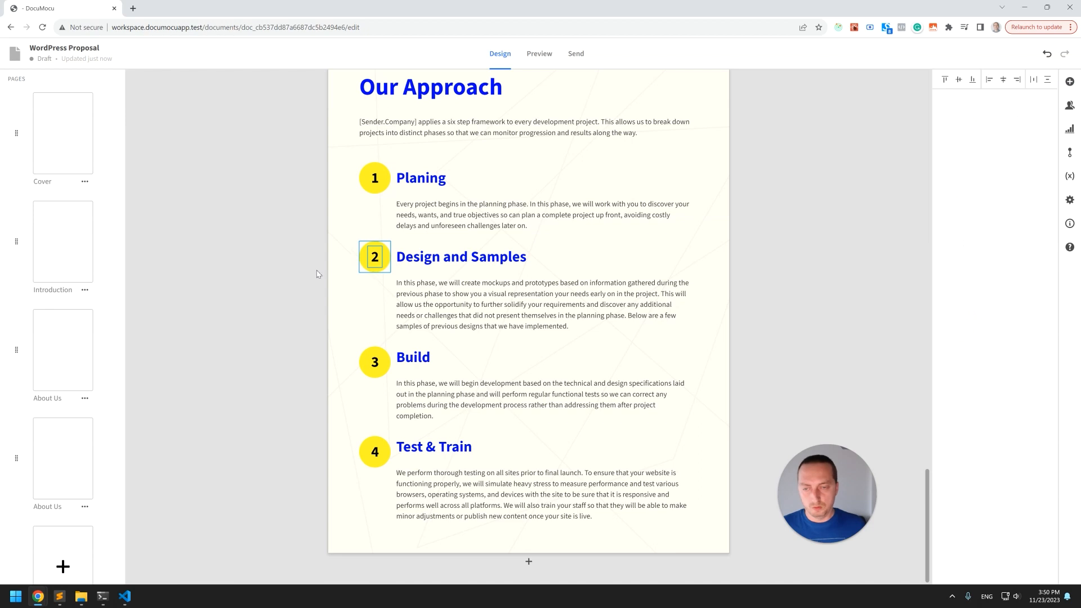
click(377, 363)
shift+click(387, 369)
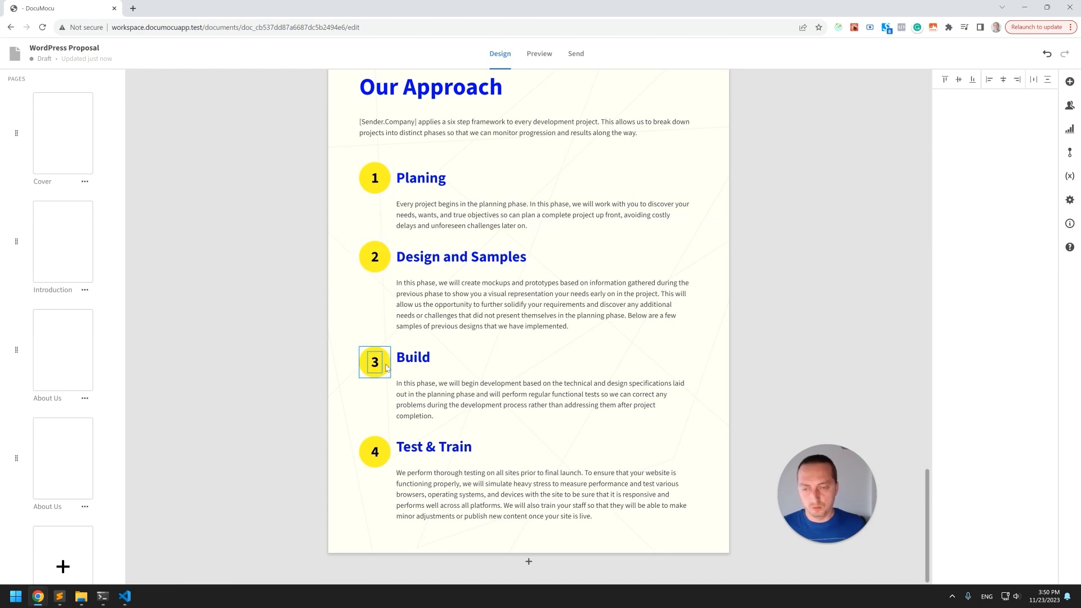
click(376, 458)
shift+click(388, 461)
click(720, 231)
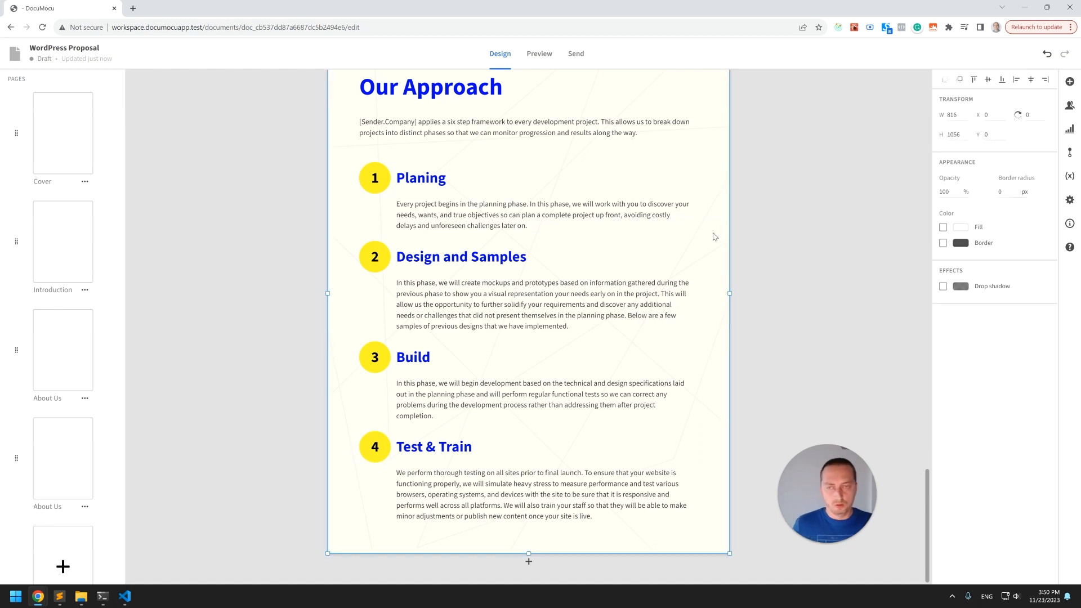
Rename the fourth page as Our Approach.
scroll(594, 278, down, 2)
scroll(593, 275, up, 2)
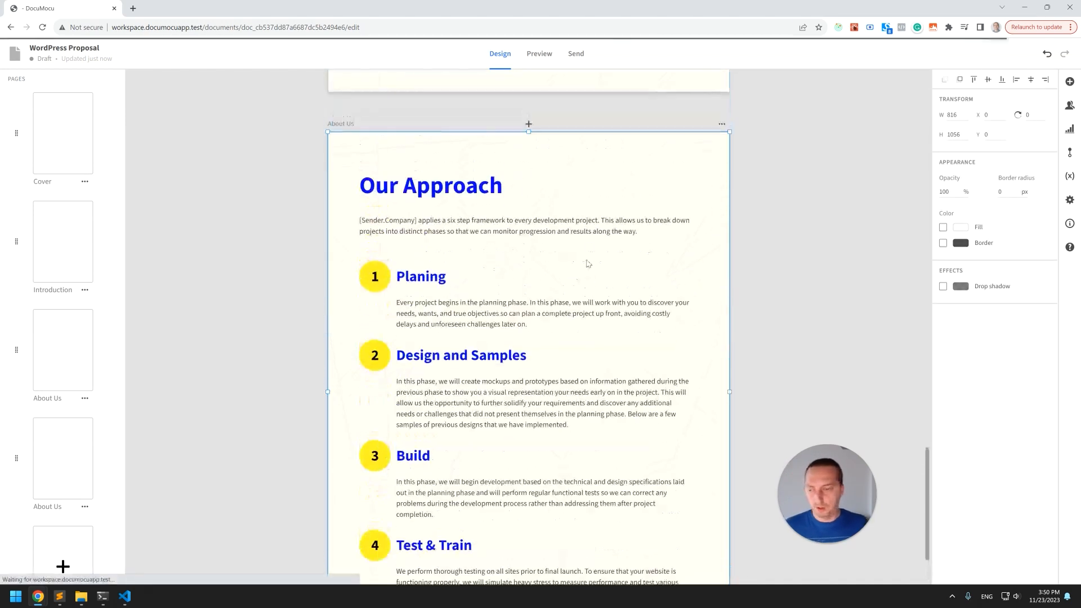
click(722, 124)
click(751, 172)
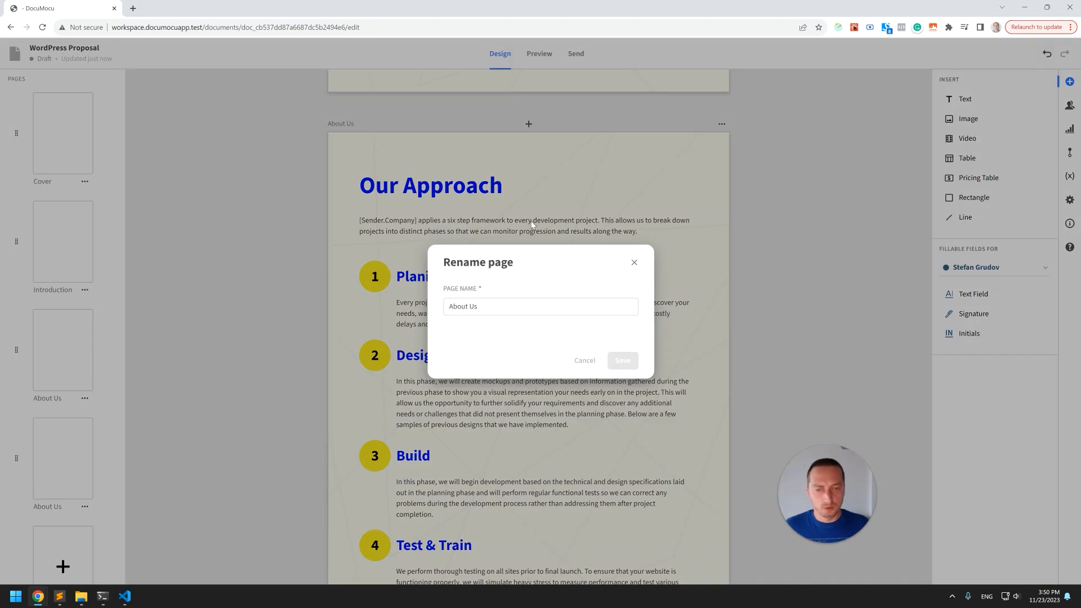
triple_click(494, 309)
text(Our)
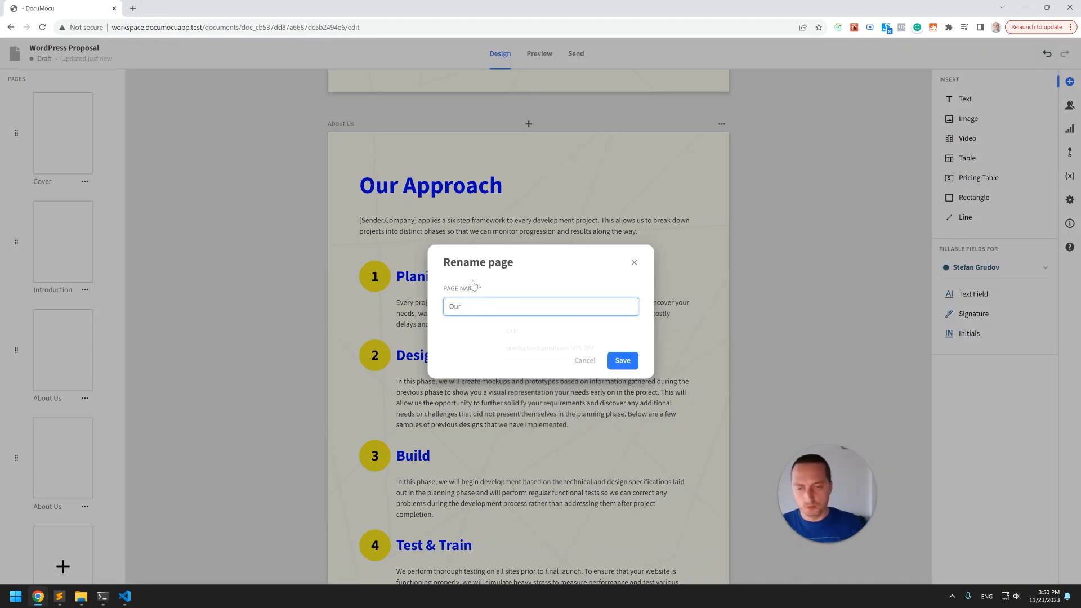
text( Approac)
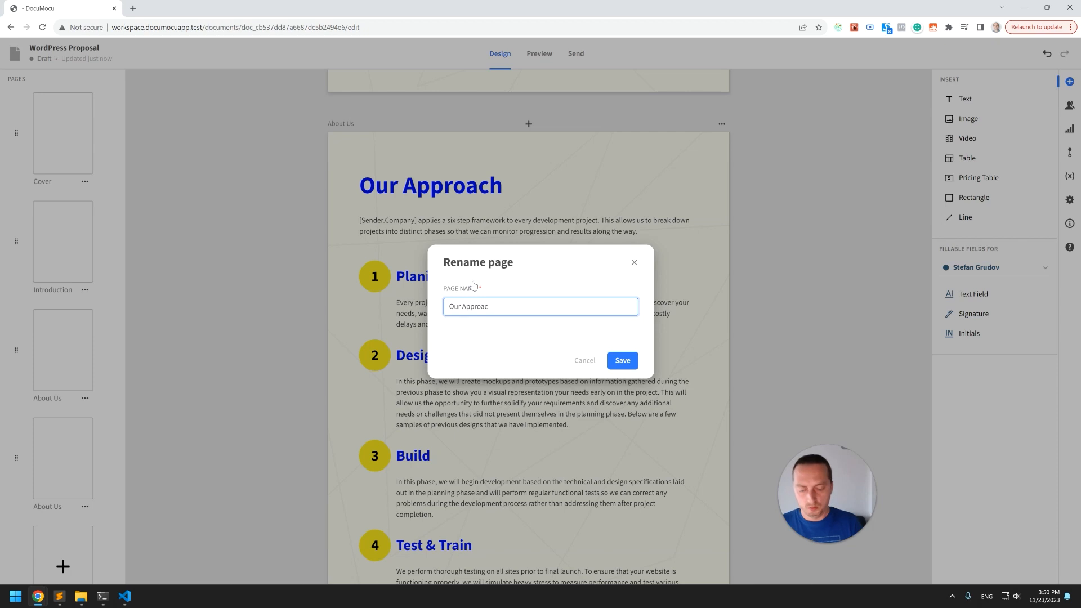
text(h)
key(Return)
Duplicate the Our Approach page.
scroll(476, 225, down, 2)
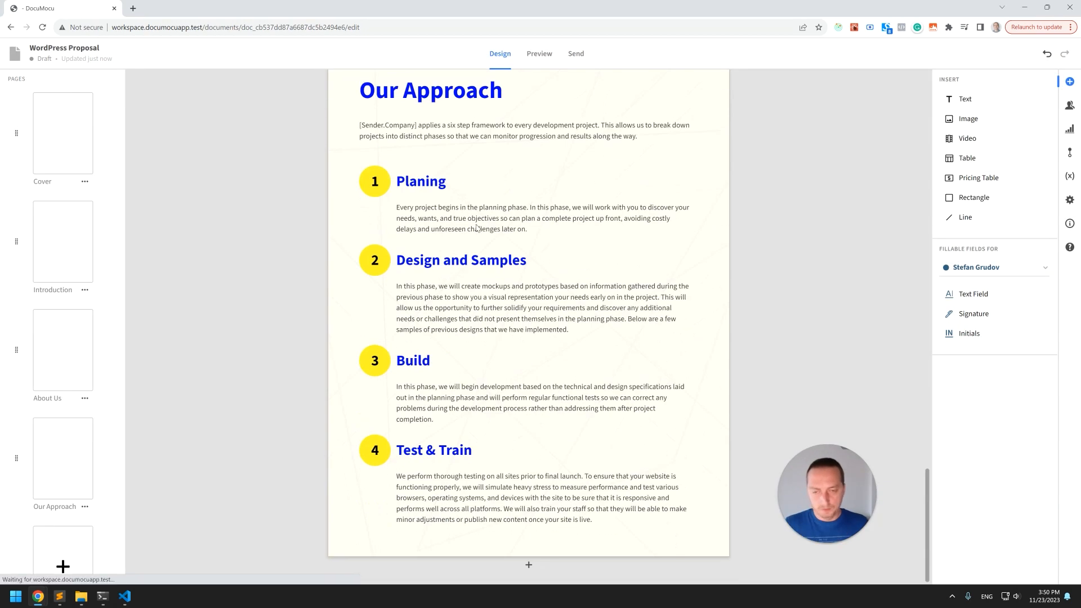
scroll(482, 221, up, 4)
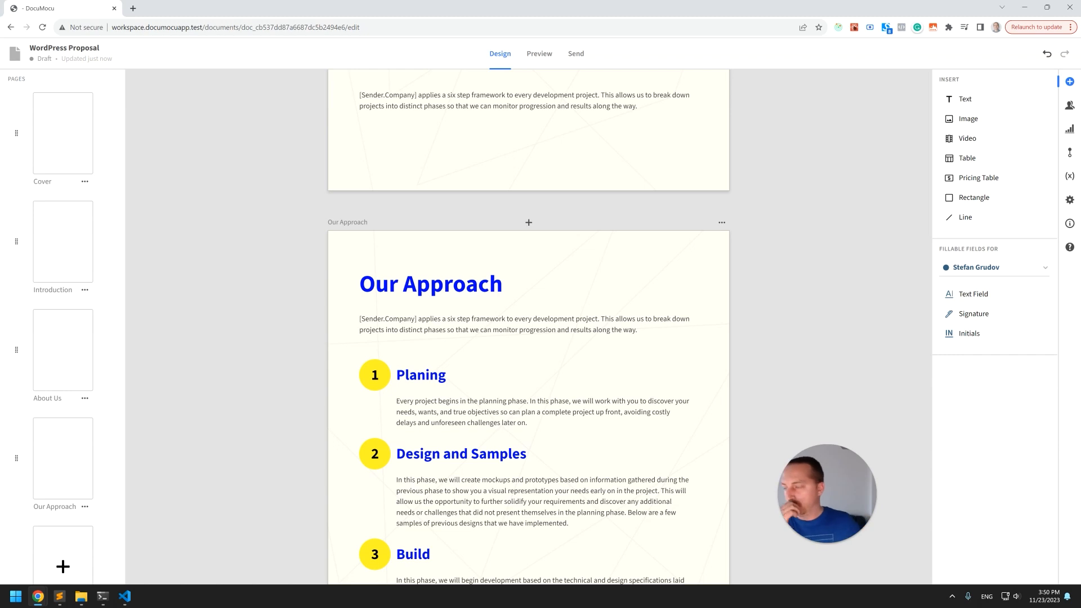
scroll(515, 235, down, 3)
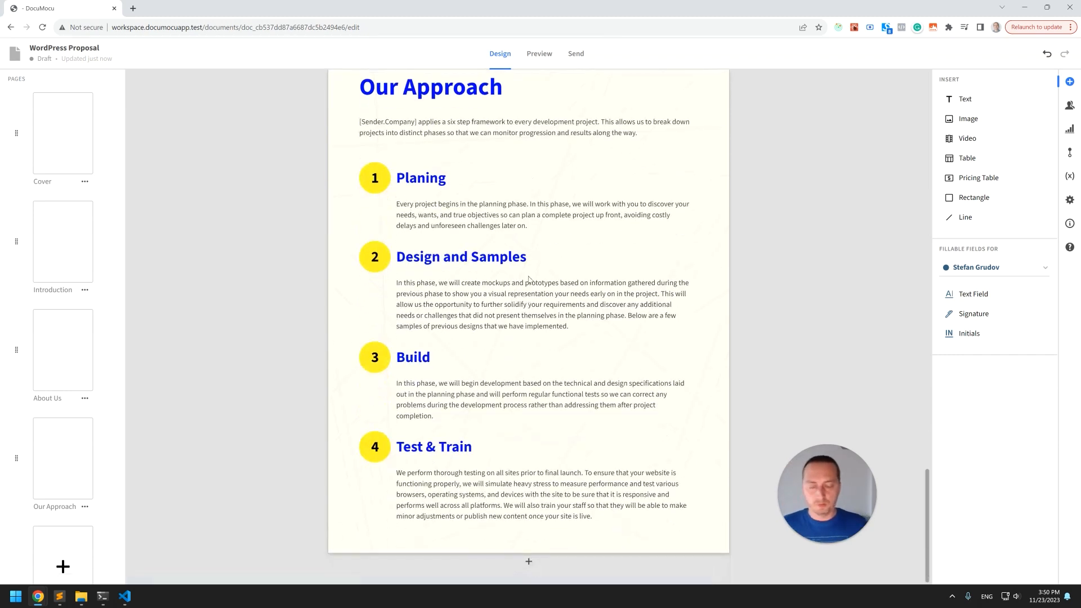
scroll(711, 169, up, 2)
click(721, 124)
click(751, 159)
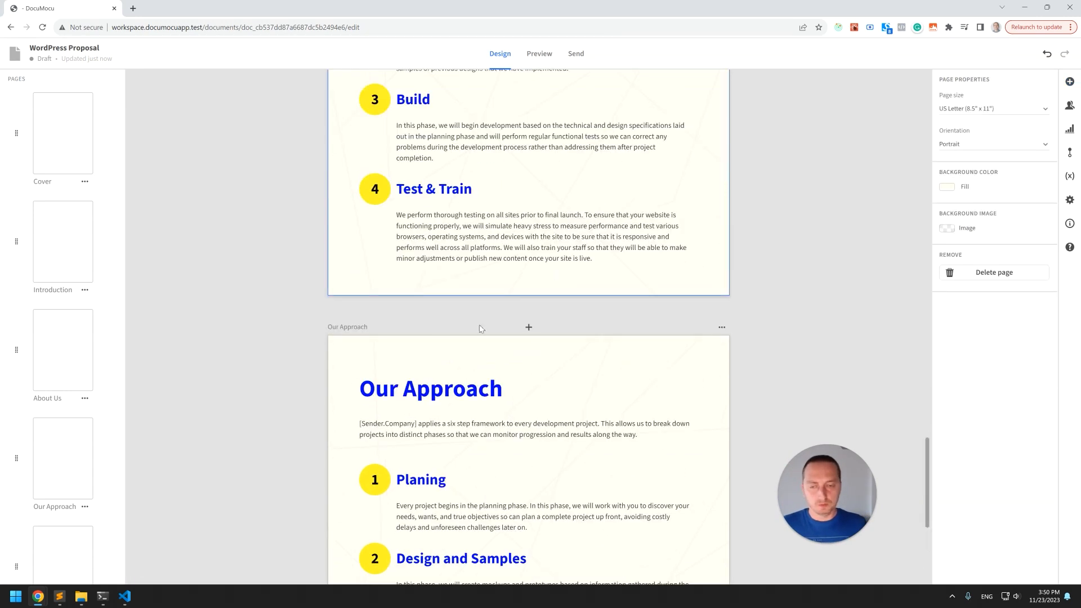
Rename the duplicated page as Pricing.
click(364, 328)
click(722, 327)
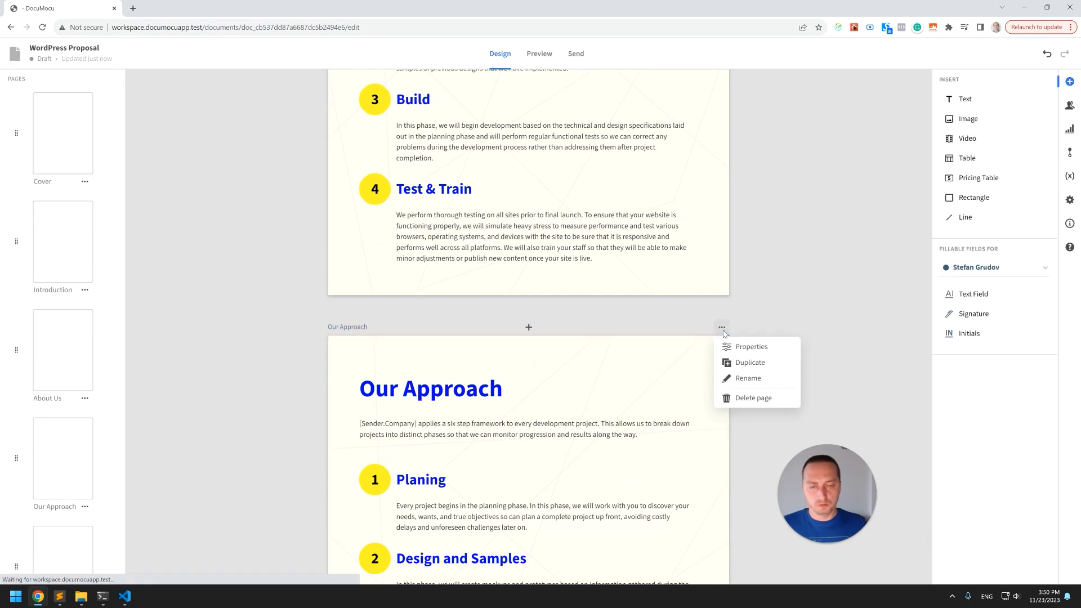
click(748, 378)
text(Pricing)
key(Return)
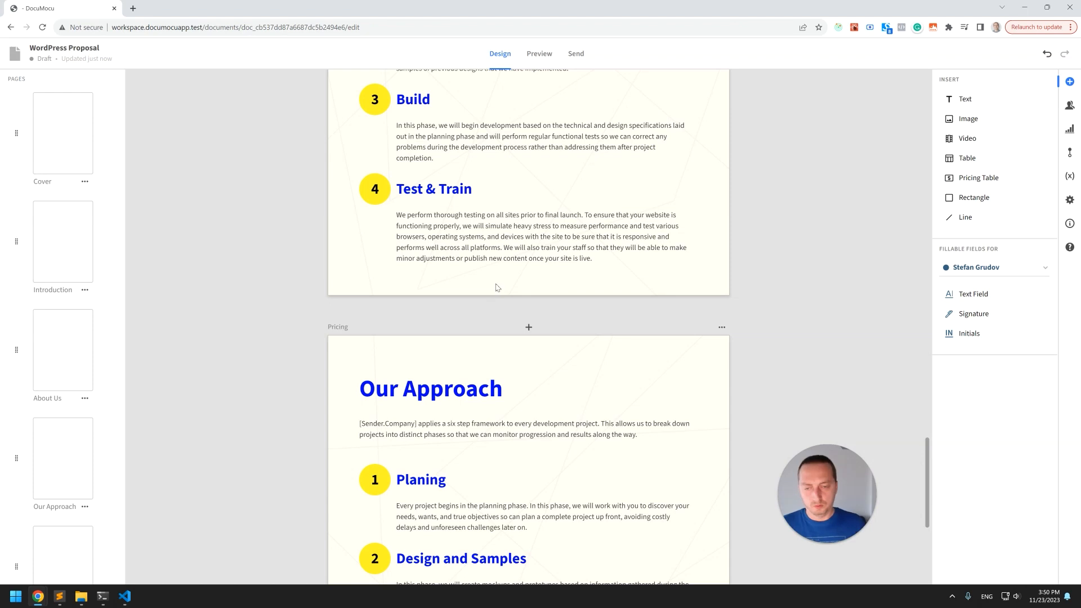
Change the duplicated page's title to Pricing & Terms.
double_click(468, 389)
text(Pricing & T)
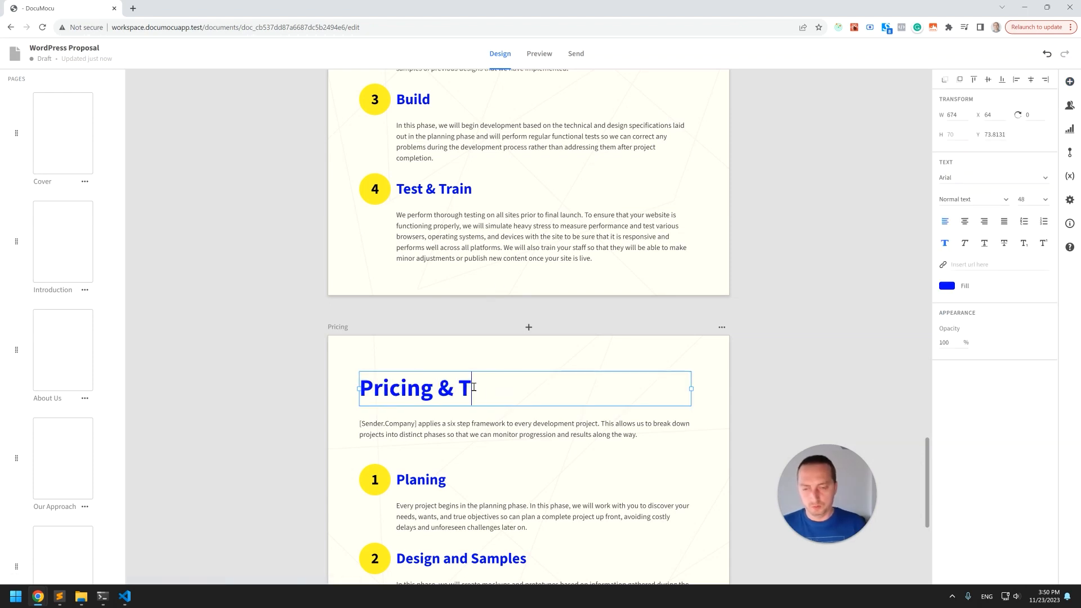
text(erms)
click(525, 416)
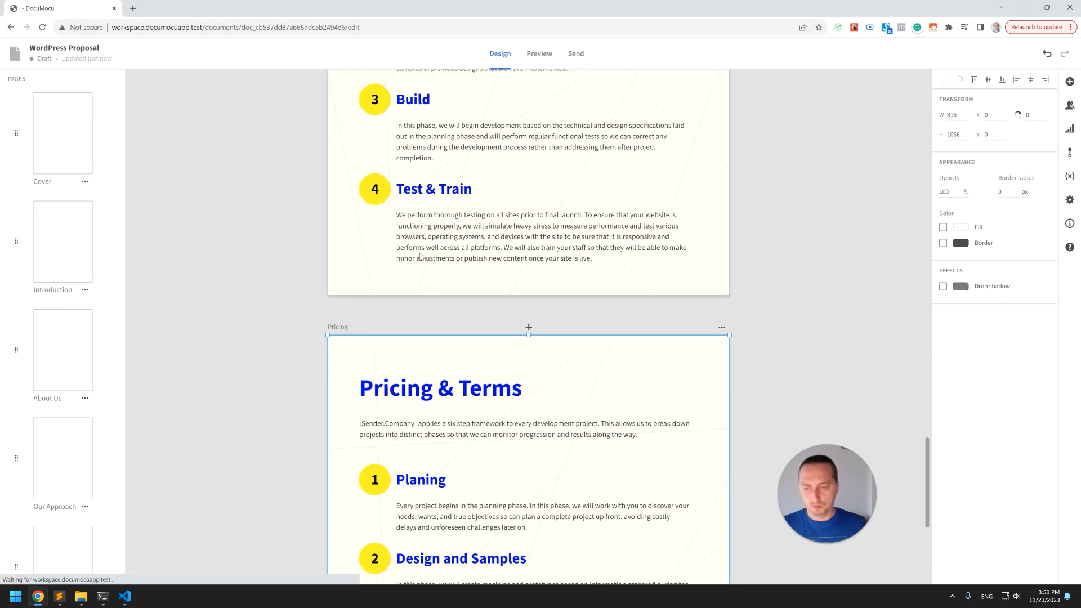
Delete the numbered circles, phase headings, intro and descriptions from the Pricing page, keeping one description block.
scroll(425, 170, down, 5)
click(426, 179)
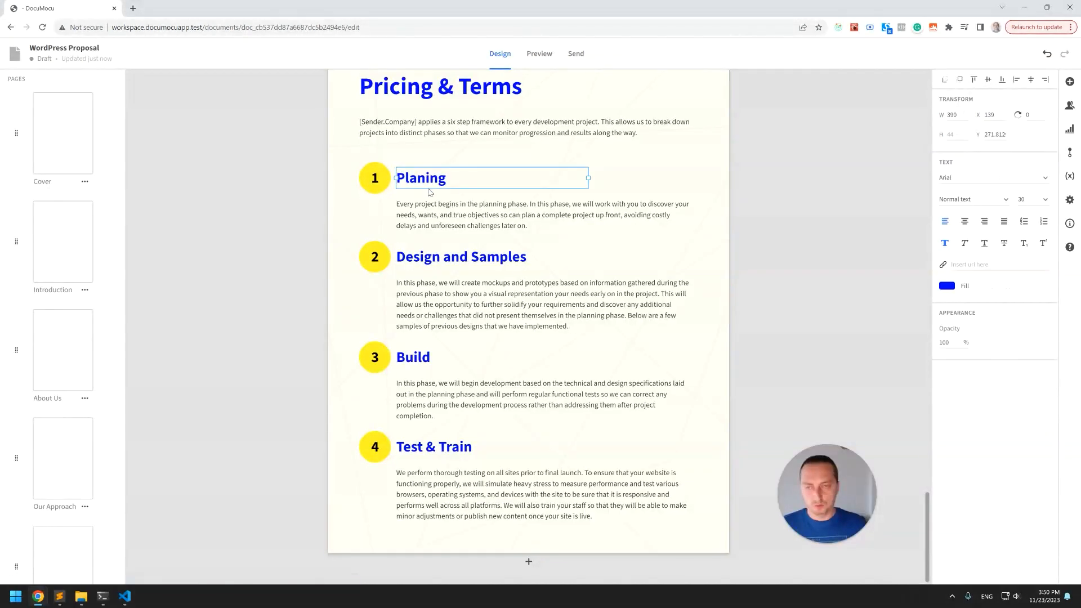
key(Delete)
click(462, 205)
key(Delete)
click(466, 256)
key(Delete)
click(469, 314)
key(Delete)
click(385, 263)
key(Delete)
click(386, 175)
key(Delete)
click(410, 133)
key(Delete)
click(379, 258)
key(Delete)
click(381, 361)
key(Delete)
click(385, 363)
key(Delete)
click(404, 363)
key(Delete)
click(417, 385)
key(Delete)
click(378, 445)
key(Delete)
click(416, 448)
key(Delete)
Replace the remaining block's text with the pasted signing terms paragraph and place it near the page bottom.
click(405, 478)
drag(405, 477, 362, 274)
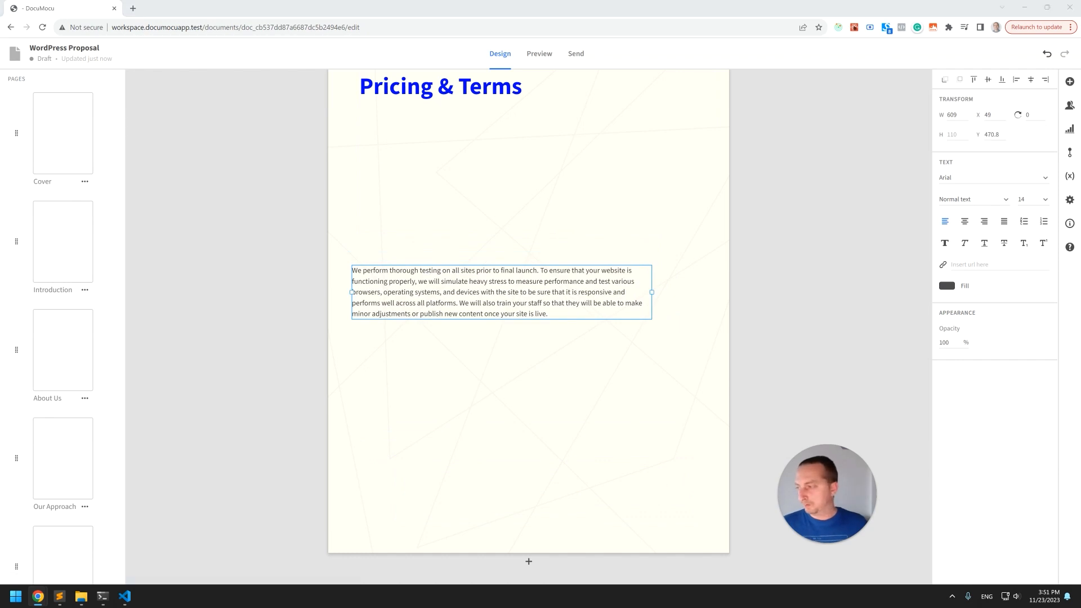
drag(513, 306, 510, 429)
double_click(516, 304)
text(By signing below, you agree to the scope of work and pricing laid out in this document. You agree to adhere to [Sender.Company]’s standard terms and conditions, which can be found on our website.Signed by)
click(512, 336)
click(524, 467)
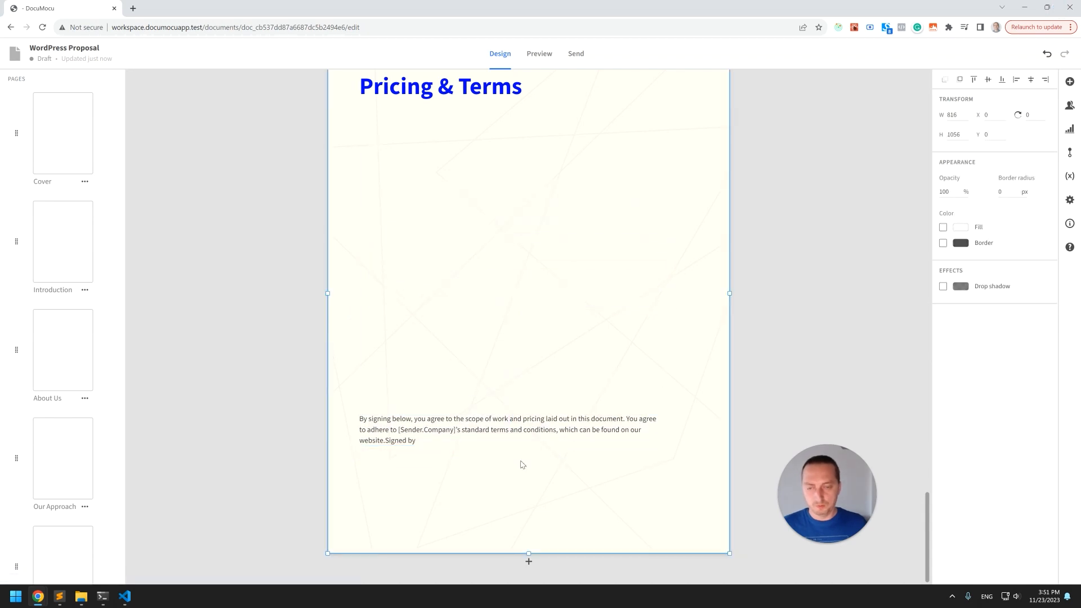
Insert a pricing table beneath the Pricing & Terms title, above the terms paragraph.
scroll(808, 213, up, 2)
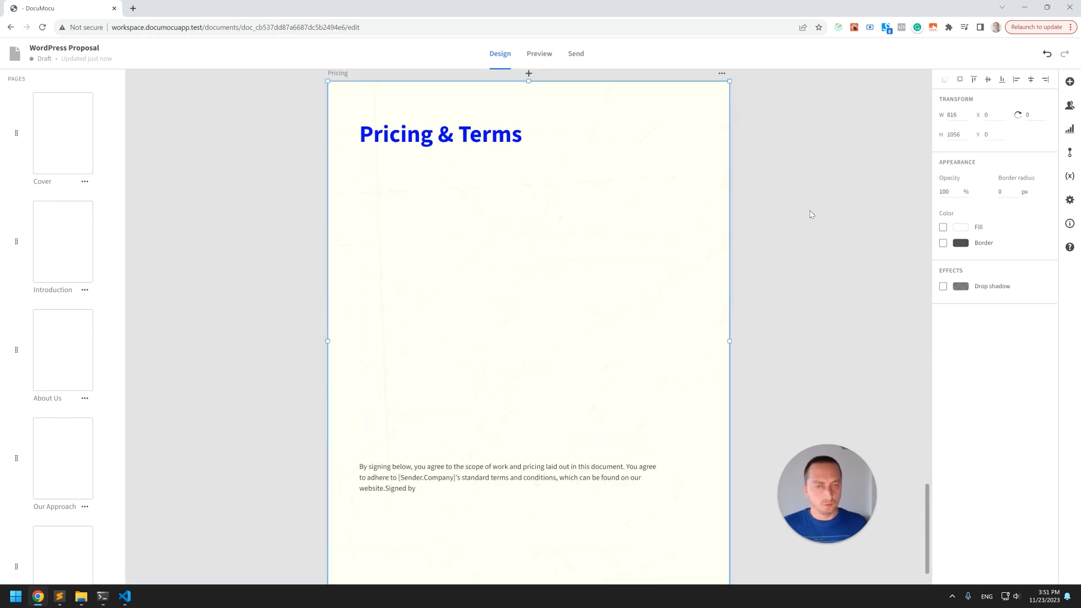
click(754, 241)
drag(966, 176, 410, 305)
drag(541, 529, 553, 275)
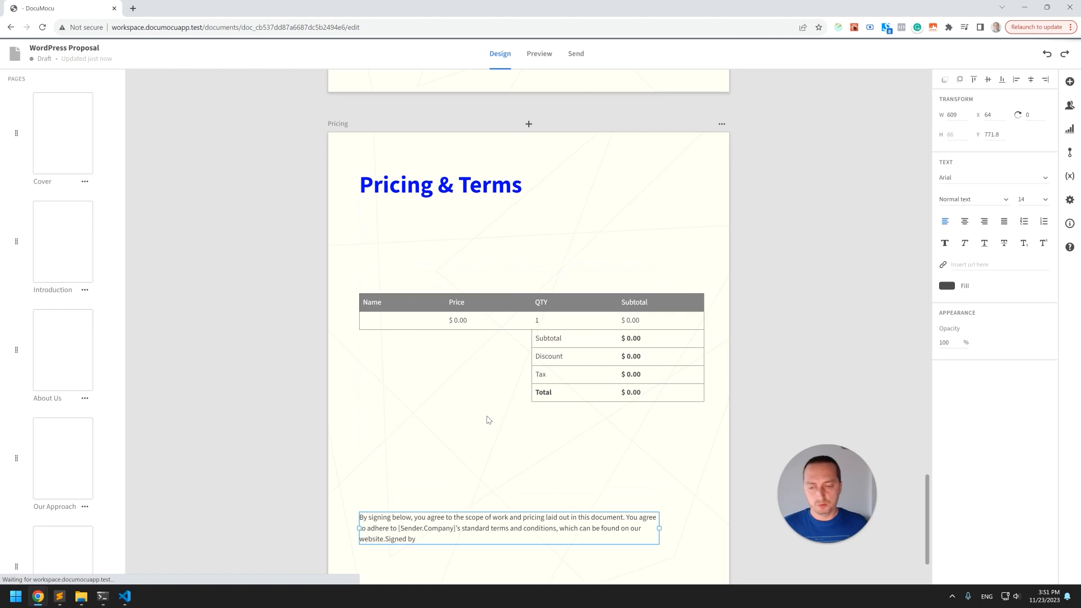
Place a copy of the terms paragraph directly beneath the Pricing & Terms title.
click(529, 505)
drag(522, 515, 704, 233)
click(743, 232)
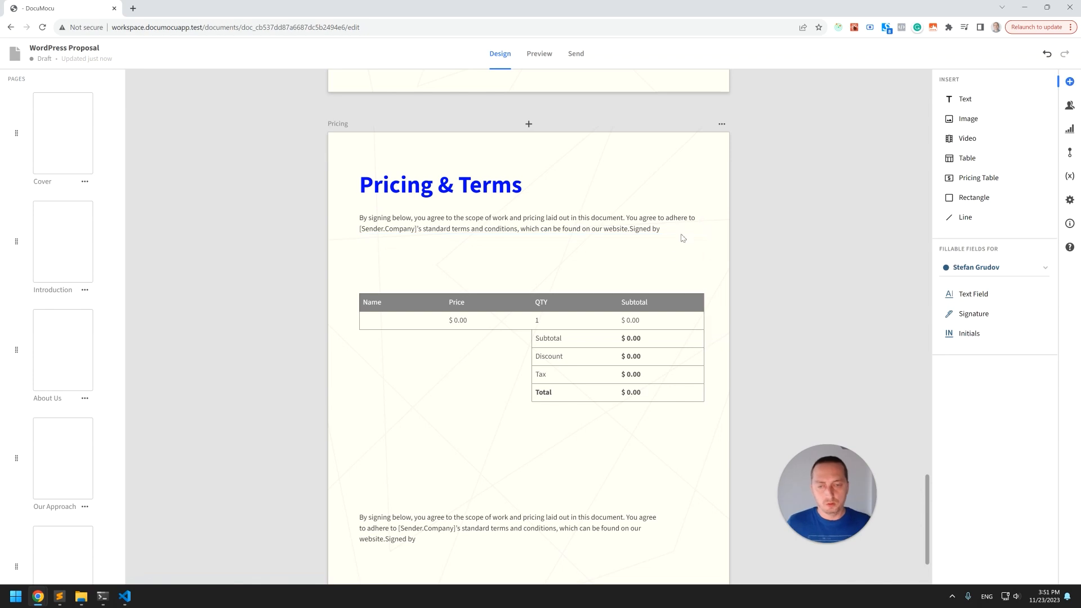
Fill the pricing table's first row with the item Design a logo priced at $1,000.
click(523, 311)
click(370, 321)
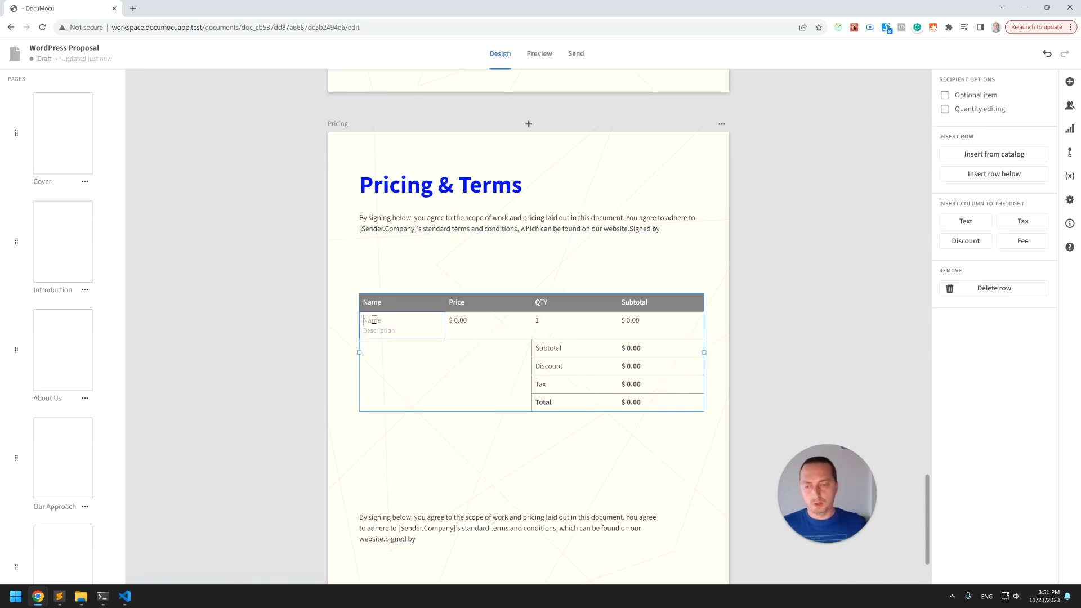
text(Design a)
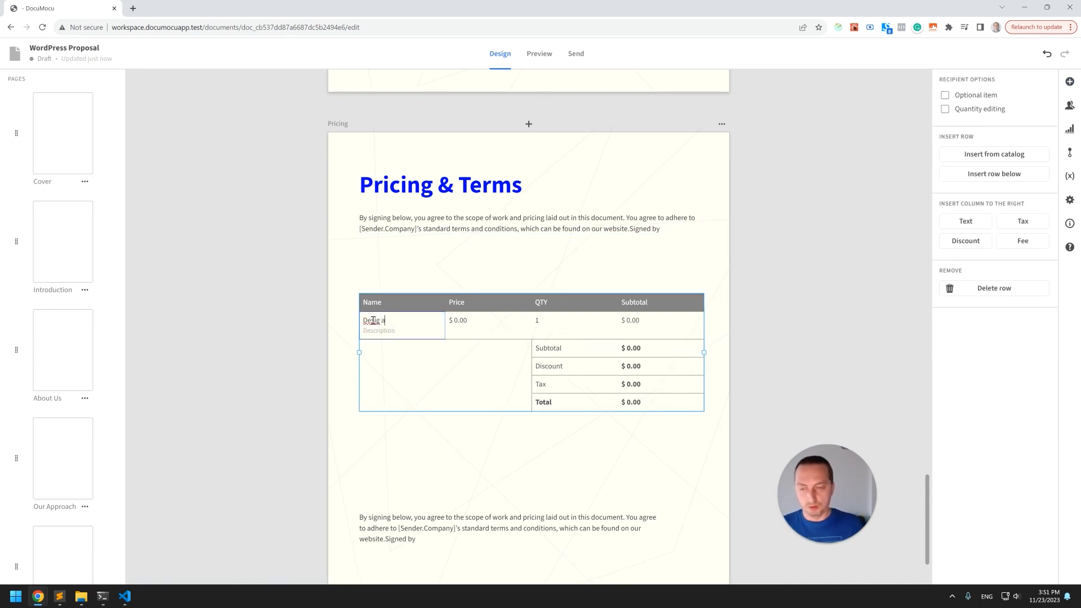
text( logo)
key(Return)
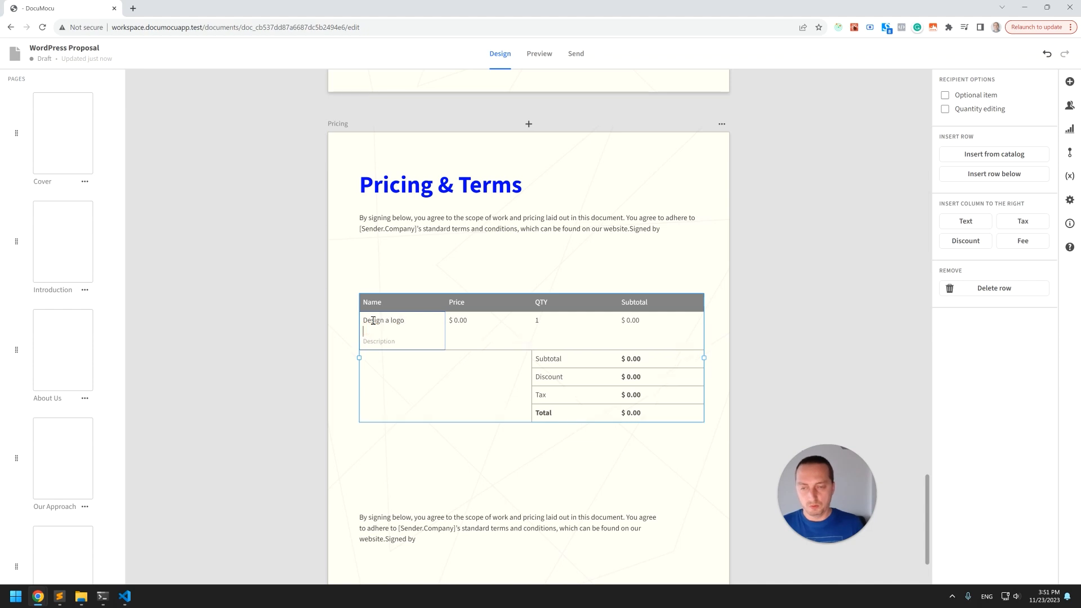
key(BackSpace)
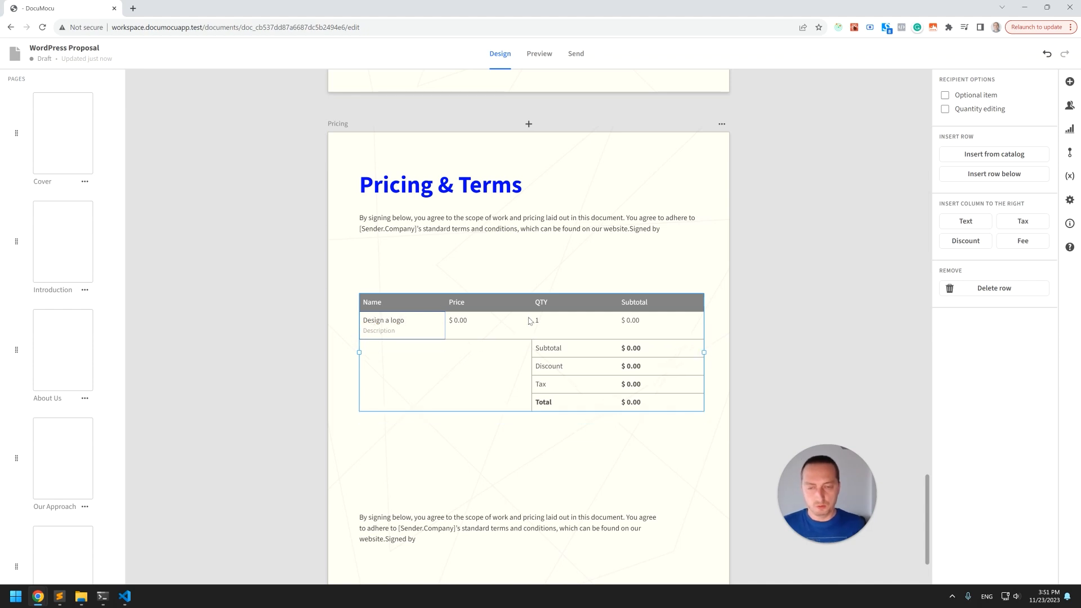
click(467, 324)
text(1,0)
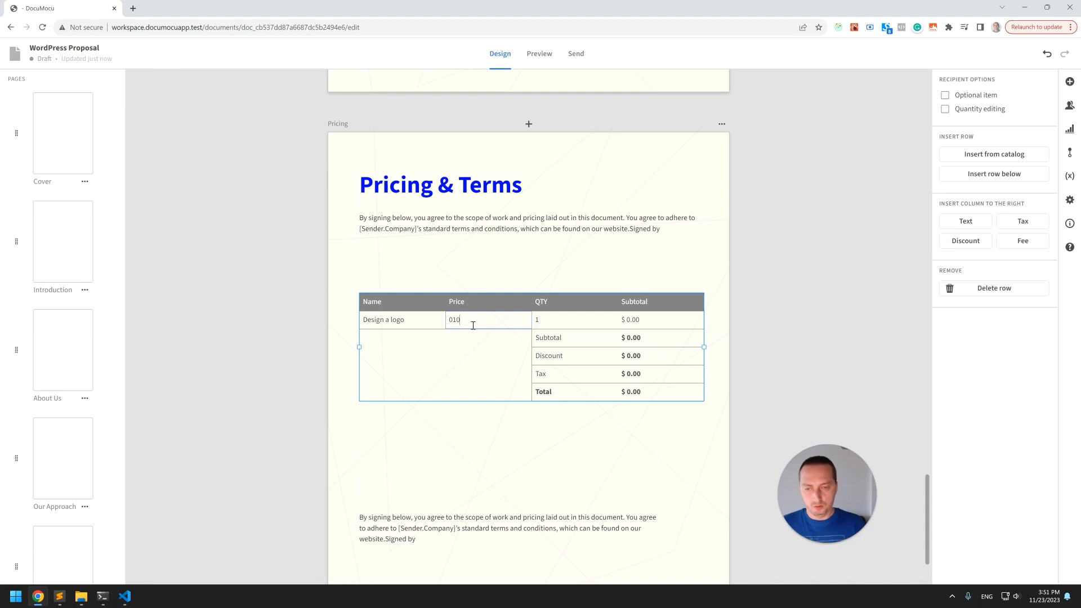
text(00)
key(Return)
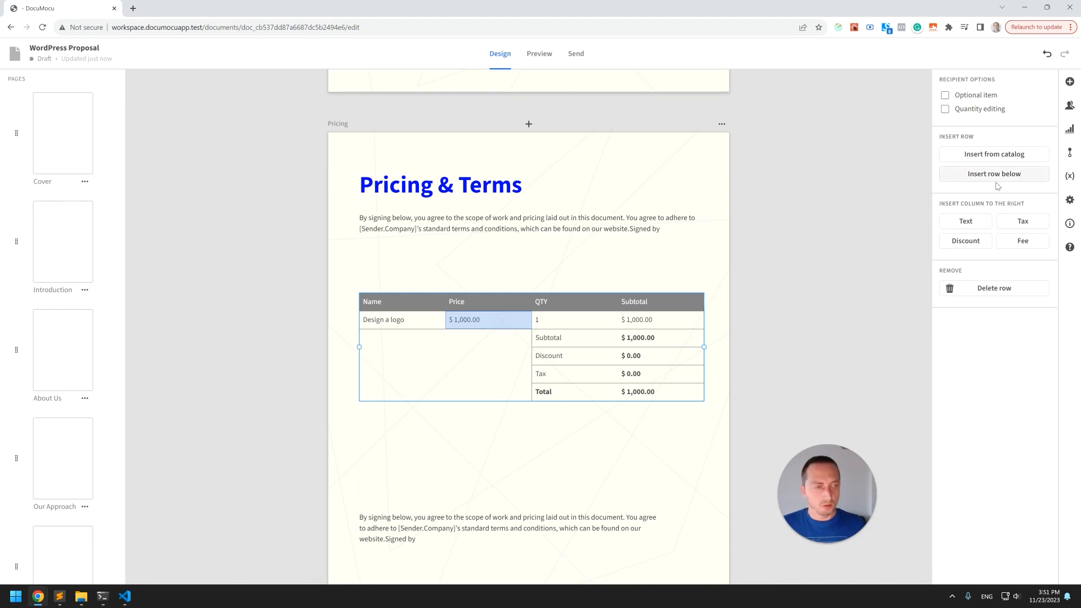
Add a second row for WordPress Development priced at $2,000.
click(990, 174)
click(377, 344)
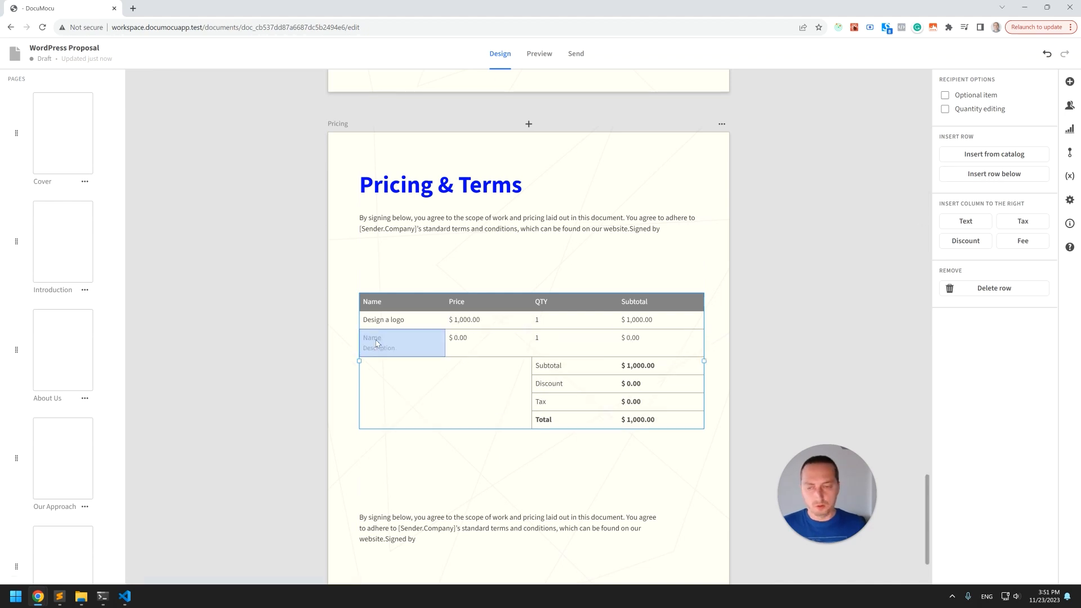
click(378, 336)
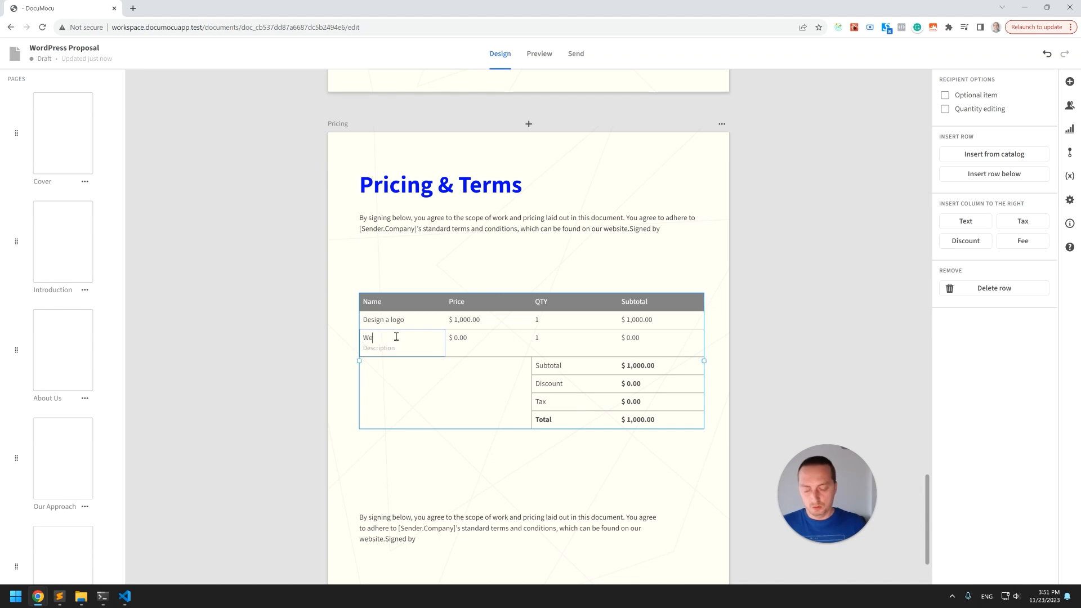
text(WordPress Development)
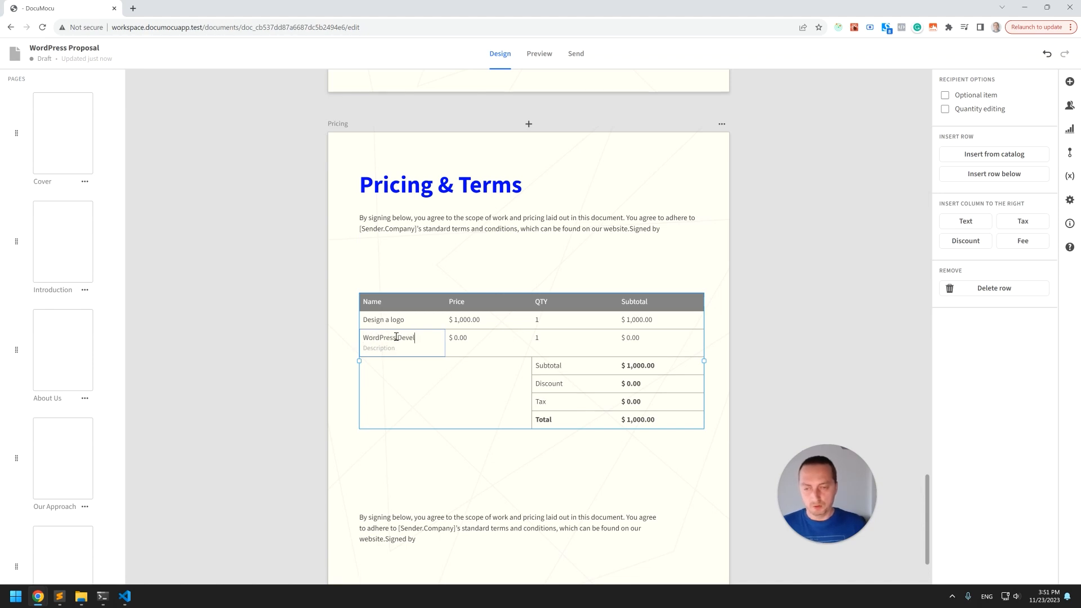
click(466, 340)
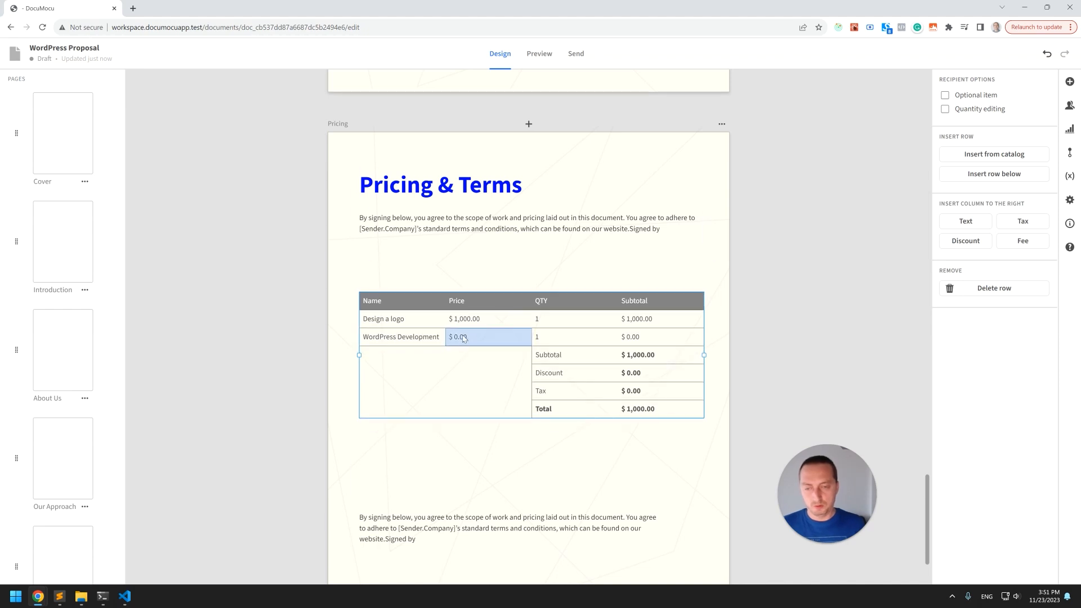
click(464, 340)
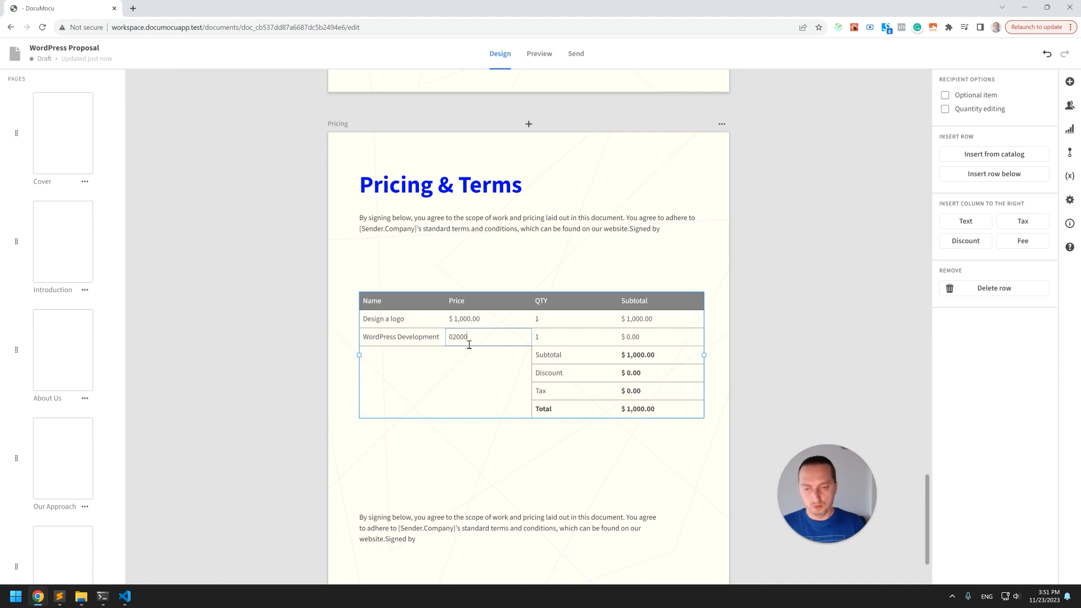
key(Return)
Add a third row for SEO priced at $1,000.
click(994, 173)
click(390, 357)
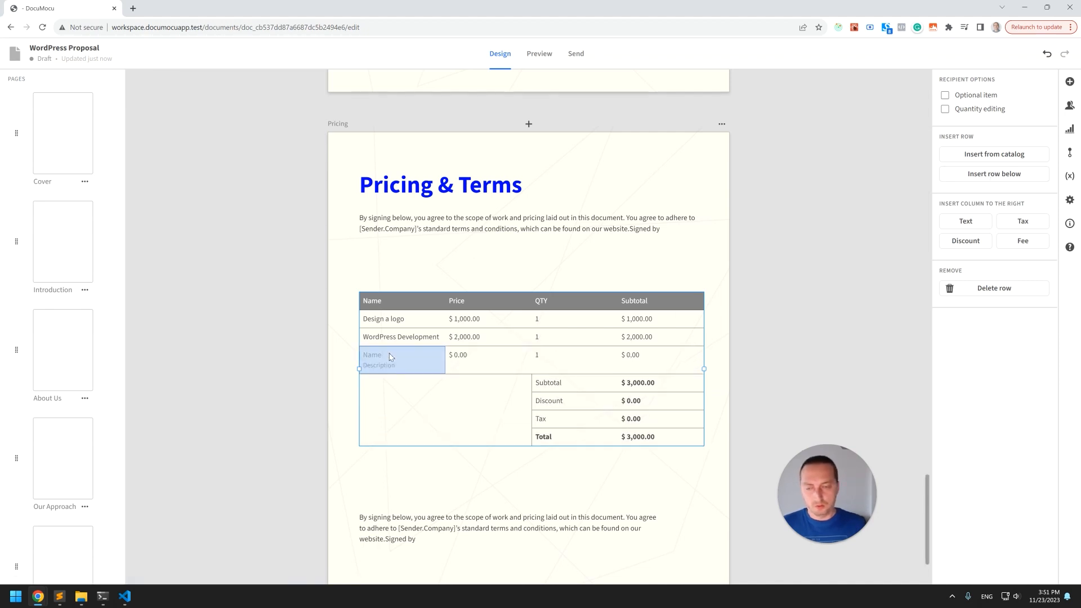
click(381, 358)
text(SEO)
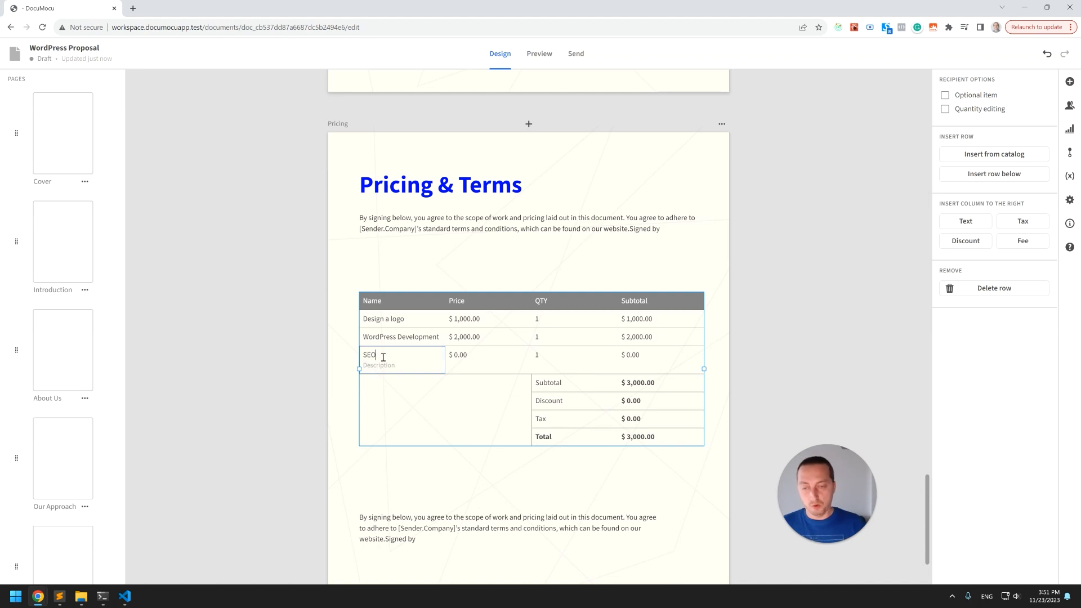
click(466, 355)
click(466, 355)
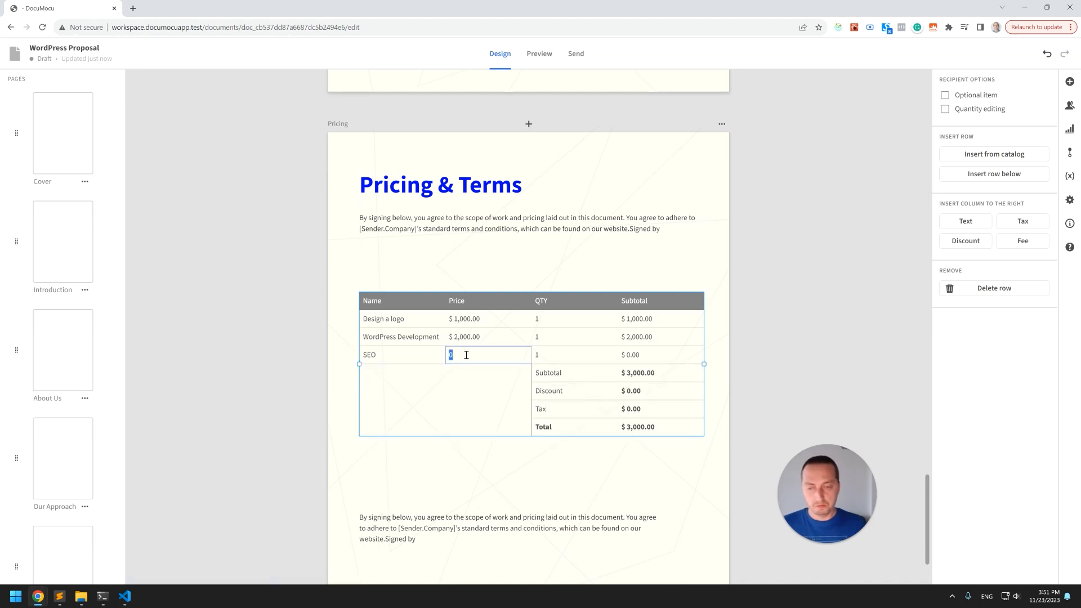
text(1,000)
key(Return)
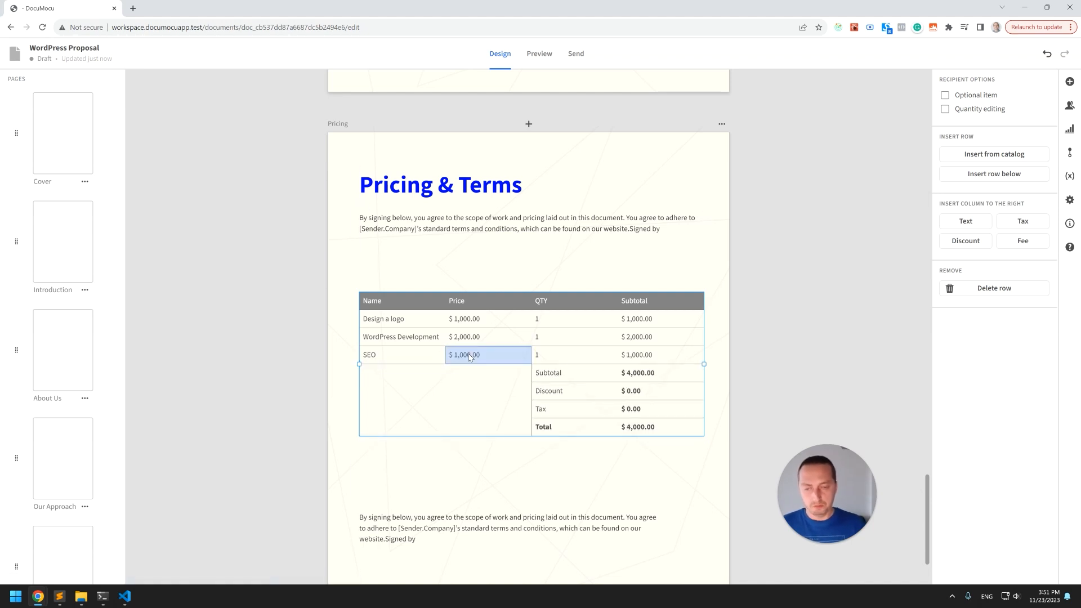
Move the pricing table up closer to the paragraph under the title.
click(541, 443)
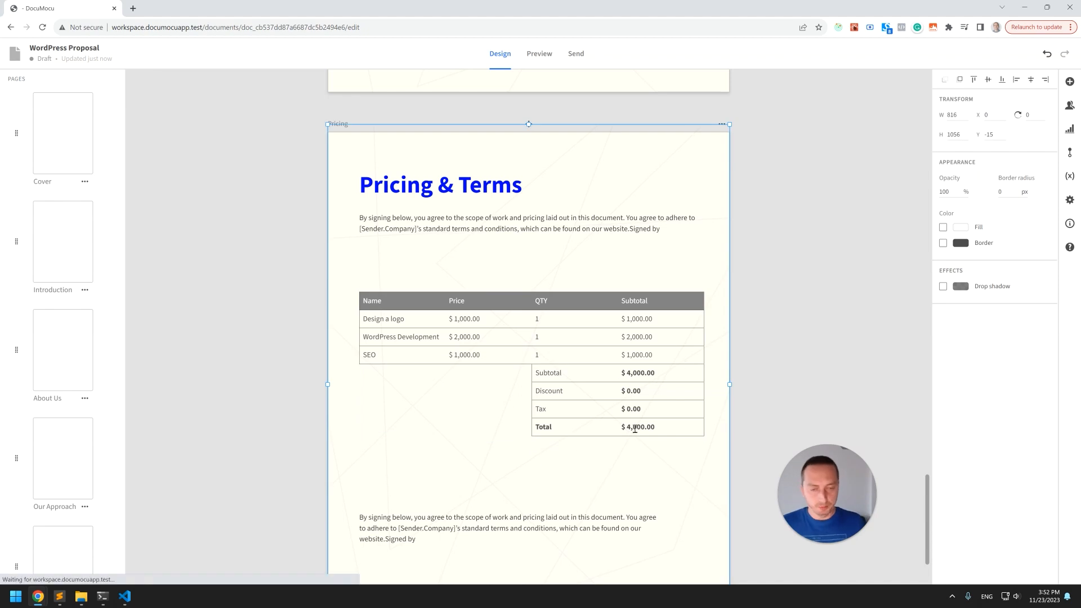
drag(612, 301, 619, 277)
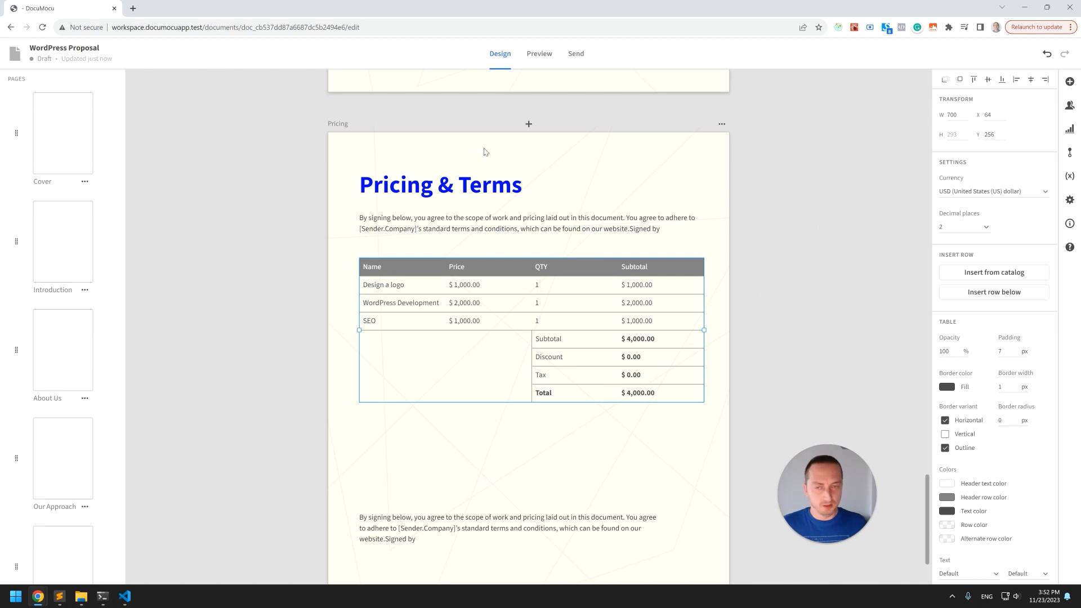
Copy the title's blue text colour hex value #0007FF.
click(535, 186)
click(948, 287)
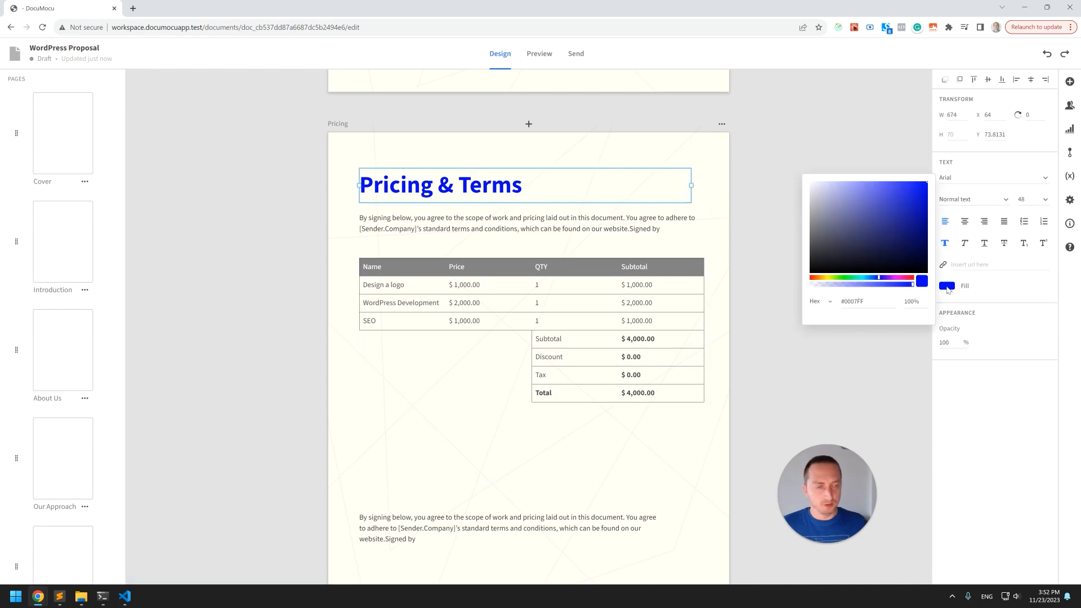
click(830, 365)
Set the pricing table's header row colour to the copied blue #0007FF.
click(651, 269)
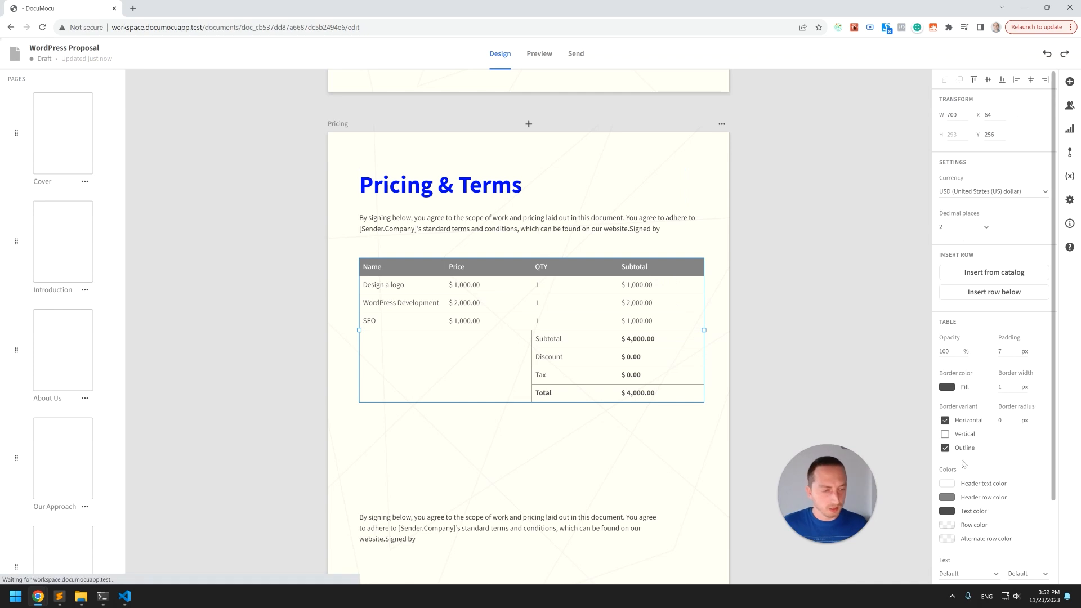
scroll(953, 456, down, 1)
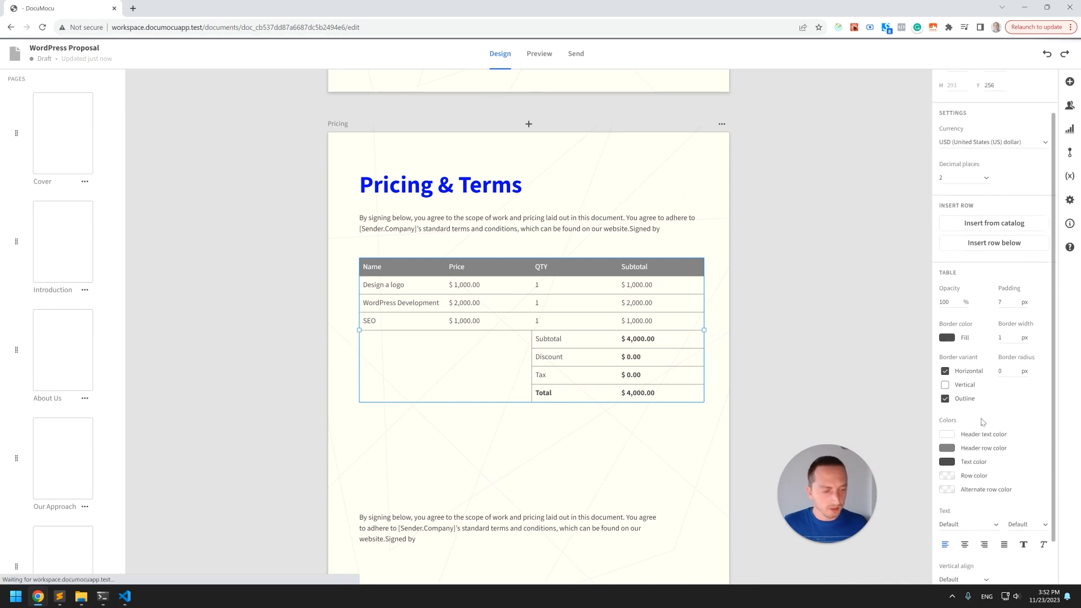
click(948, 450)
drag(814, 492, 766, 519)
double_click(849, 454)
key(ctrl+v)
click(870, 491)
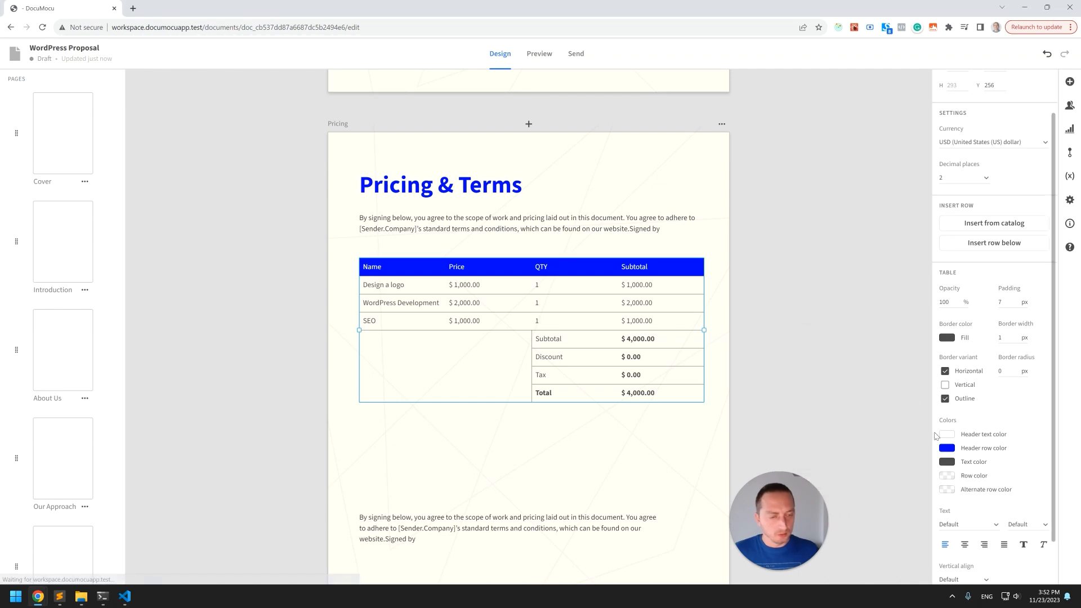
Set the table border colour to the same blue and turn off the table outline.
click(950, 339)
key(ctrl+v)
click(786, 369)
click(817, 320)
click(687, 306)
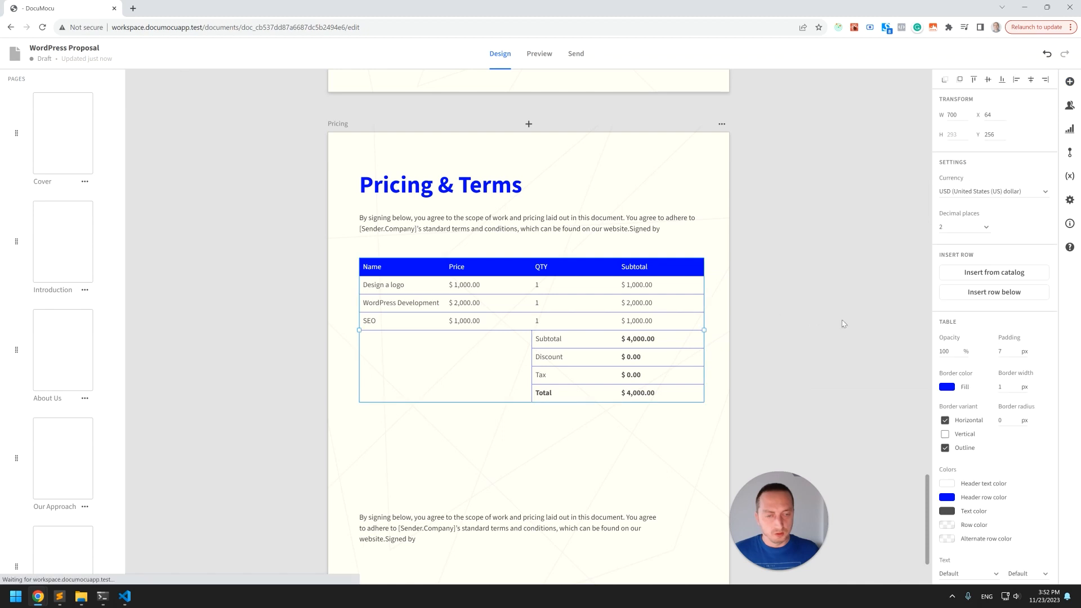
click(945, 448)
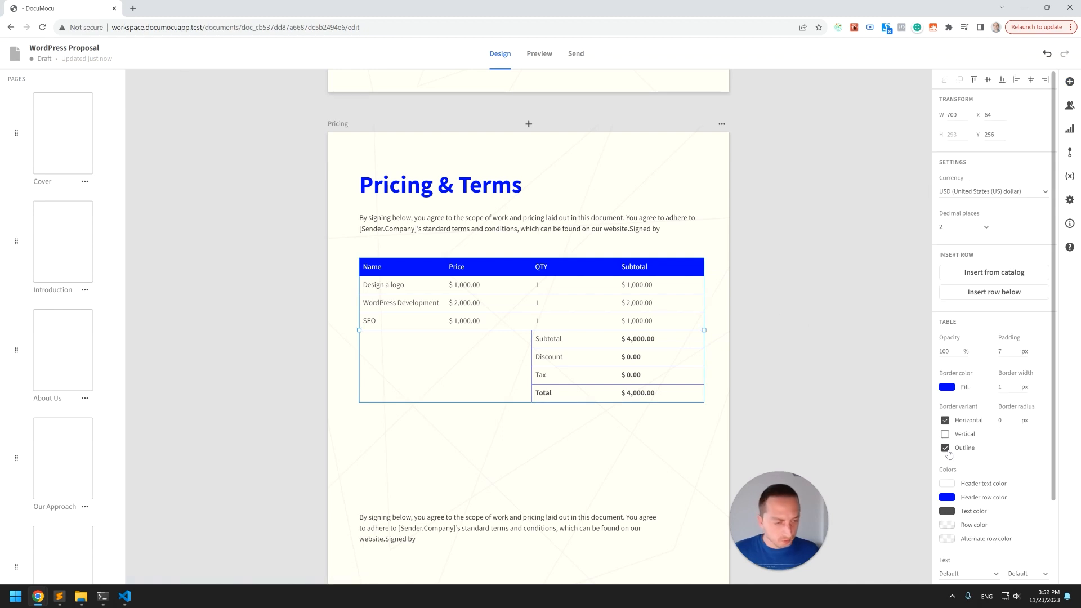
click(776, 283)
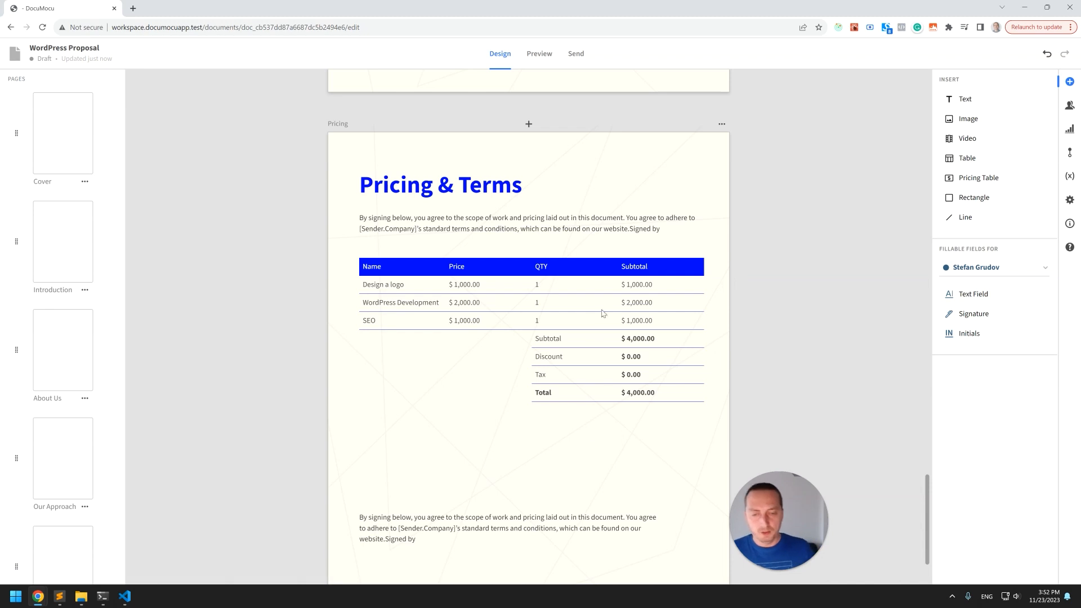
drag(615, 524, 696, 457)
key(ctrl+z)
click(639, 456)
click(590, 377)
Move the lower terms paragraph slightly up on the Pricing page.
scroll(590, 377, down, 2)
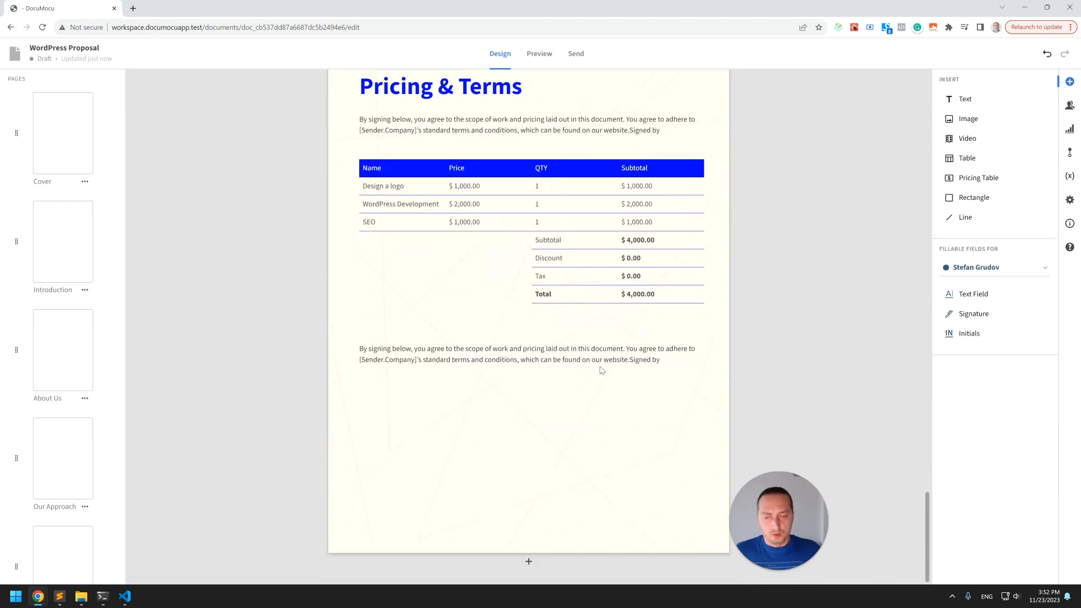
click(603, 365)
click(493, 406)
key(ctrl+z)
drag(675, 363, 686, 365)
drag(552, 355, 553, 345)
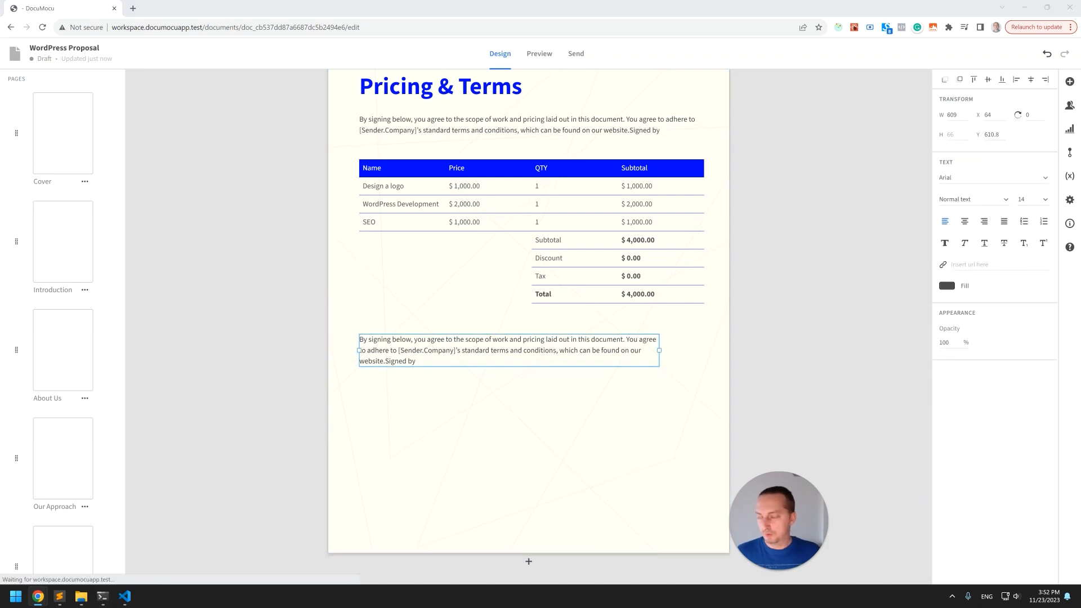
Paste a [Client.Company] text block below the terms paragraph on the left.
click(466, 405)
key(ctrl+v)
drag(486, 315, 392, 434)
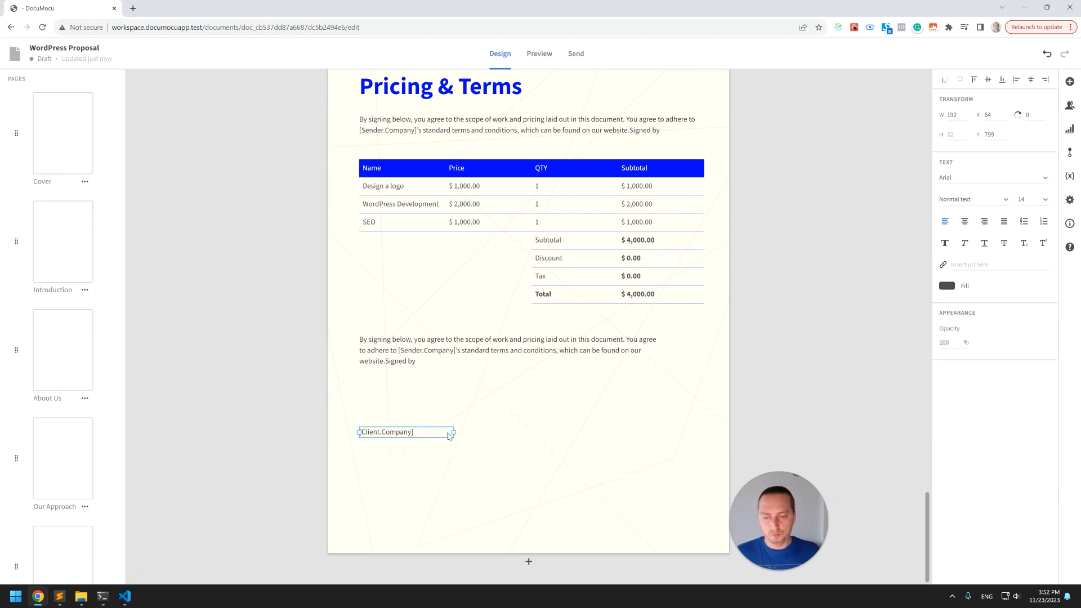
Paste a second text block to its right and change its text to htmlBurger.
click(422, 459)
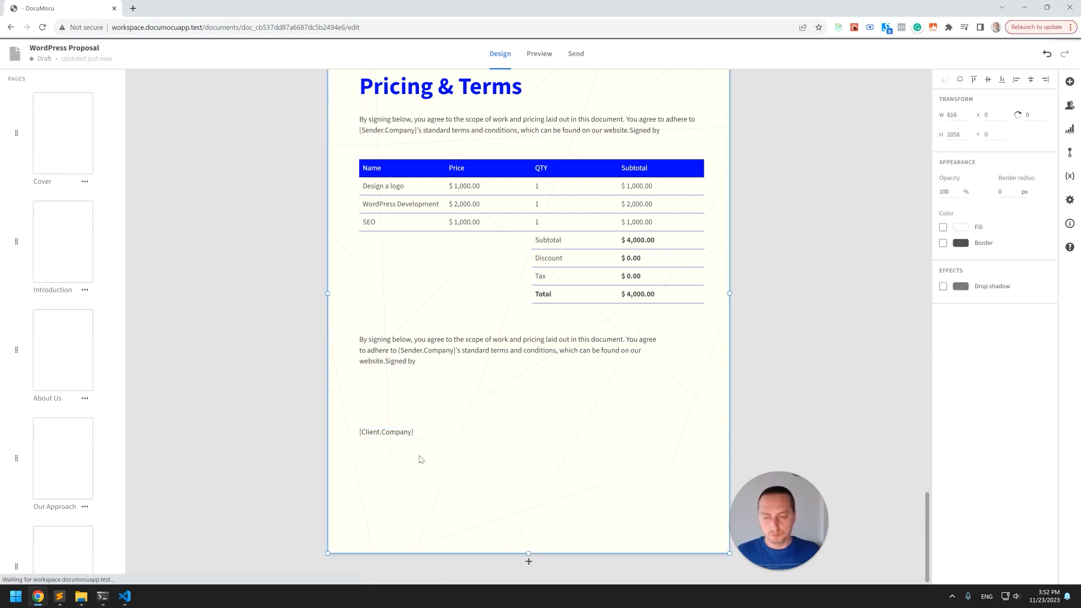
key(ctrl+v)
drag(397, 433, 564, 439)
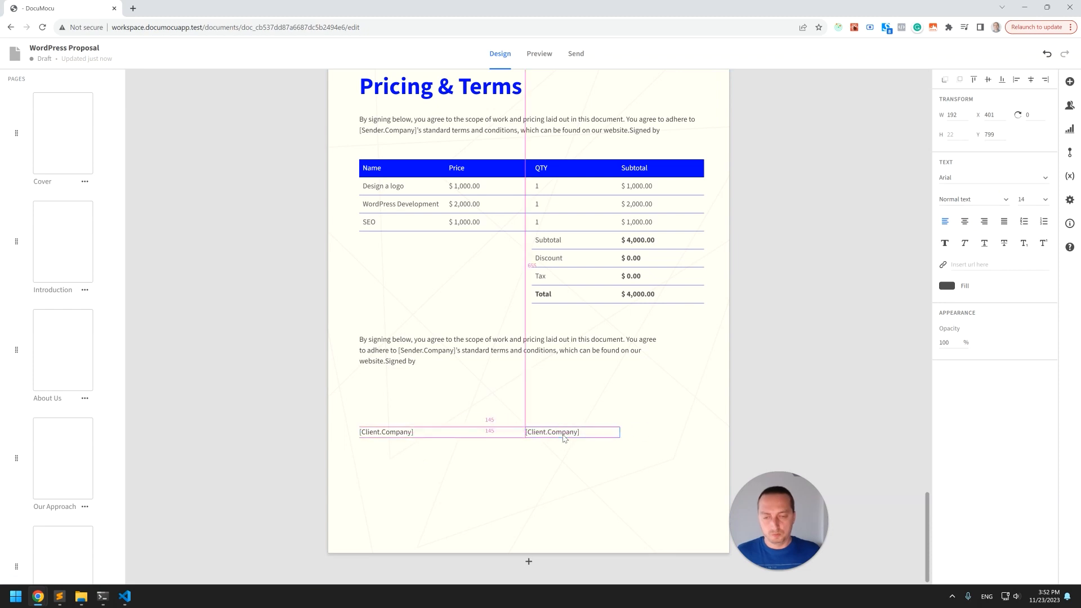
text(lBurger)
click(720, 370)
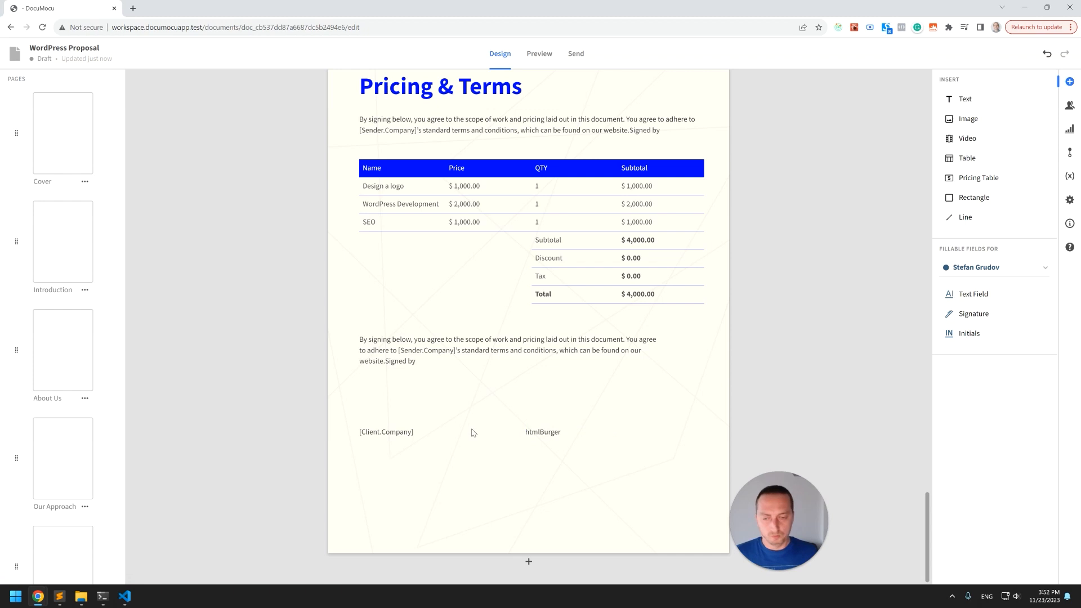
Add a Signature field beneath the htmlBurger text.
click(547, 435)
click(816, 366)
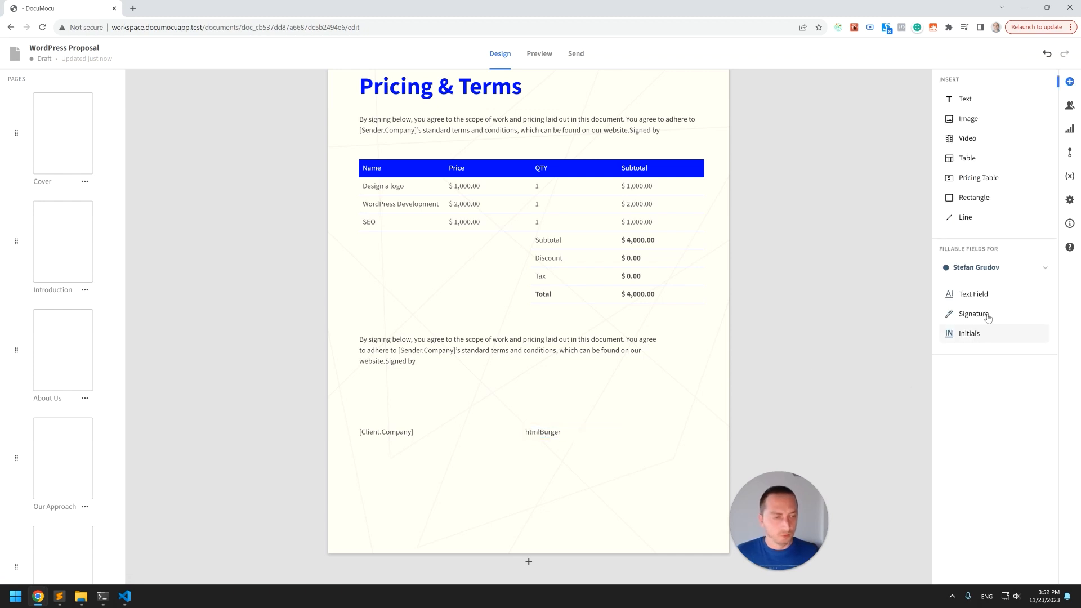
mouse_move(980, 314)
mouse_down()
mouse_move(559, 506)
mouse_move(576, 462)
mouse_up()
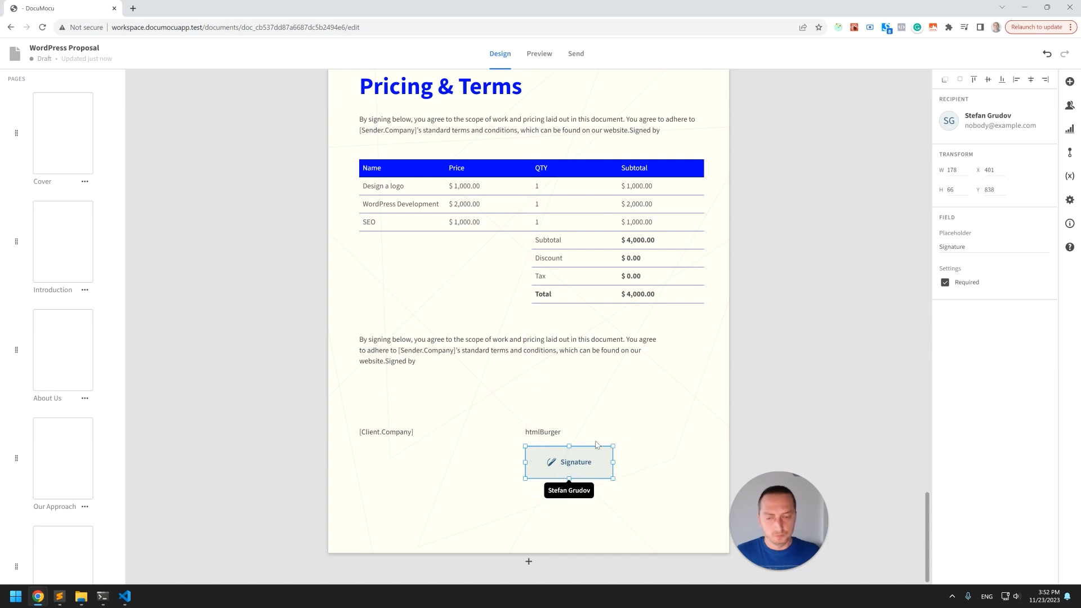
Switch to another recipient and add their Signature field beneath the [Client.Company] text.
click(683, 429)
click(793, 404)
click(396, 437)
click(512, 429)
click(876, 324)
click(1002, 264)
click(982, 341)
mouse_move(984, 318)
mouse_down()
mouse_move(420, 467)
mouse_move(414, 497)
mouse_up()
Move the htmlBurger signature field and the [Client.Company] text lower, then align both company labels on one line.
drag(542, 460, 541, 497)
drag(397, 438, 410, 479)
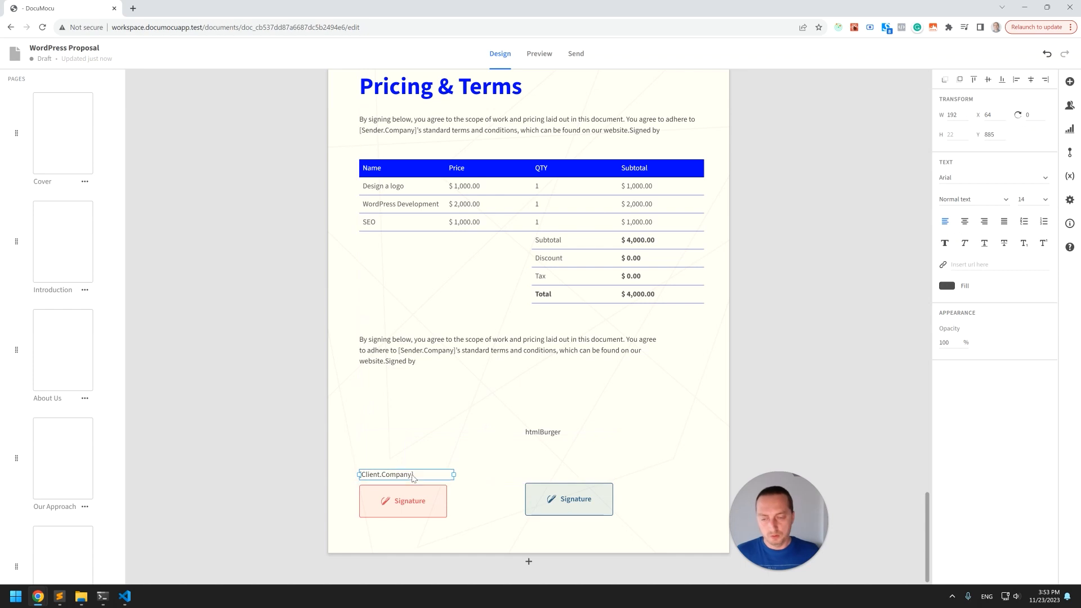
drag(542, 433, 542, 440)
shift+click(403, 470)
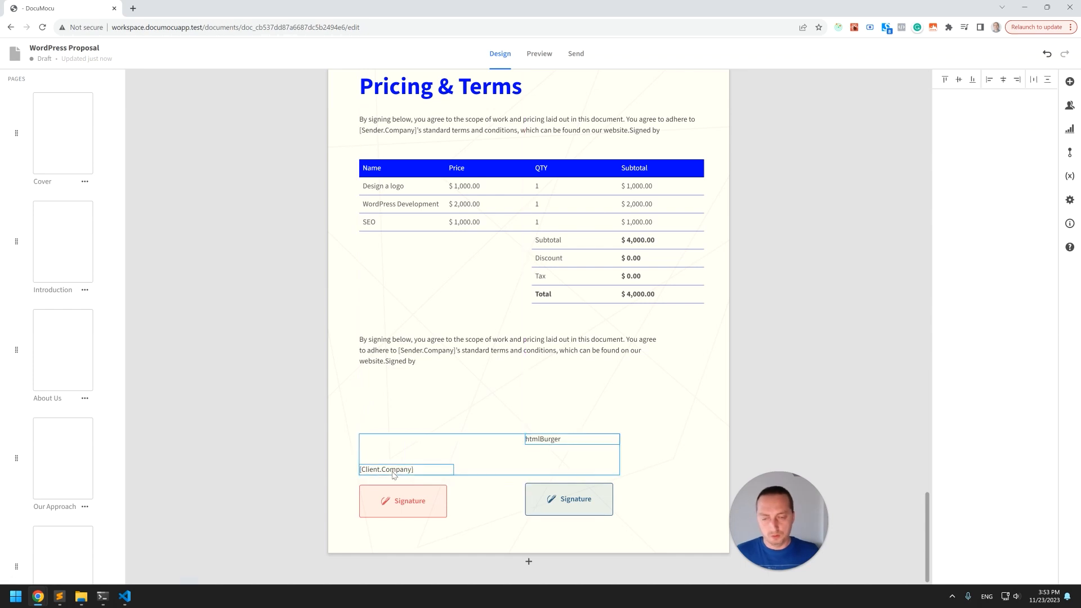
click(972, 79)
click(765, 352)
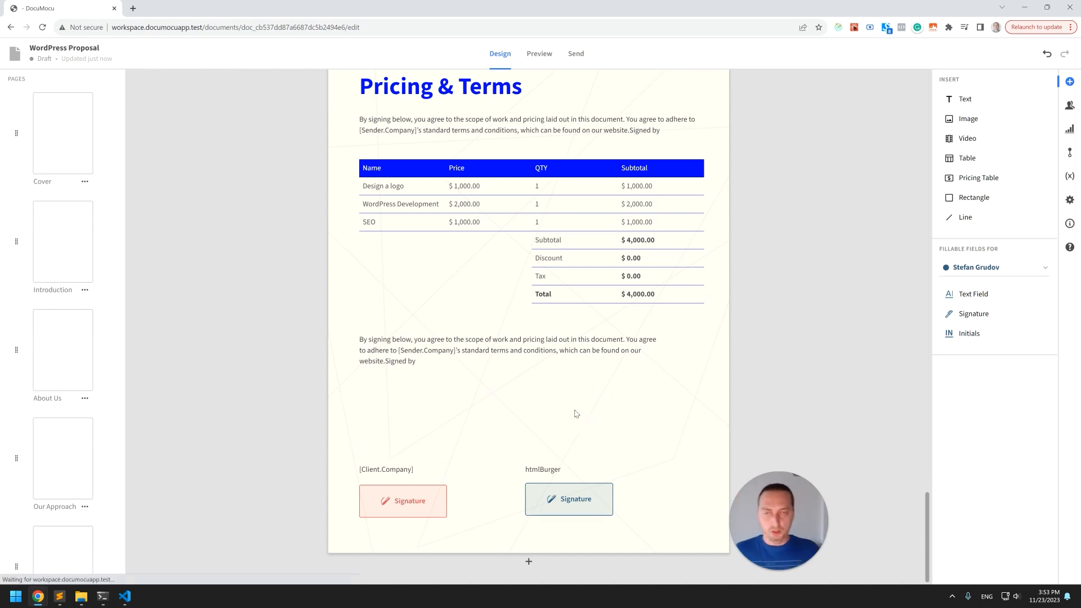
Review the document pages, switching to the signer preview and scrolling through it back to the cover.
scroll(569, 388, up, 5)
scroll(569, 387, up, 18)
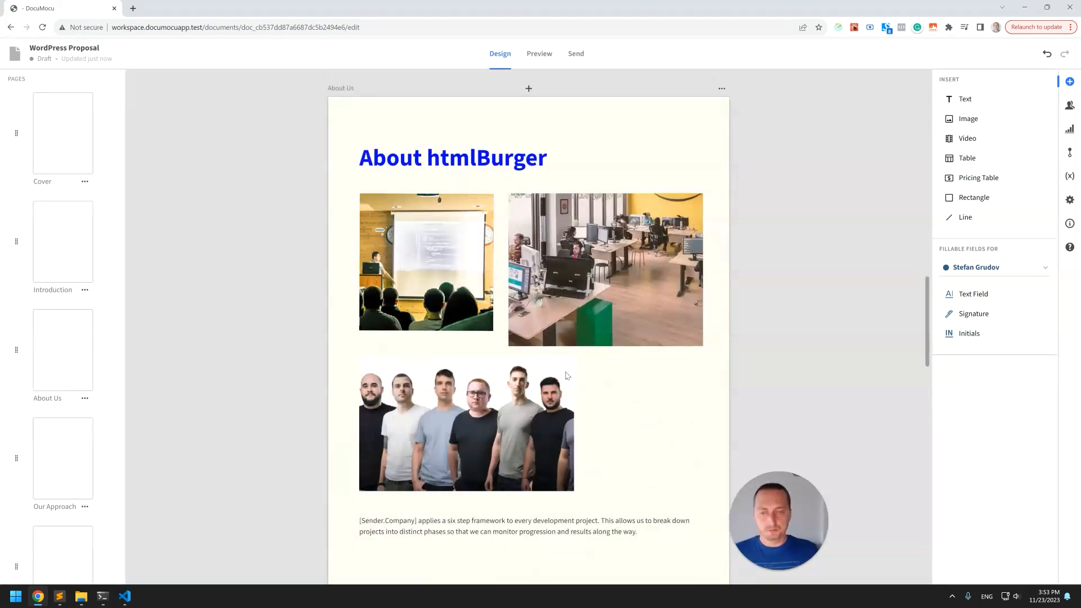
scroll(506, 292, down, 3)
scroll(569, 366, up, 20)
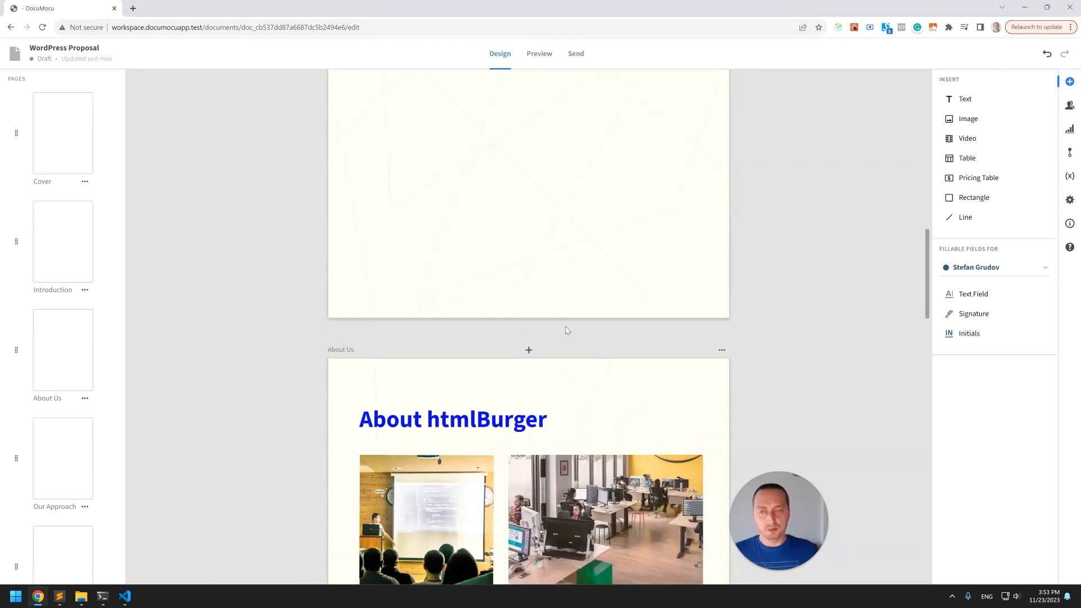
scroll(572, 332, down, 20)
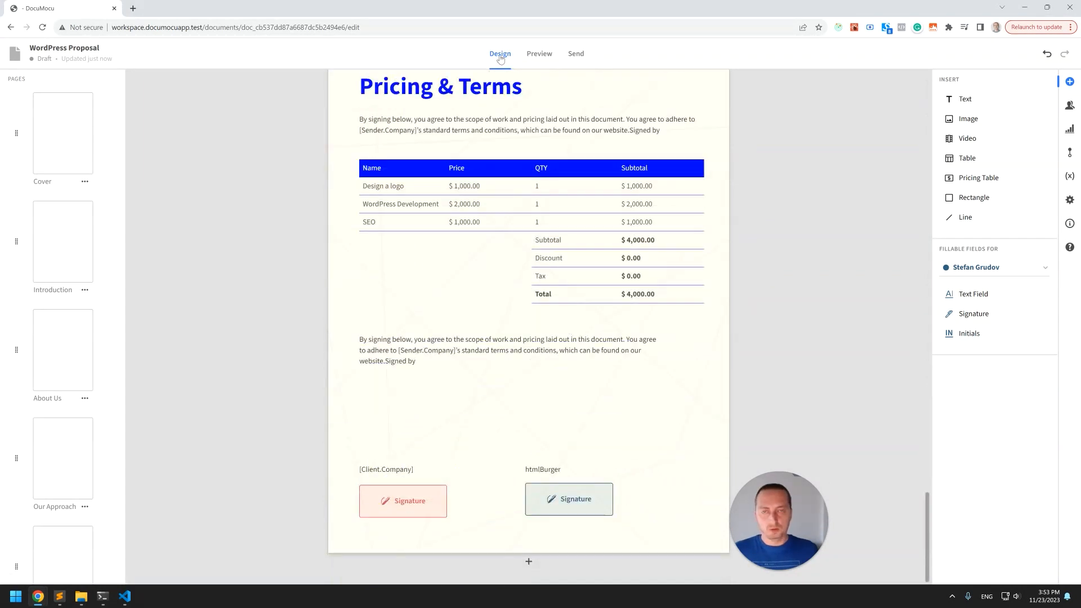
click(541, 56)
scroll(554, 202, down, 3)
scroll(553, 203, down, 16)
scroll(554, 203, down, 13)
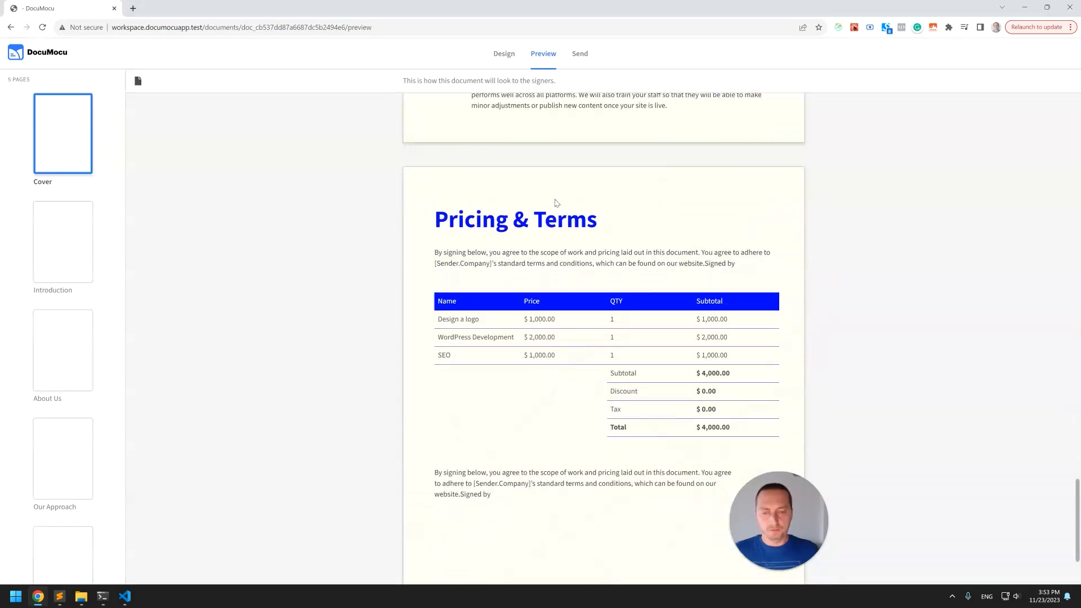
scroll(555, 204, down, 2)
scroll(563, 440, up, 20)
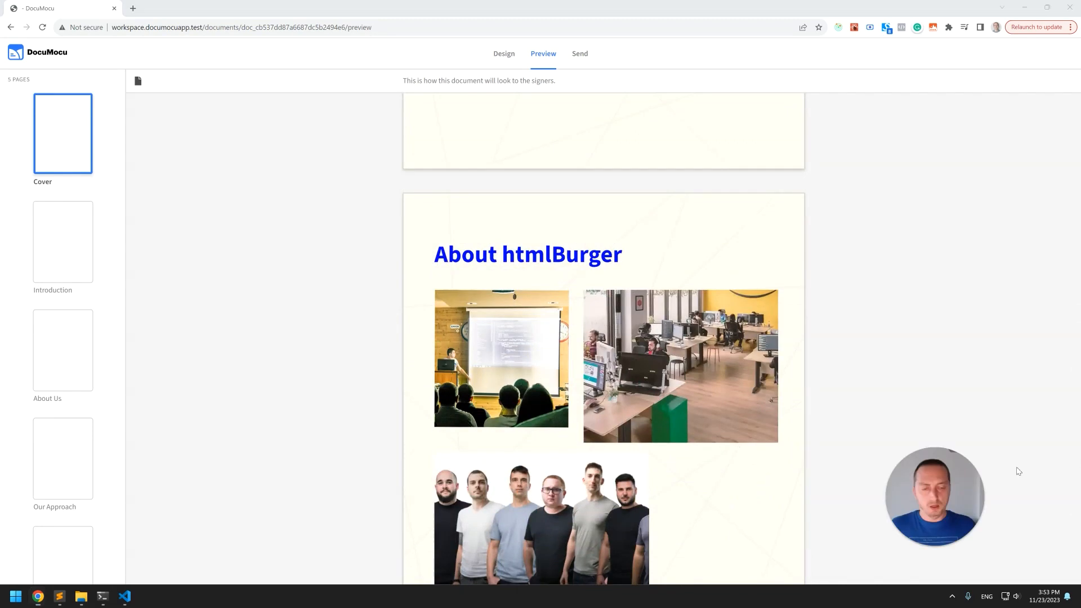
scroll(603, 246, up, 20)
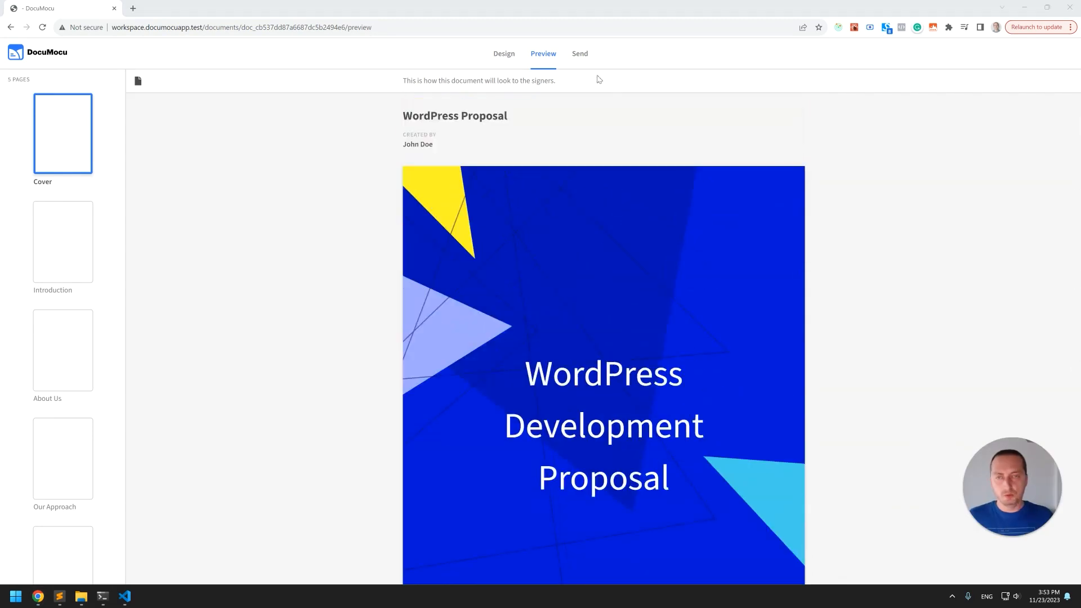
Open the Send document dialog and switch to sharing by link.
click(581, 55)
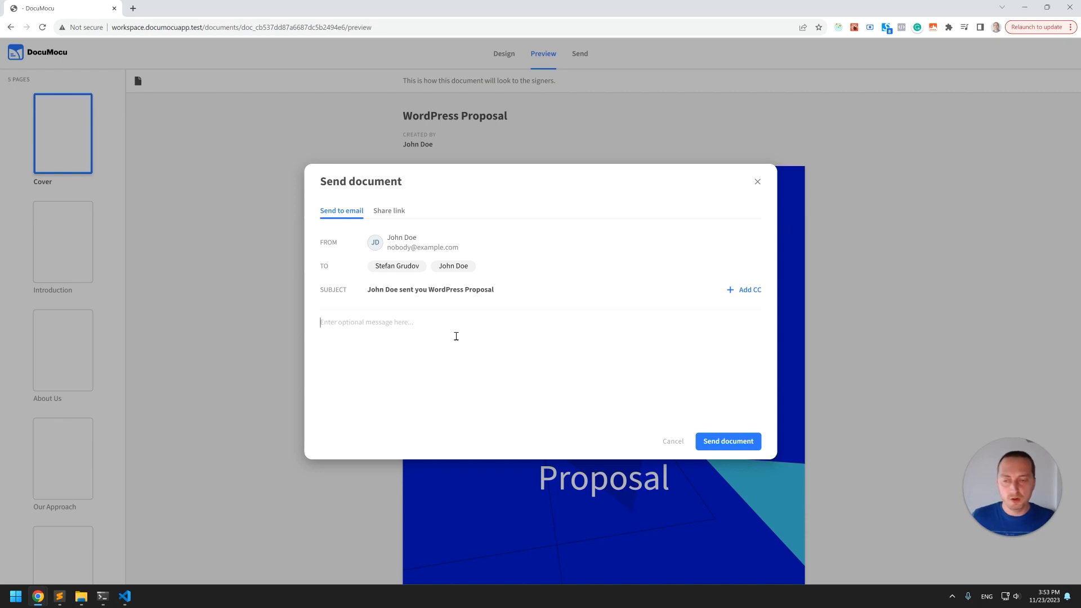
click(402, 214)
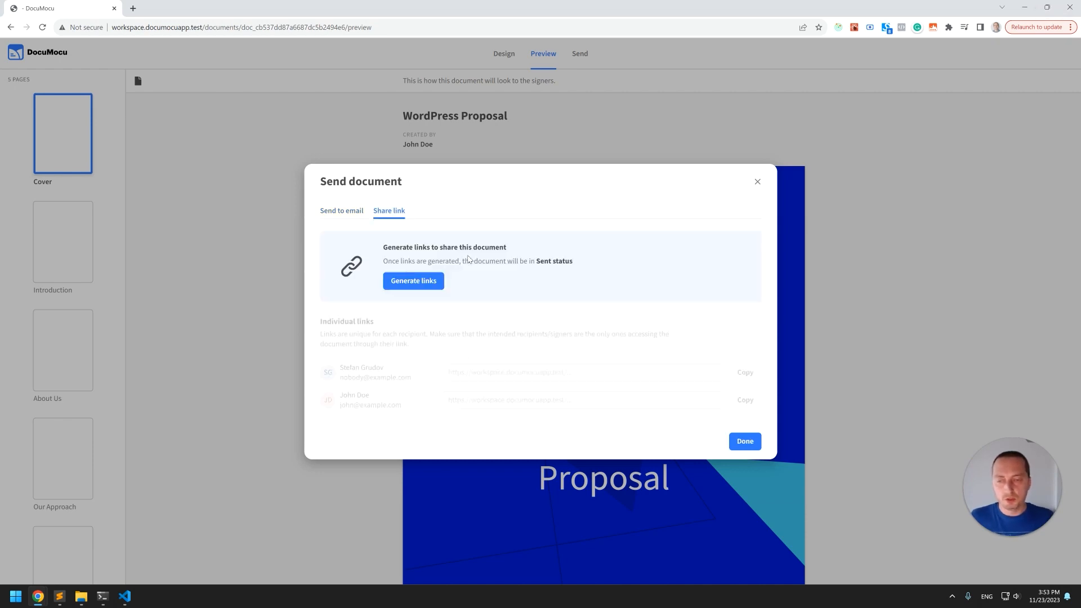
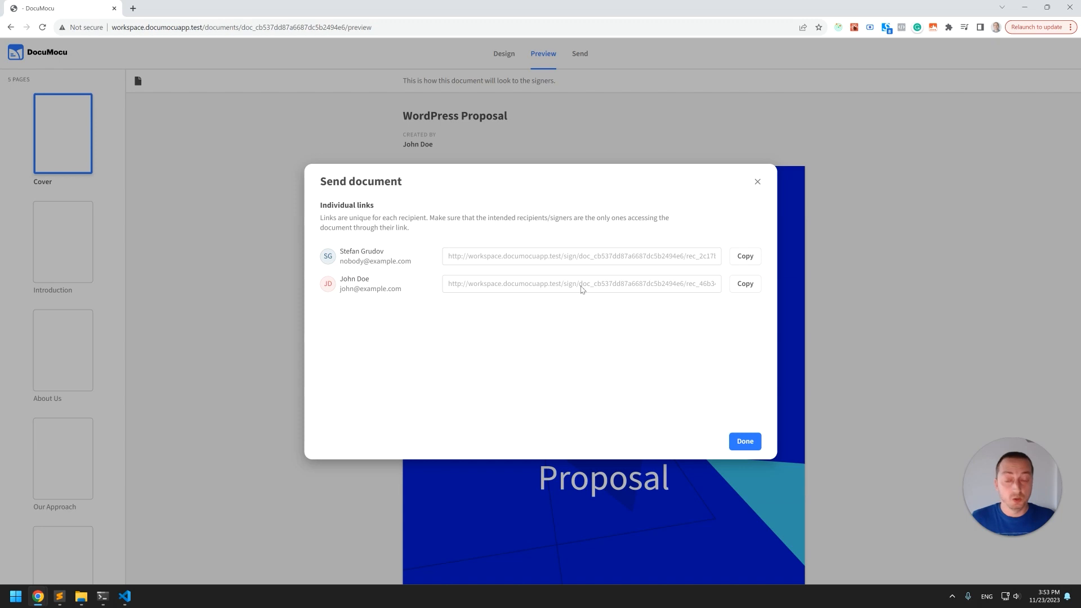
Copy the second recipient's individual signing link and open it in a new incognito browser window.
click(744, 284)
key(ctrl+shift+n)
key(ctrl+v)
key(Return)
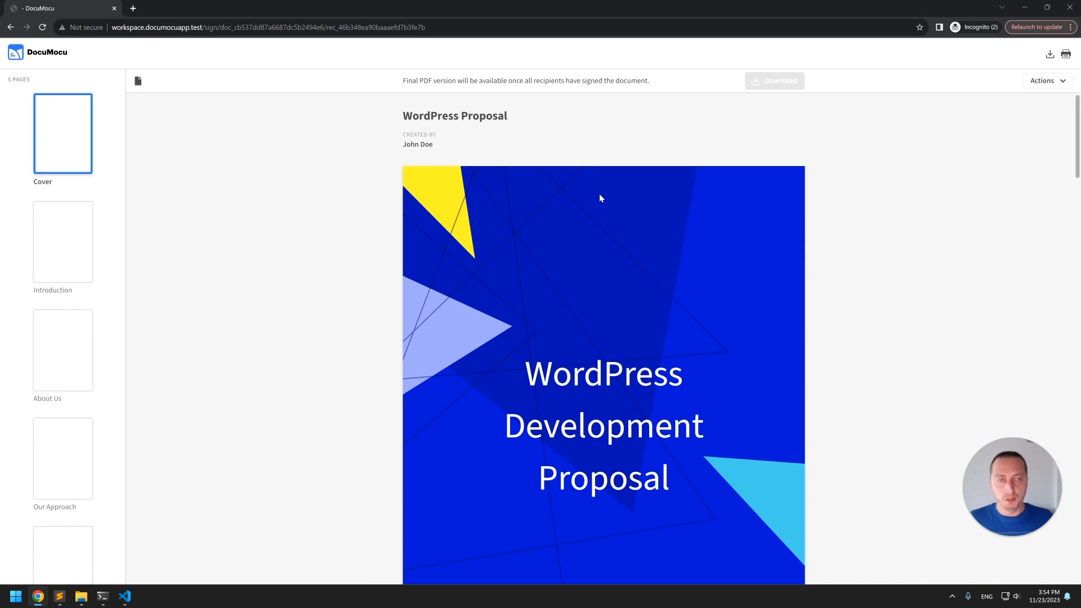
Scroll through the signing page down to the Pricing & Terms signatures and back to the cover, hiding the page thumbnails.
scroll(558, 232, down, 10)
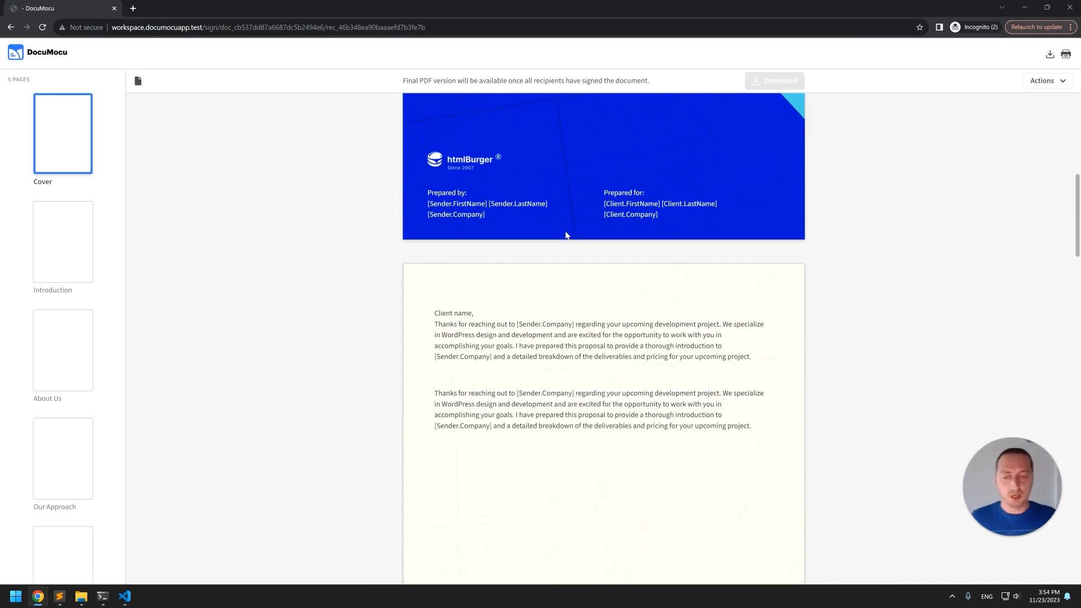
scroll(567, 233, down, 12)
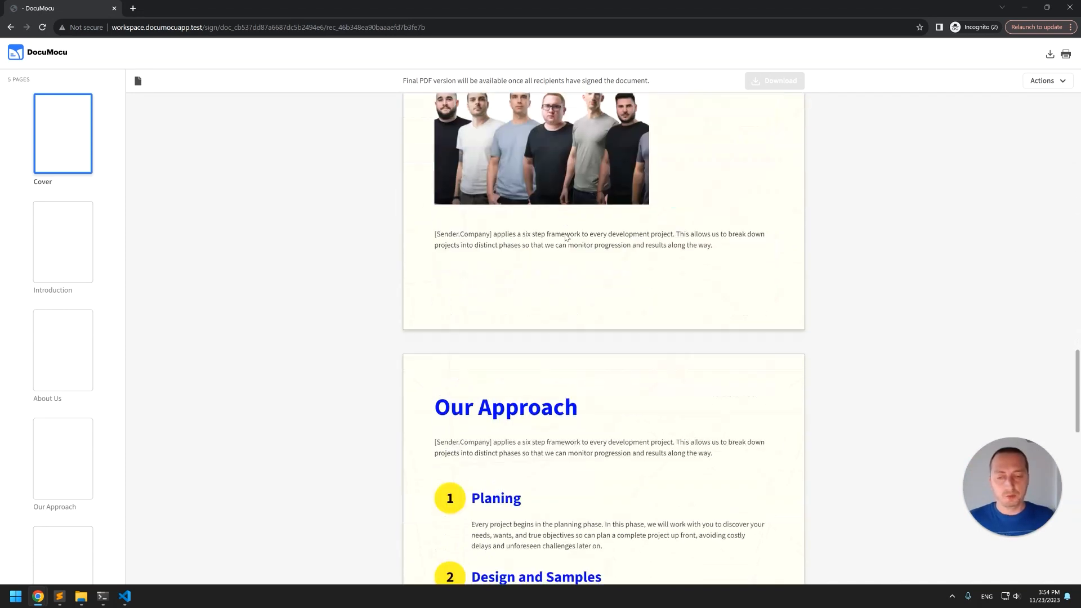
scroll(566, 239, down, 12)
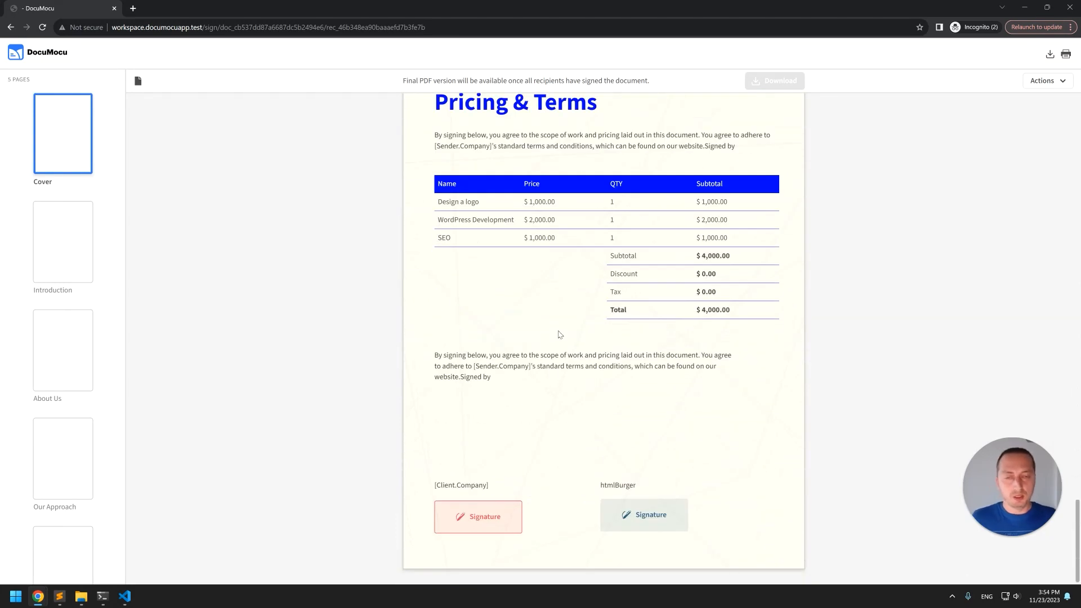
scroll(542, 346, up, 2)
scroll(541, 347, down, 2)
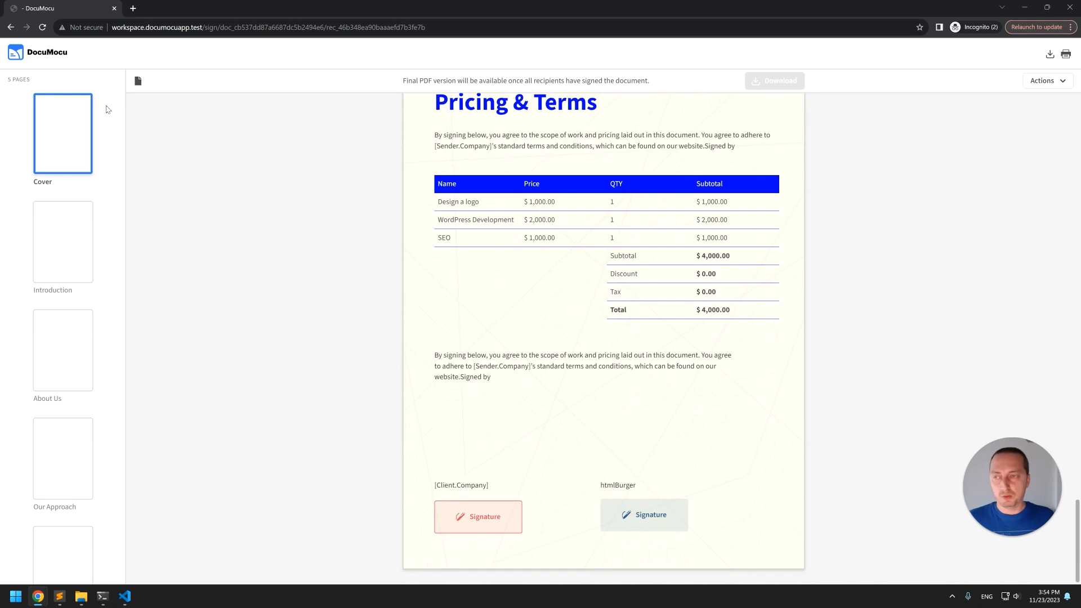
scroll(79, 315, down, 1)
scroll(82, 298, up, 1)
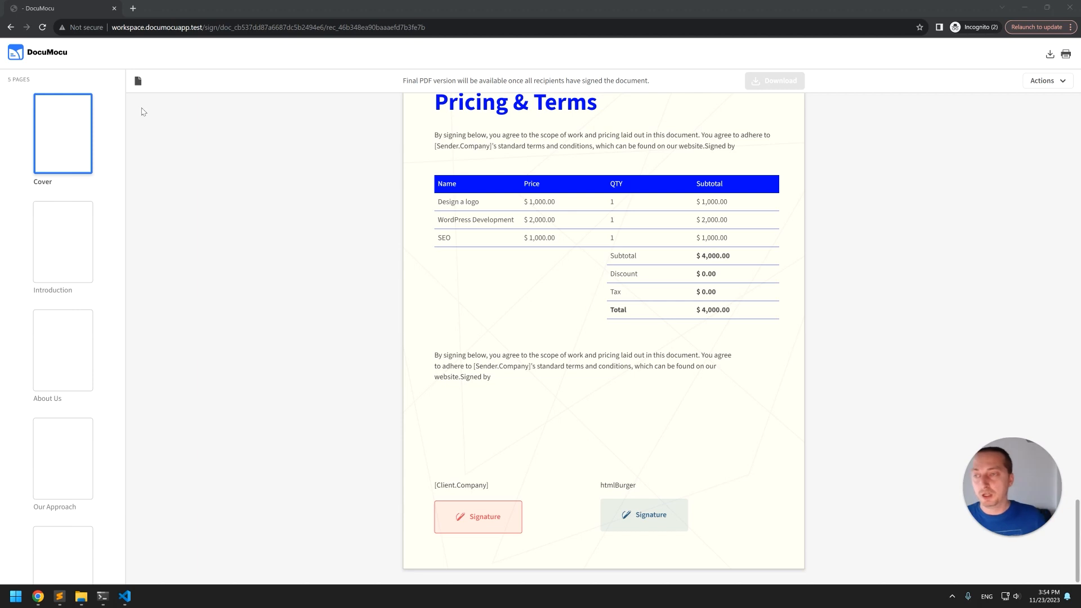
scroll(518, 352, up, 3)
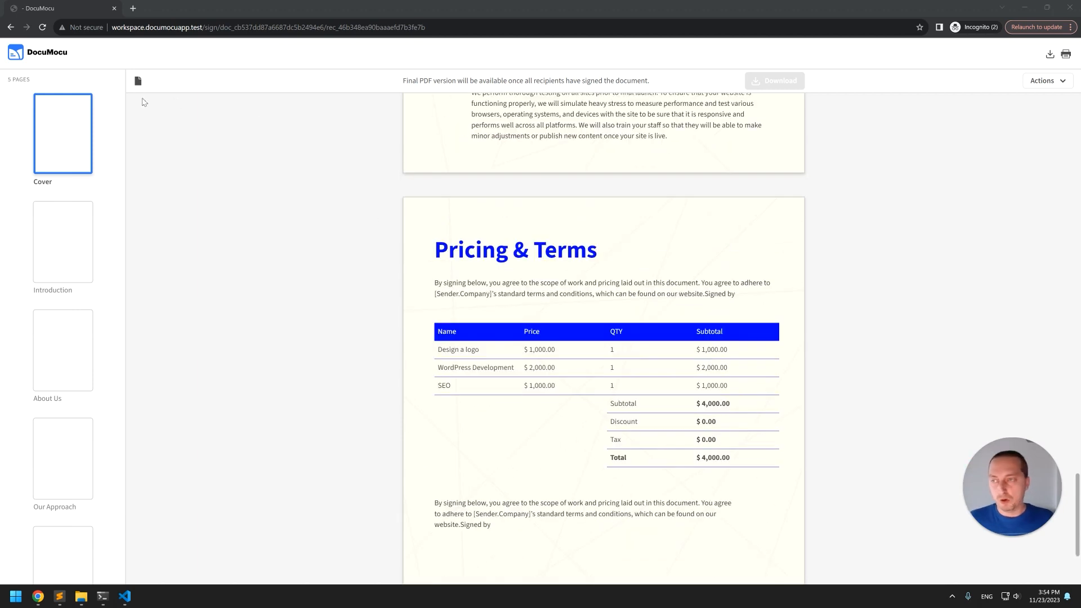
click(138, 85)
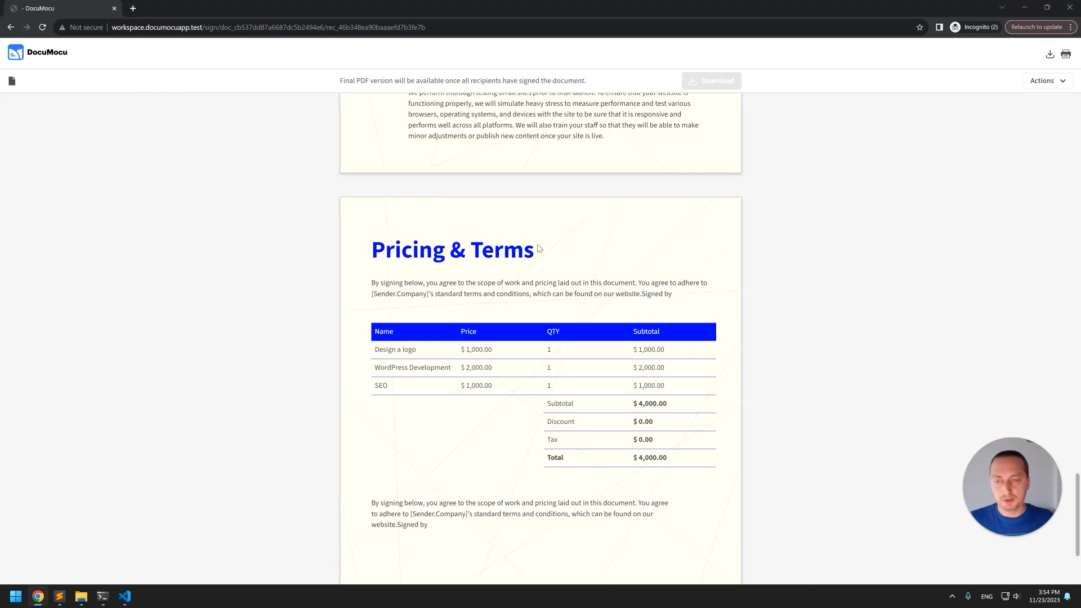
scroll(541, 239, up, 10)
scroll(516, 219, up, 10)
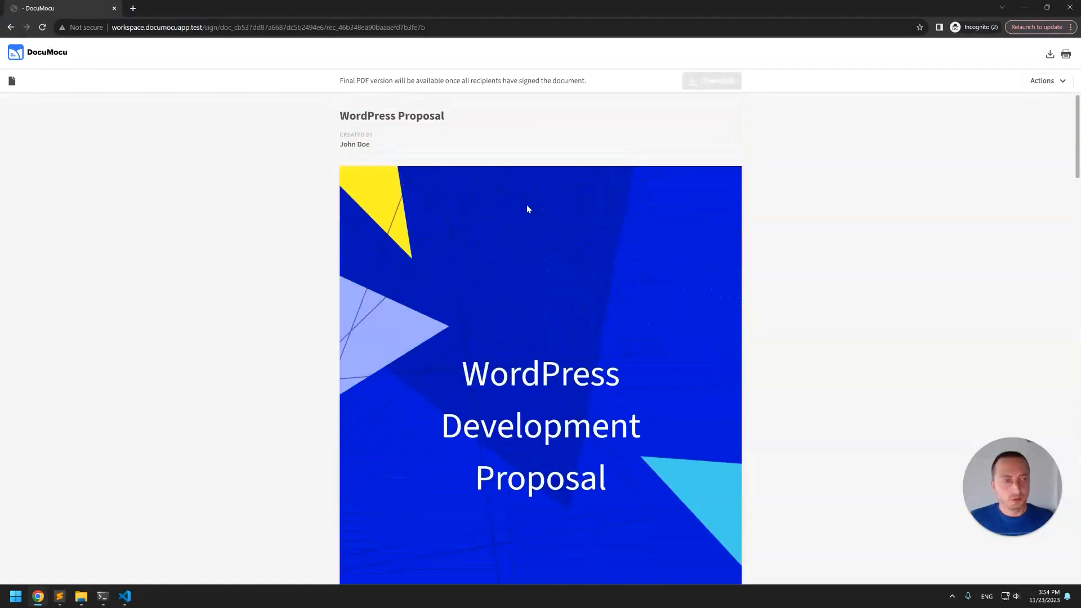
scroll(504, 207, down, 3)
scroll(504, 206, down, 15)
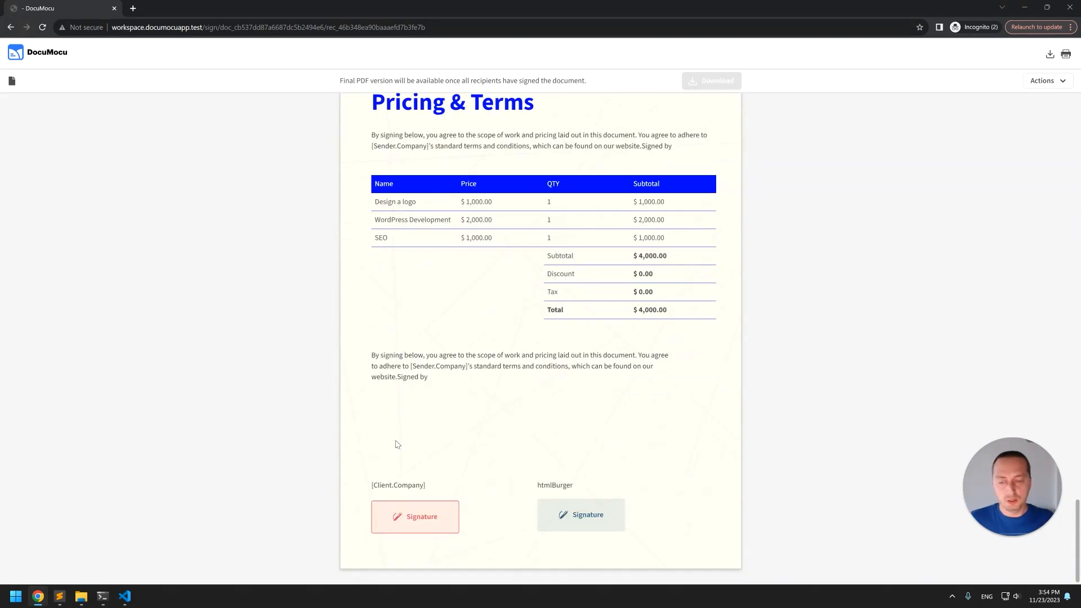
Open the client's Signature field, draw a handwritten signature, and accept and sign it.
click(438, 517)
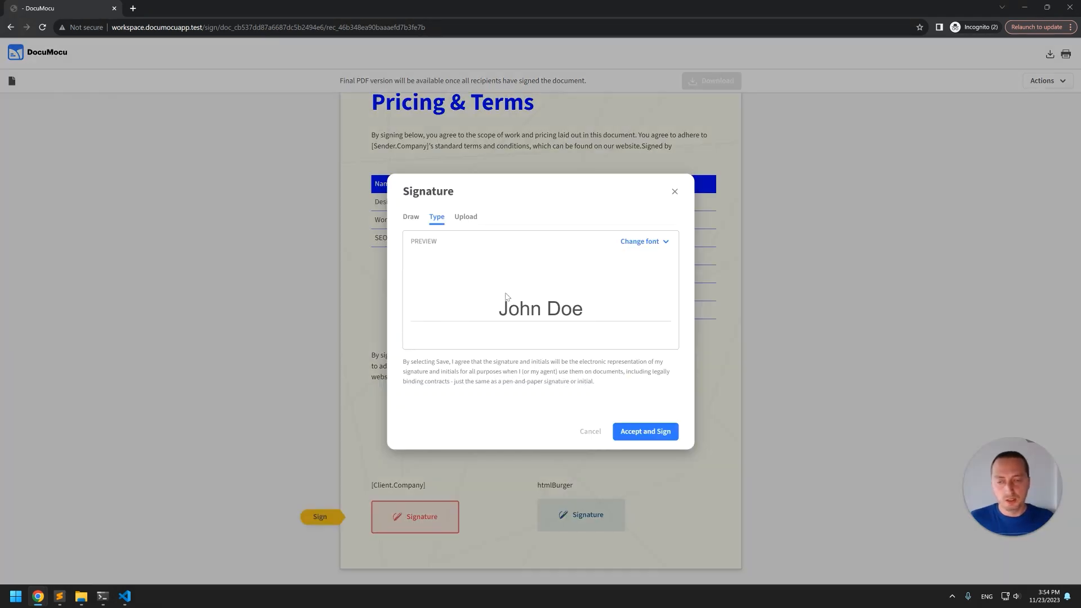
click(411, 217)
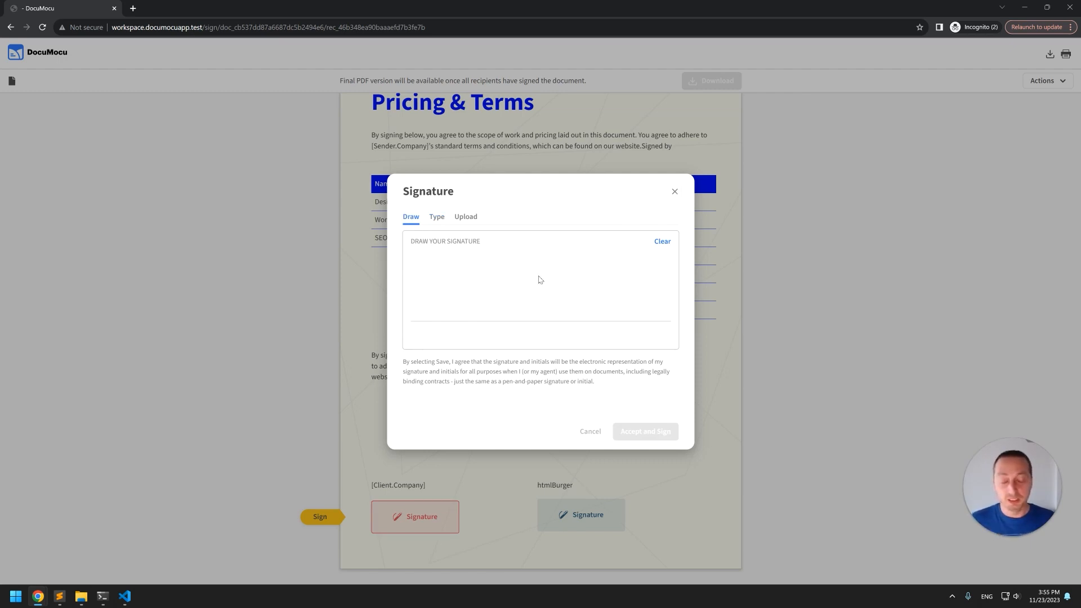
mouse_move(446, 273)
mouse_down()
mouse_move(501, 301)
mouse_move(555, 292)
mouse_move(594, 304)
mouse_up()
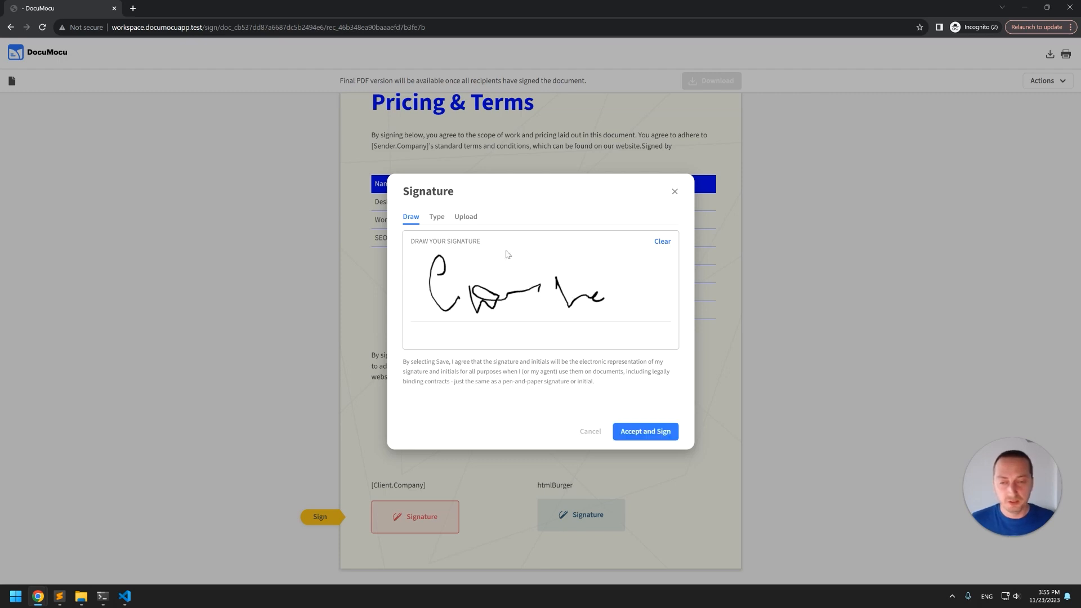
click(472, 220)
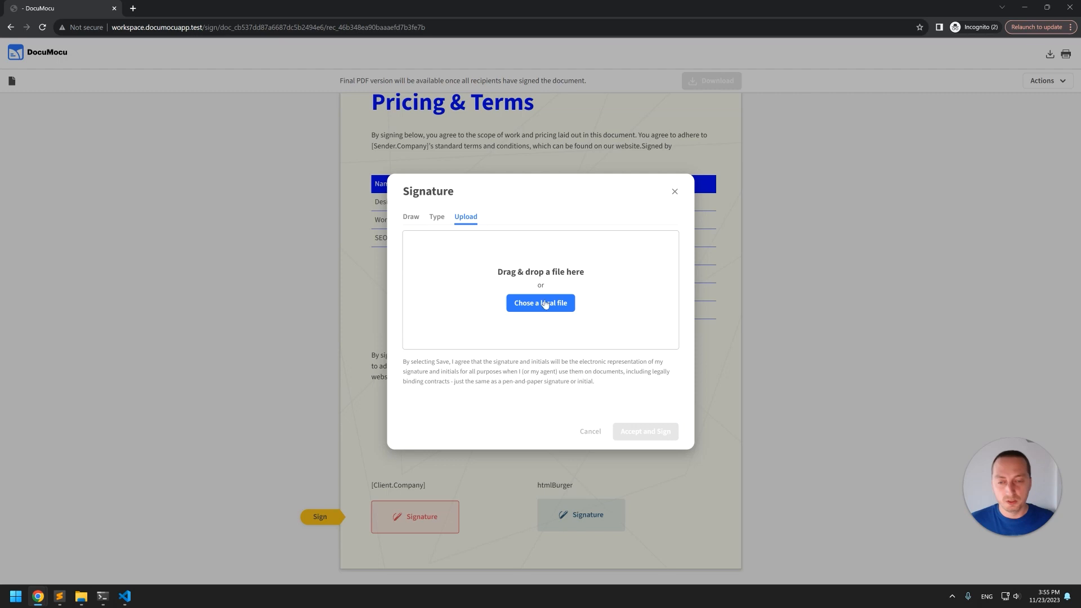
click(412, 217)
mouse_move(442, 263)
mouse_down()
mouse_move(461, 302)
mouse_move(497, 304)
mouse_move(524, 278)
mouse_move(572, 275)
mouse_up()
click(648, 432)
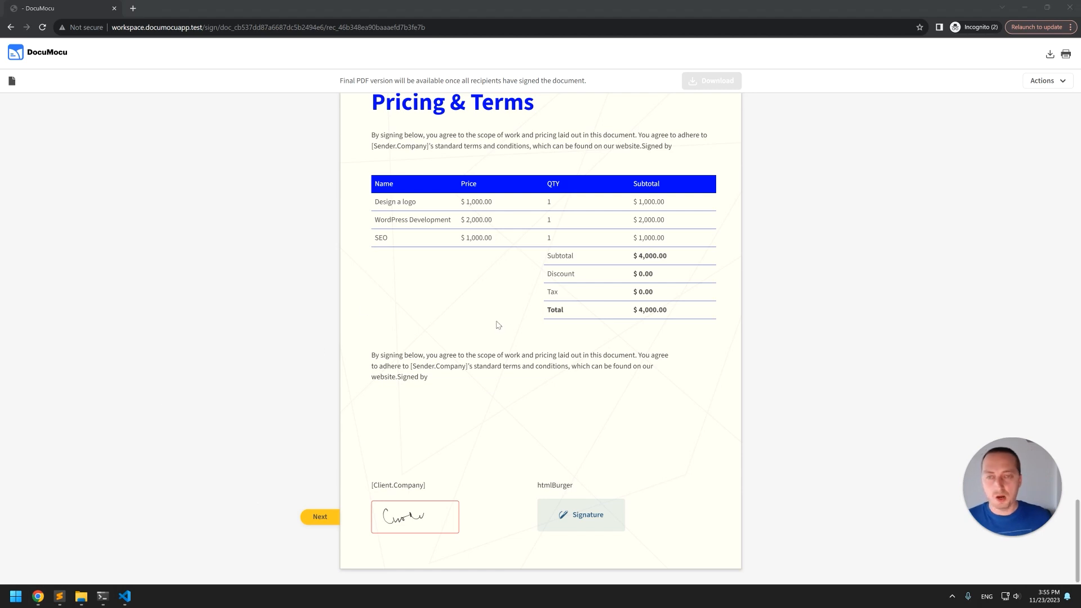
scroll(529, 364, up, 4)
scroll(529, 364, down, 3)
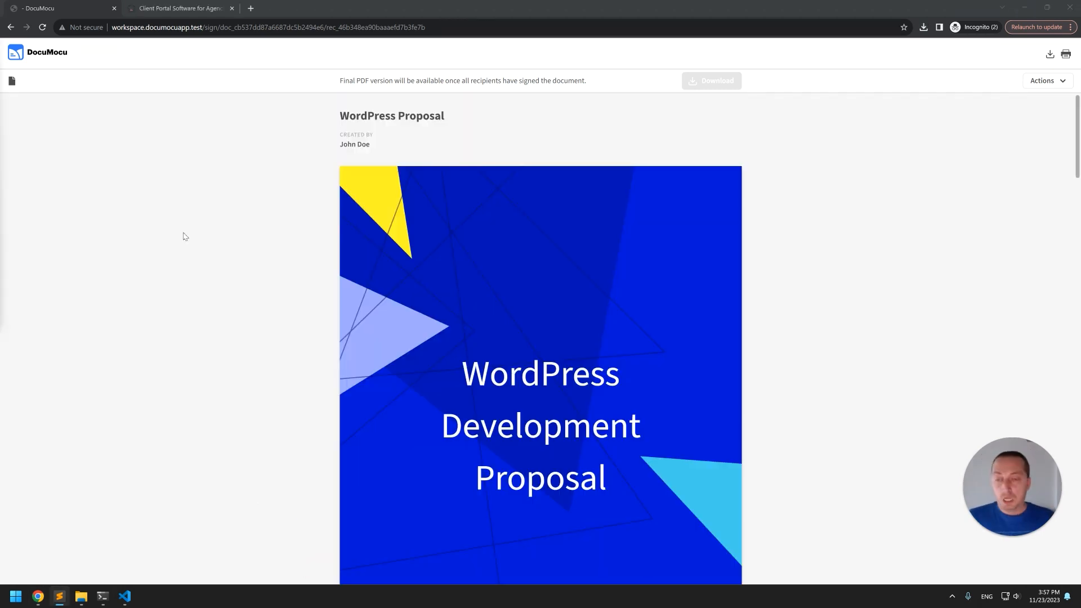